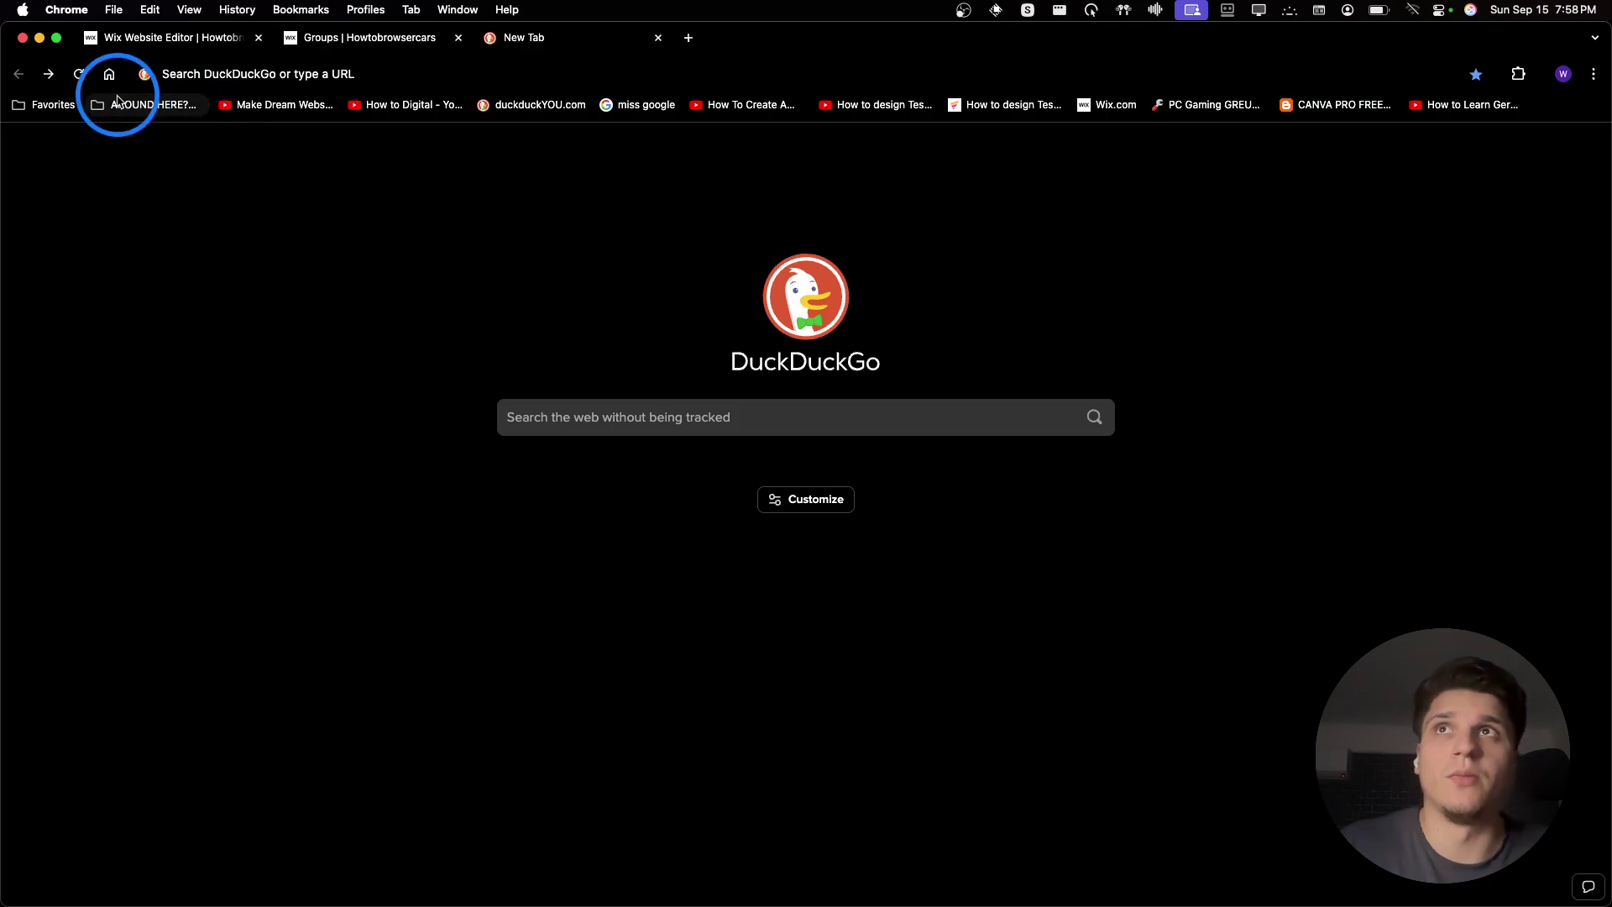
Search DuckDuckGo for 'wix logo maker' and open Wix's free logo maker page
click(55, 76)
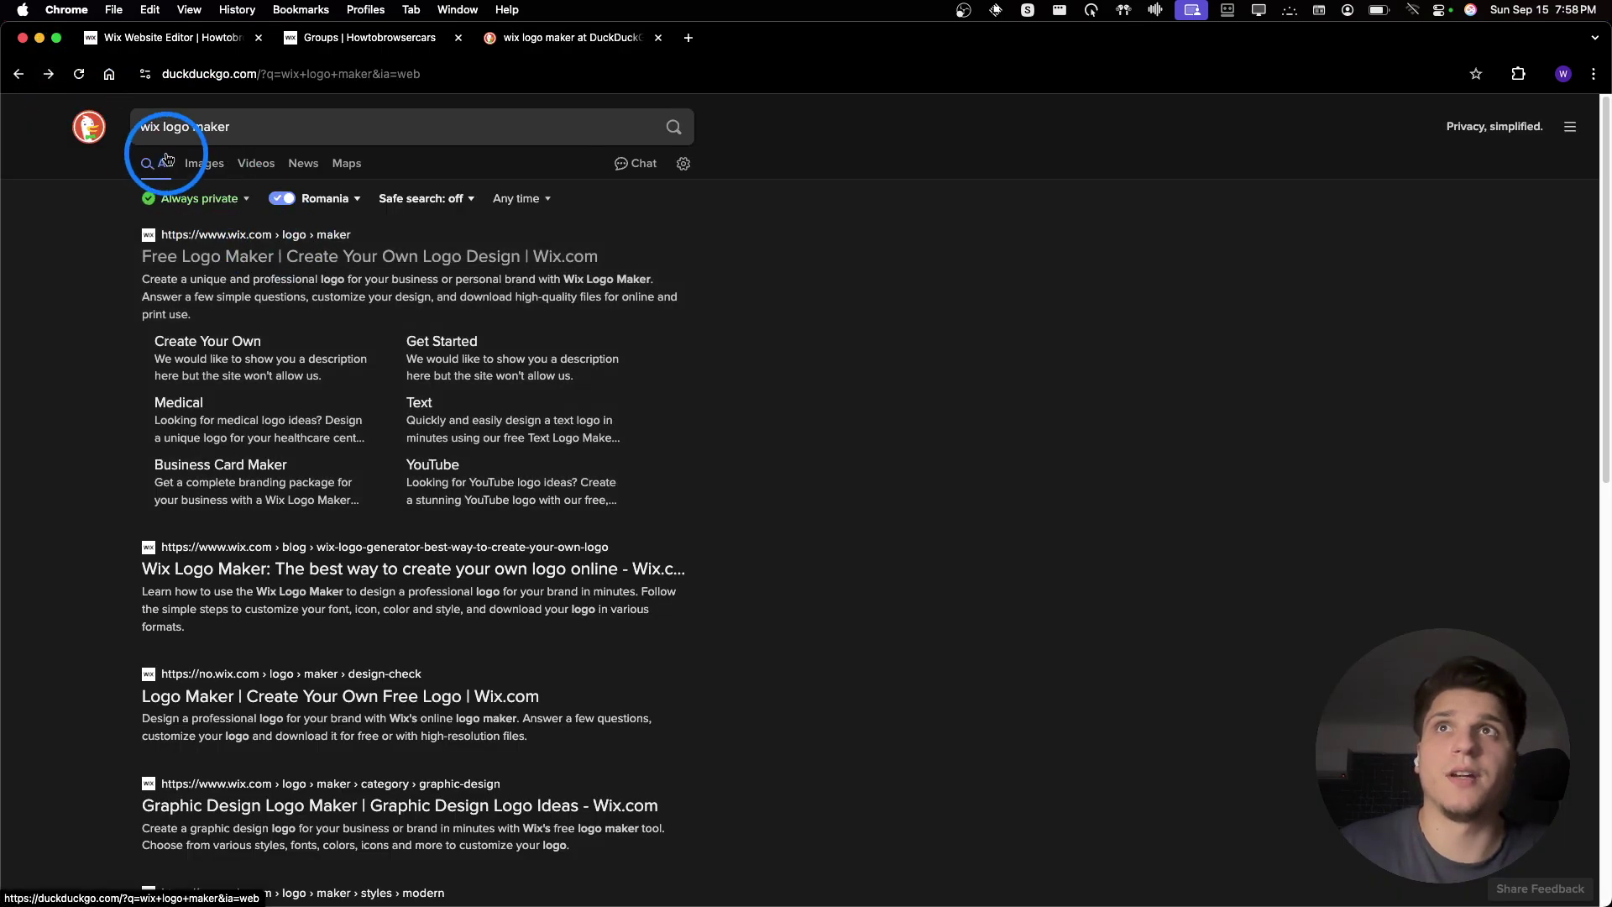
click(215, 275)
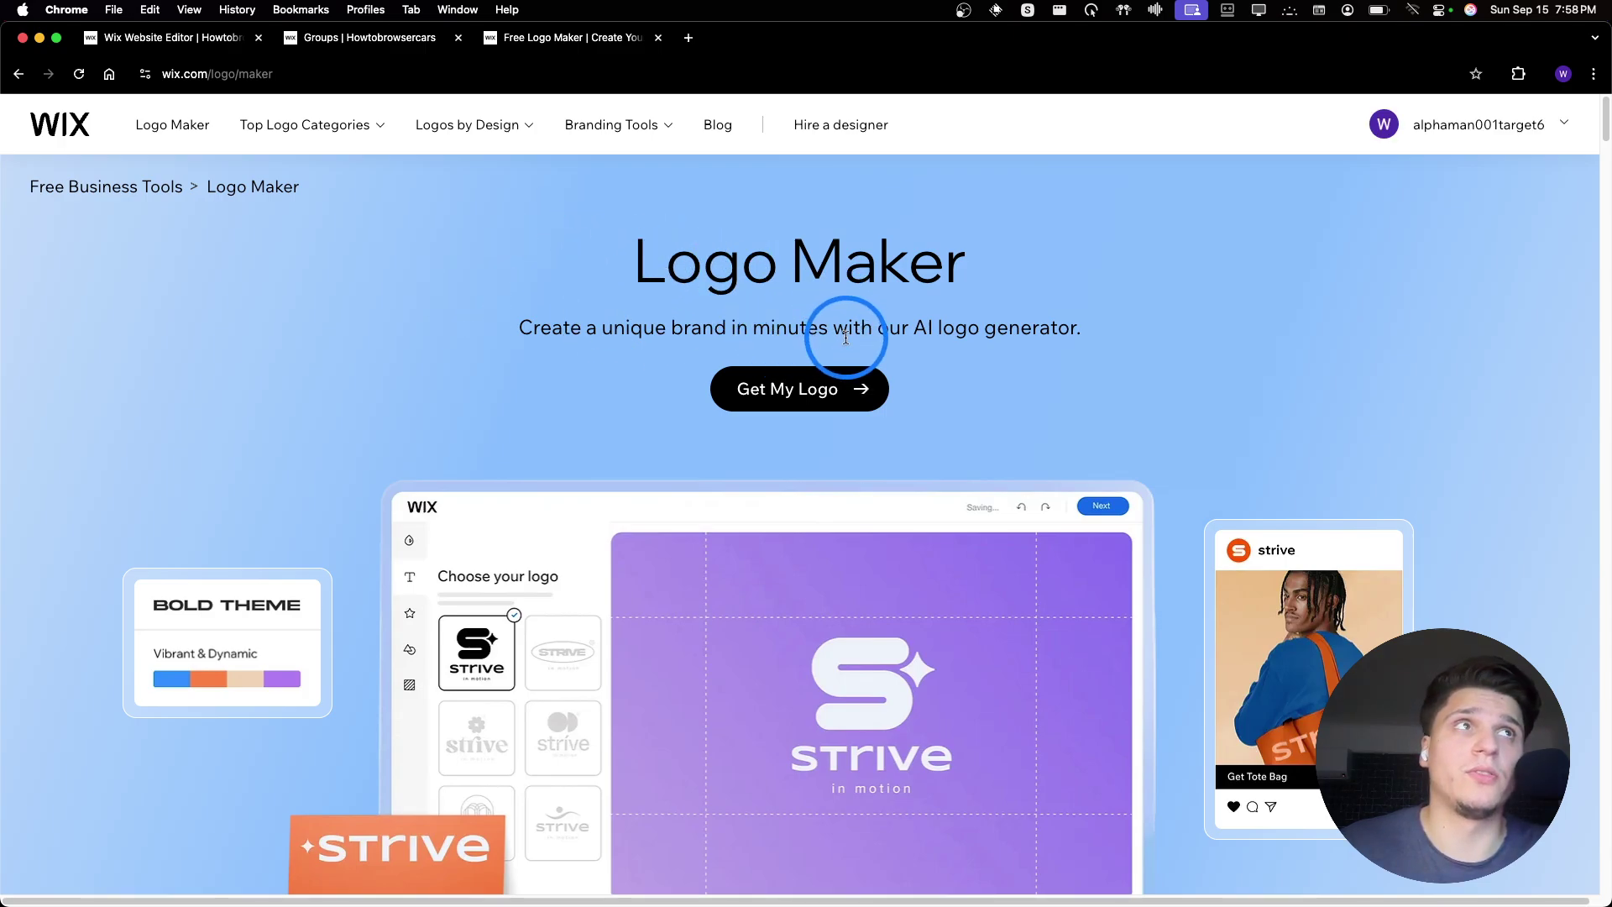
Start a logo in Wix and create a new brand from My Logos & Brands
click(785, 394)
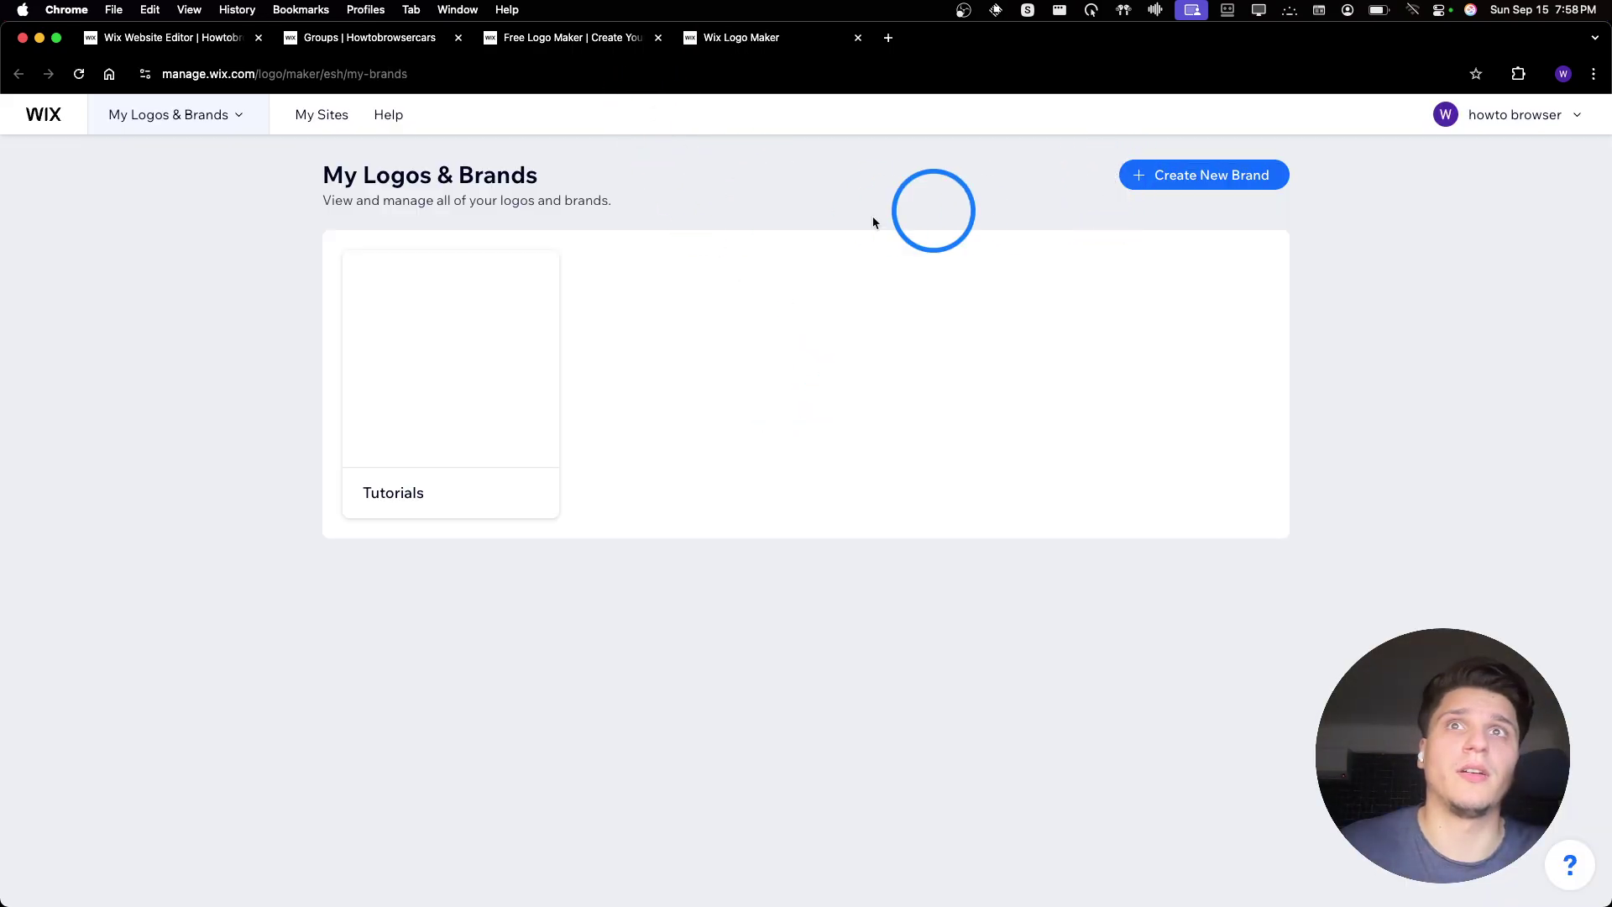
click(1150, 174)
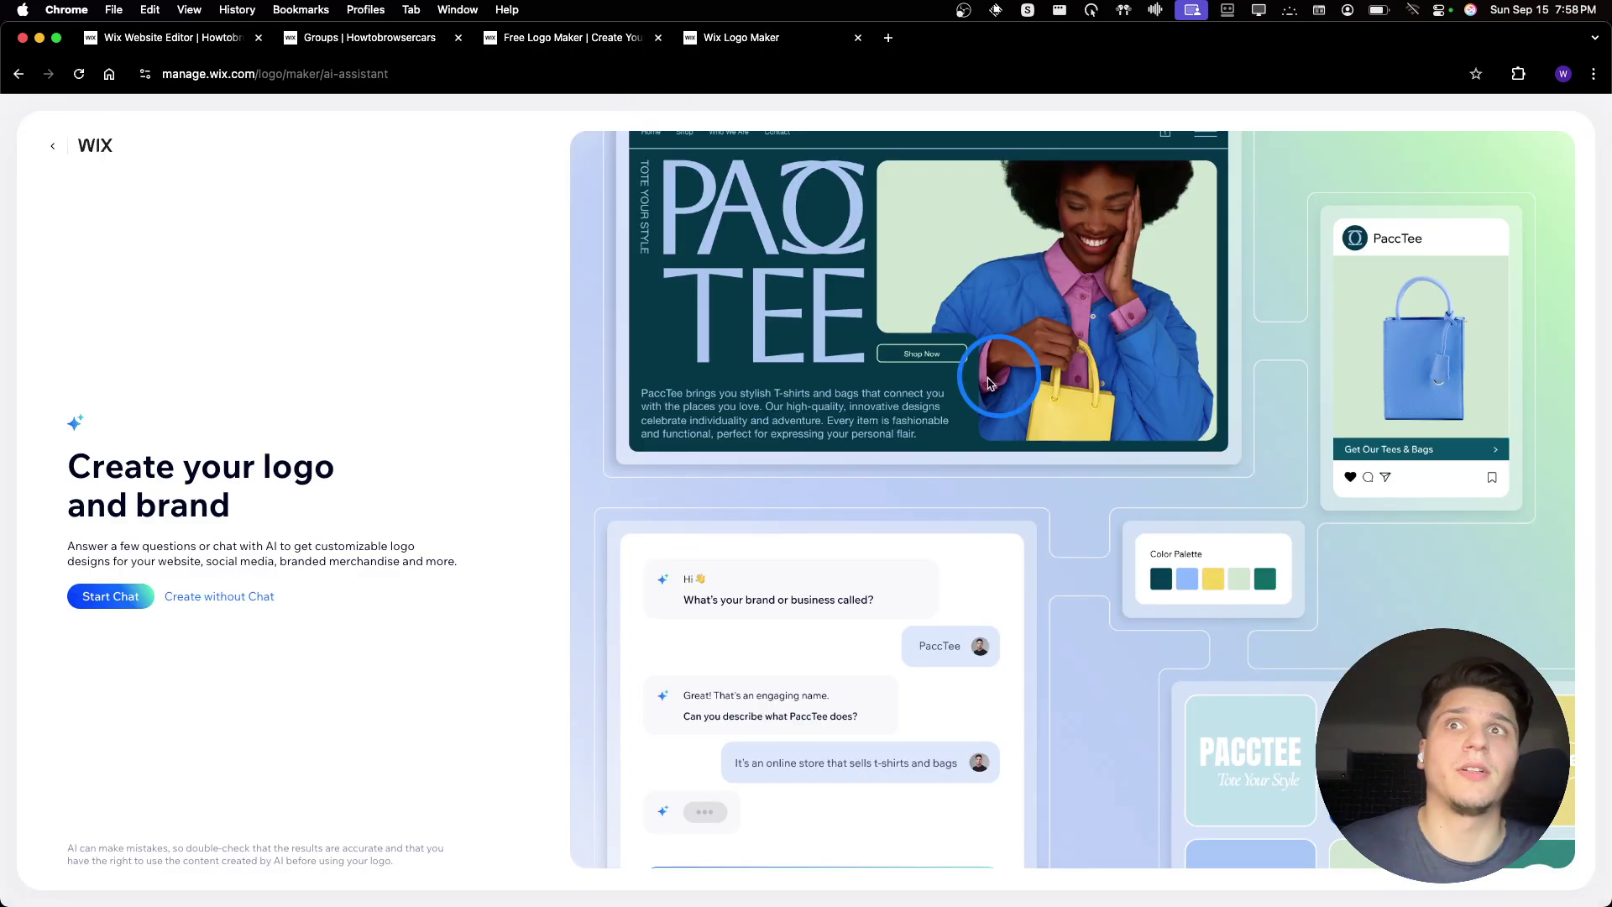
drag(288, 466, 79, 457)
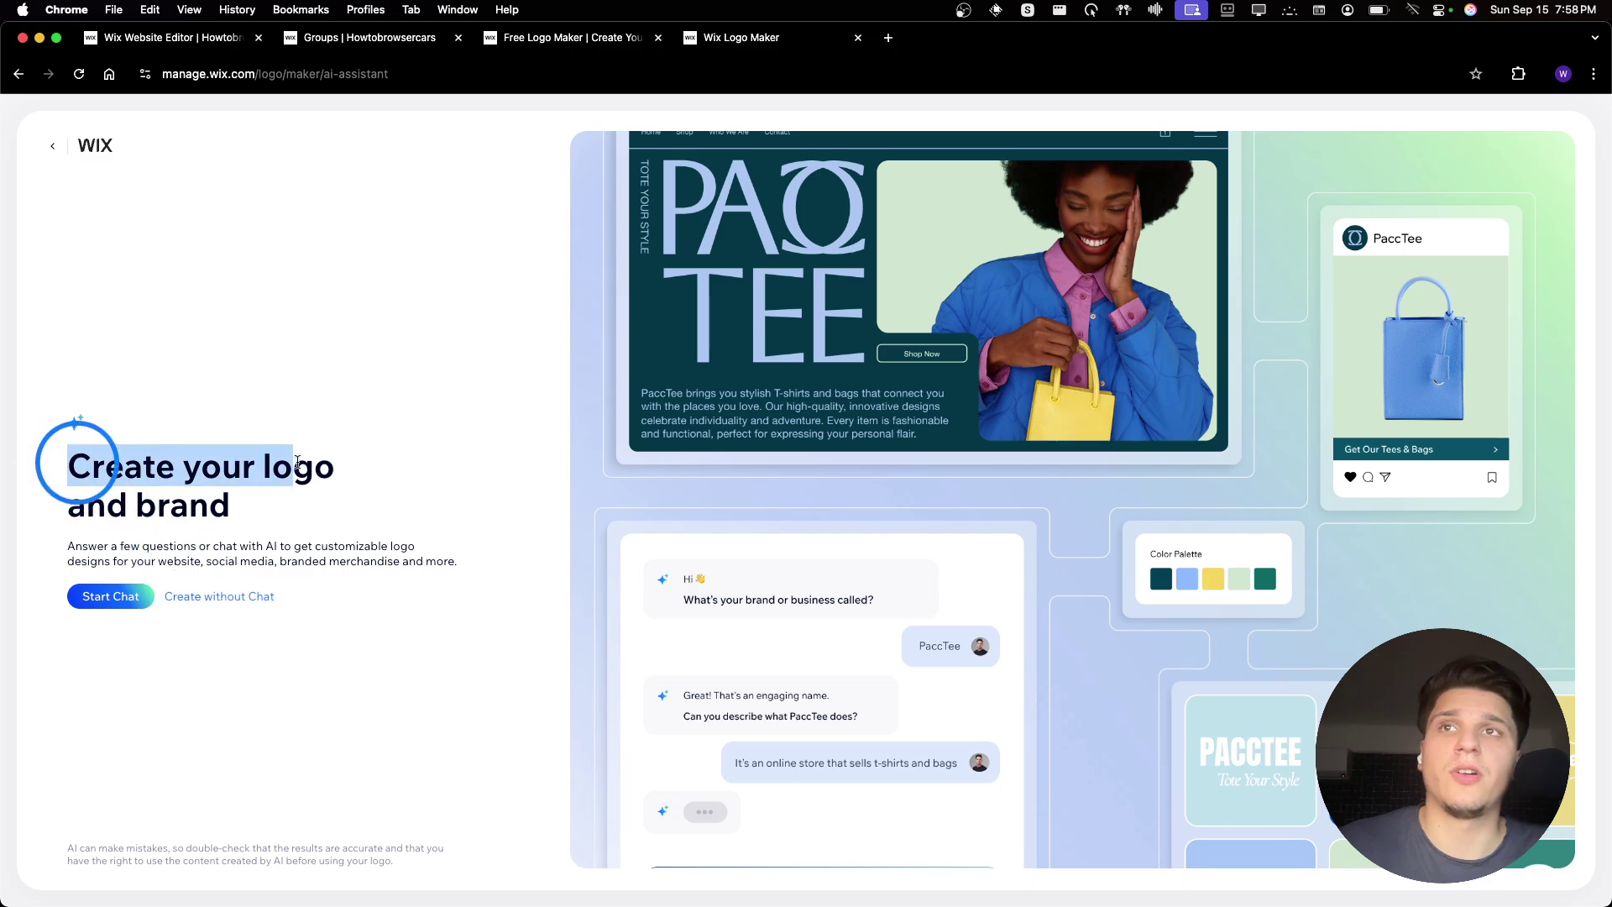
click(359, 565)
triple_click(370, 562)
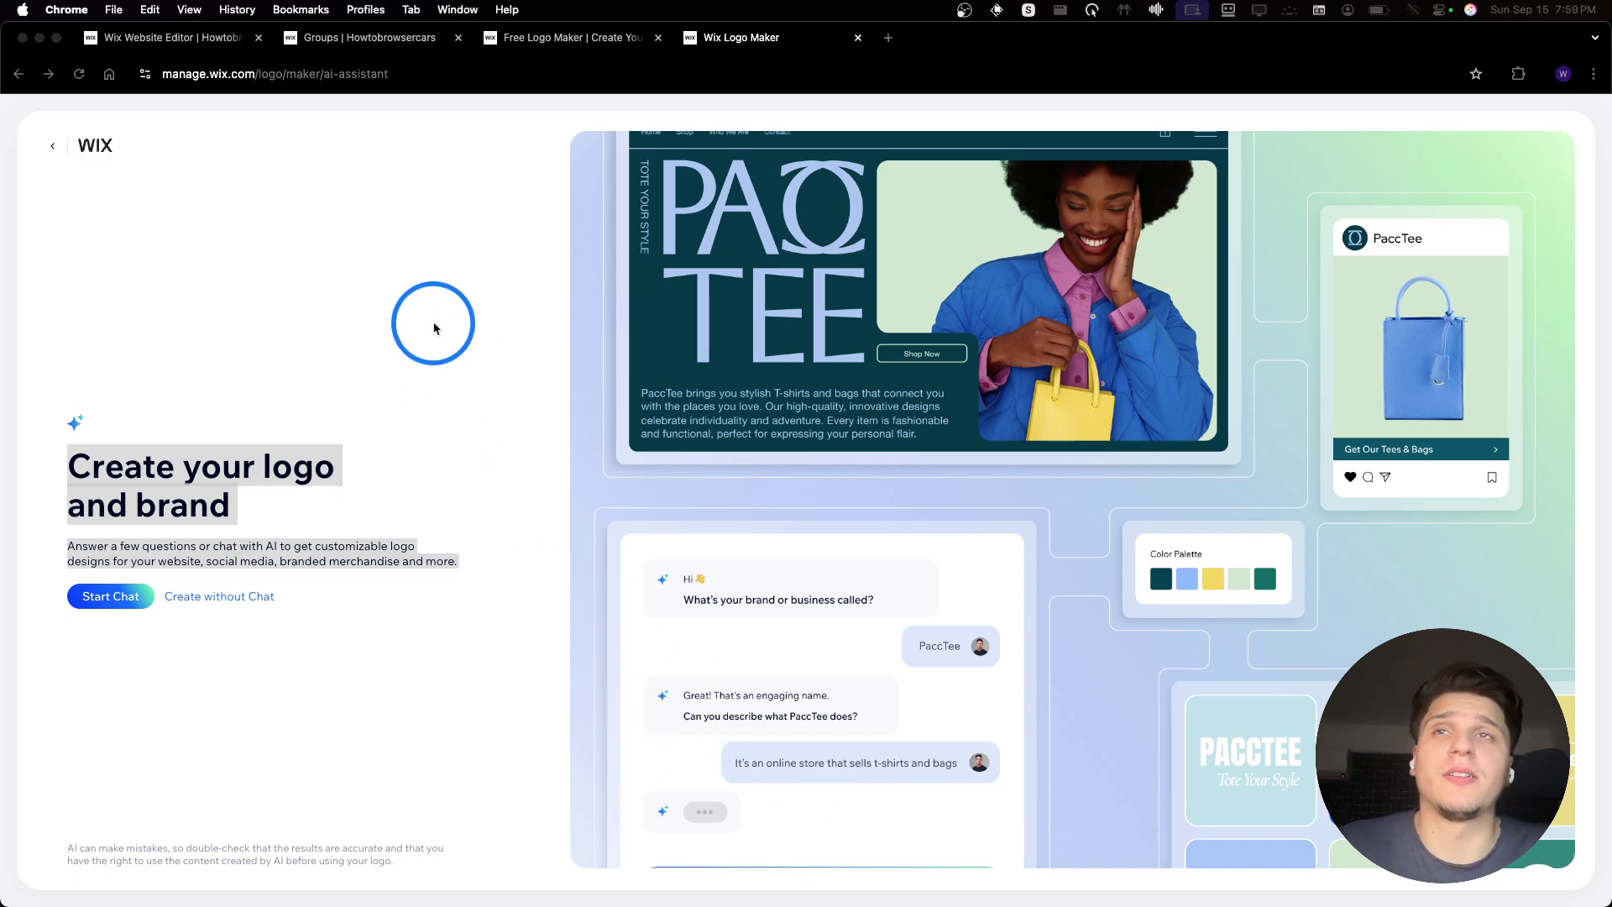
click(370, 621)
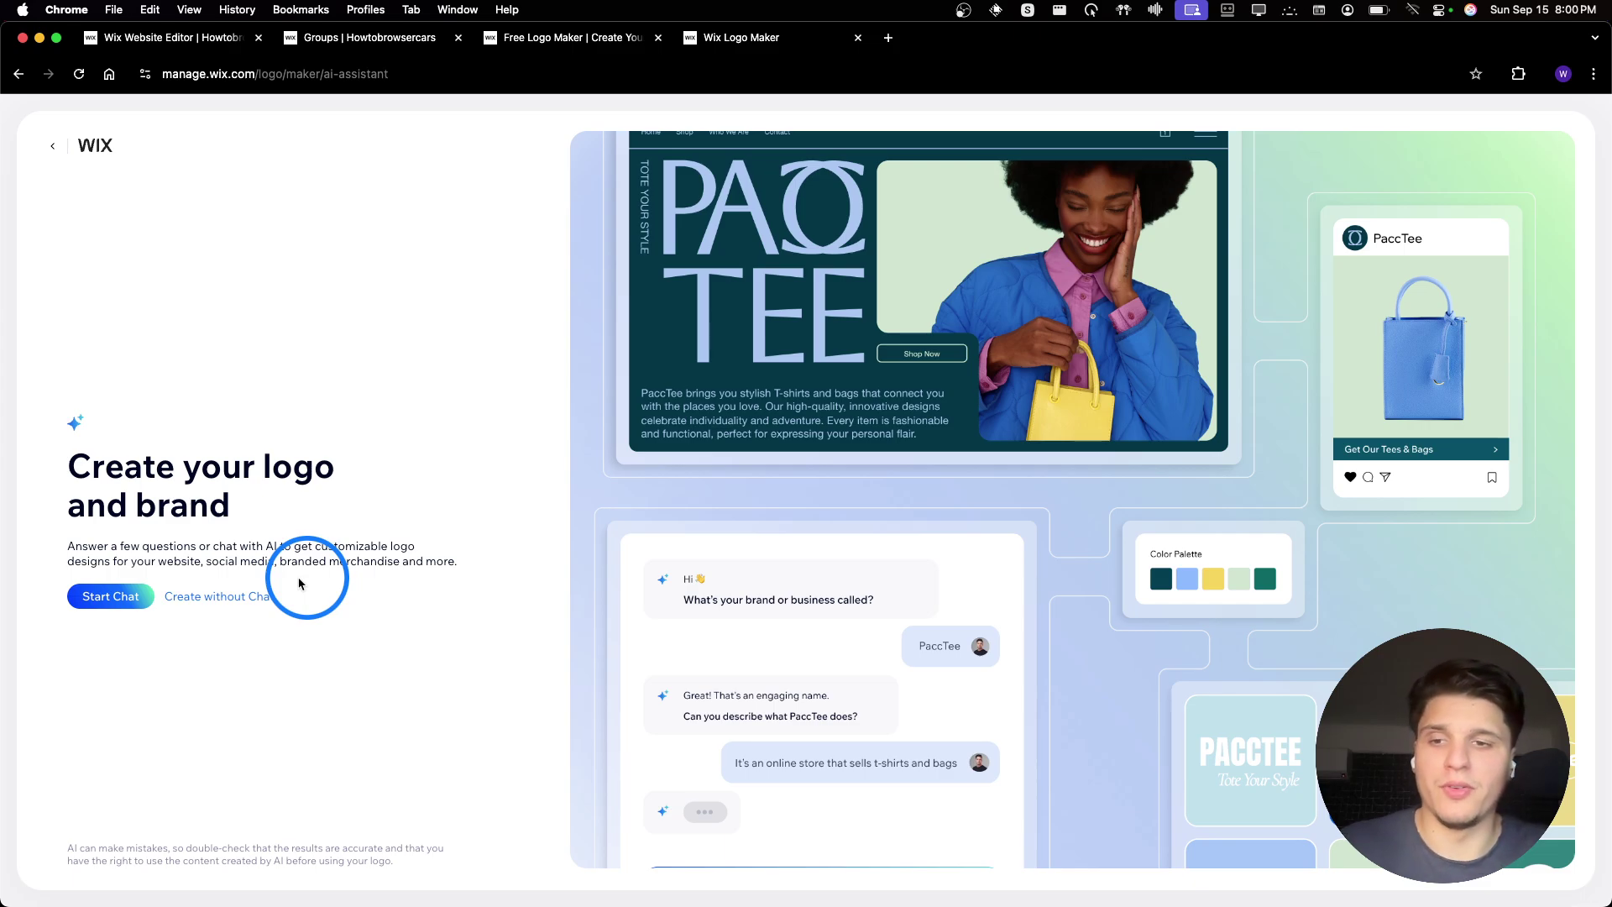
Skip the AI chat, choose Tech Tutorials as the business type and Dynamic as the vibe
click(208, 606)
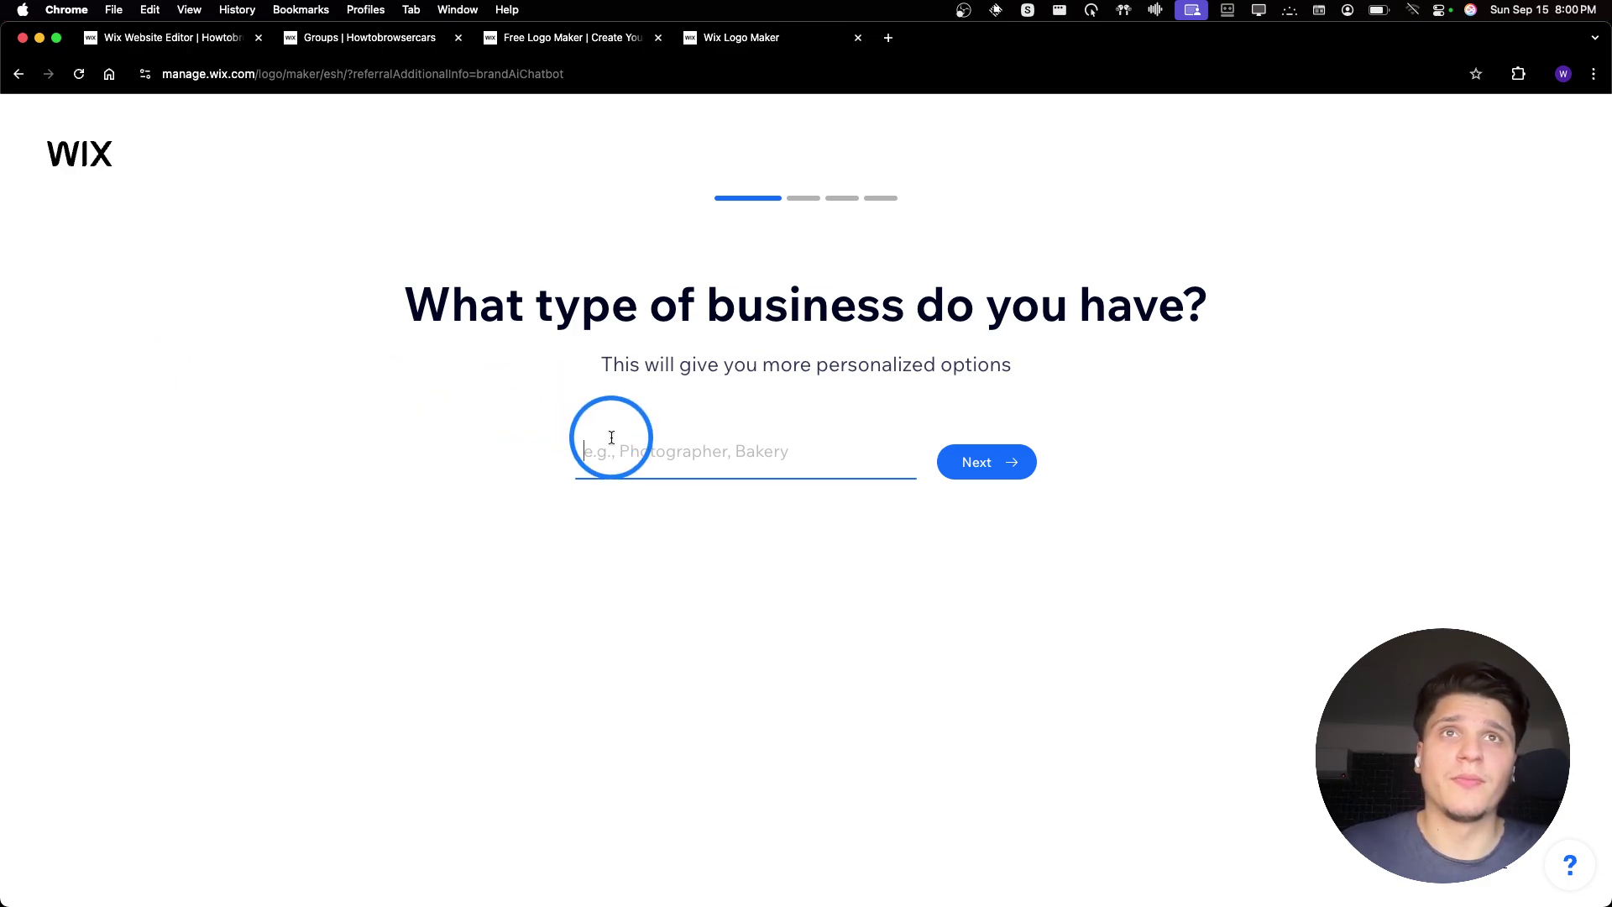
text(tutorials)
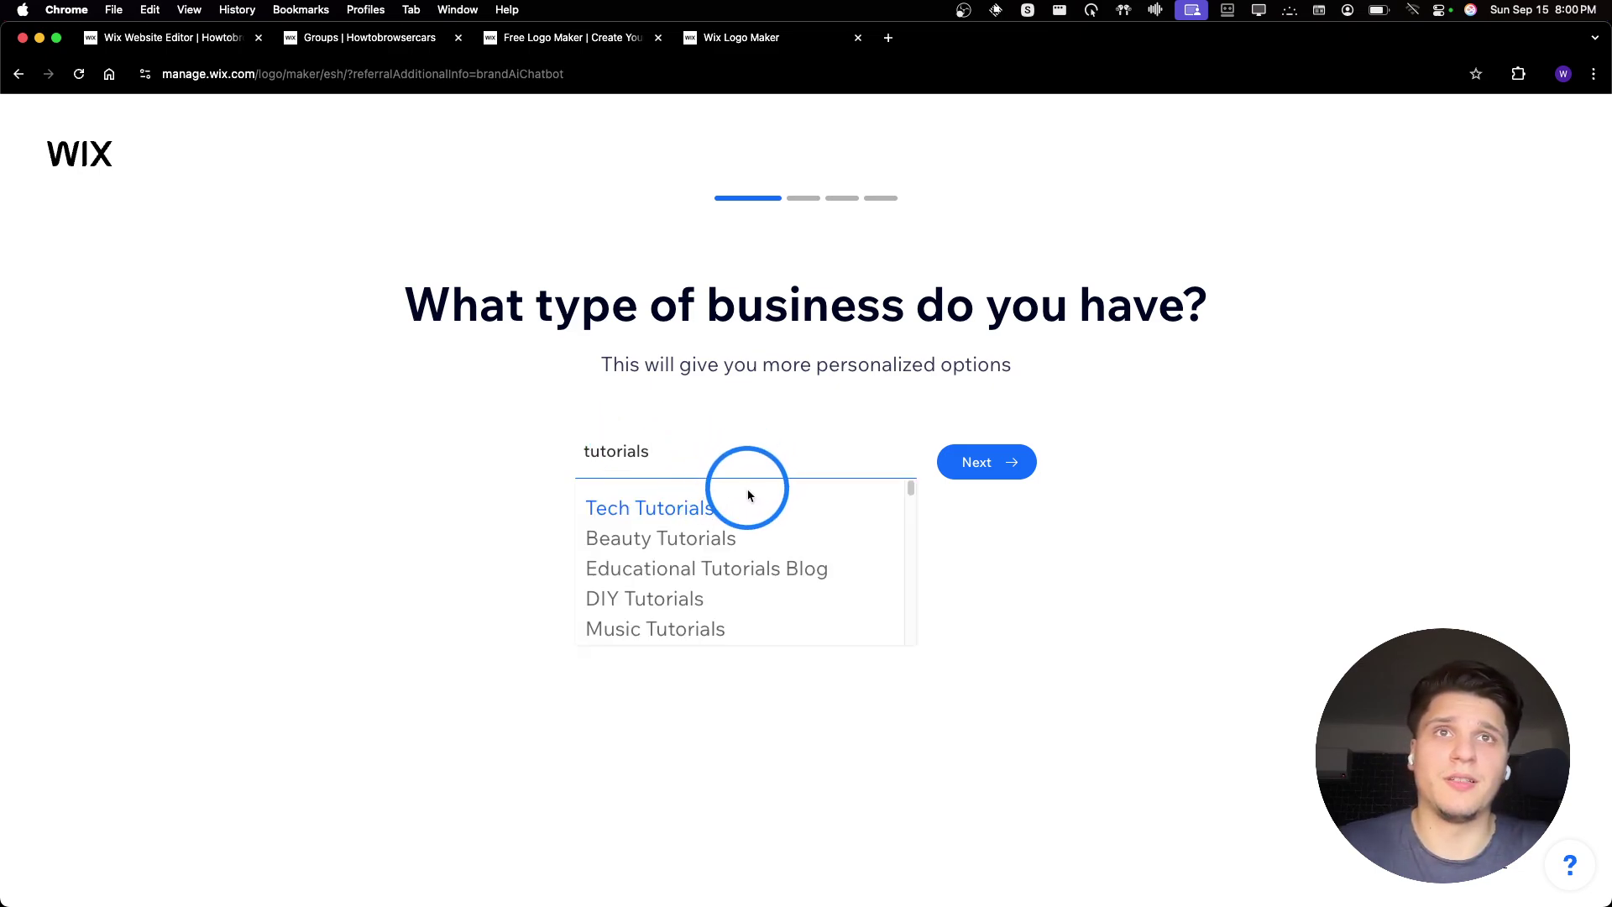
click(748, 503)
click(950, 459)
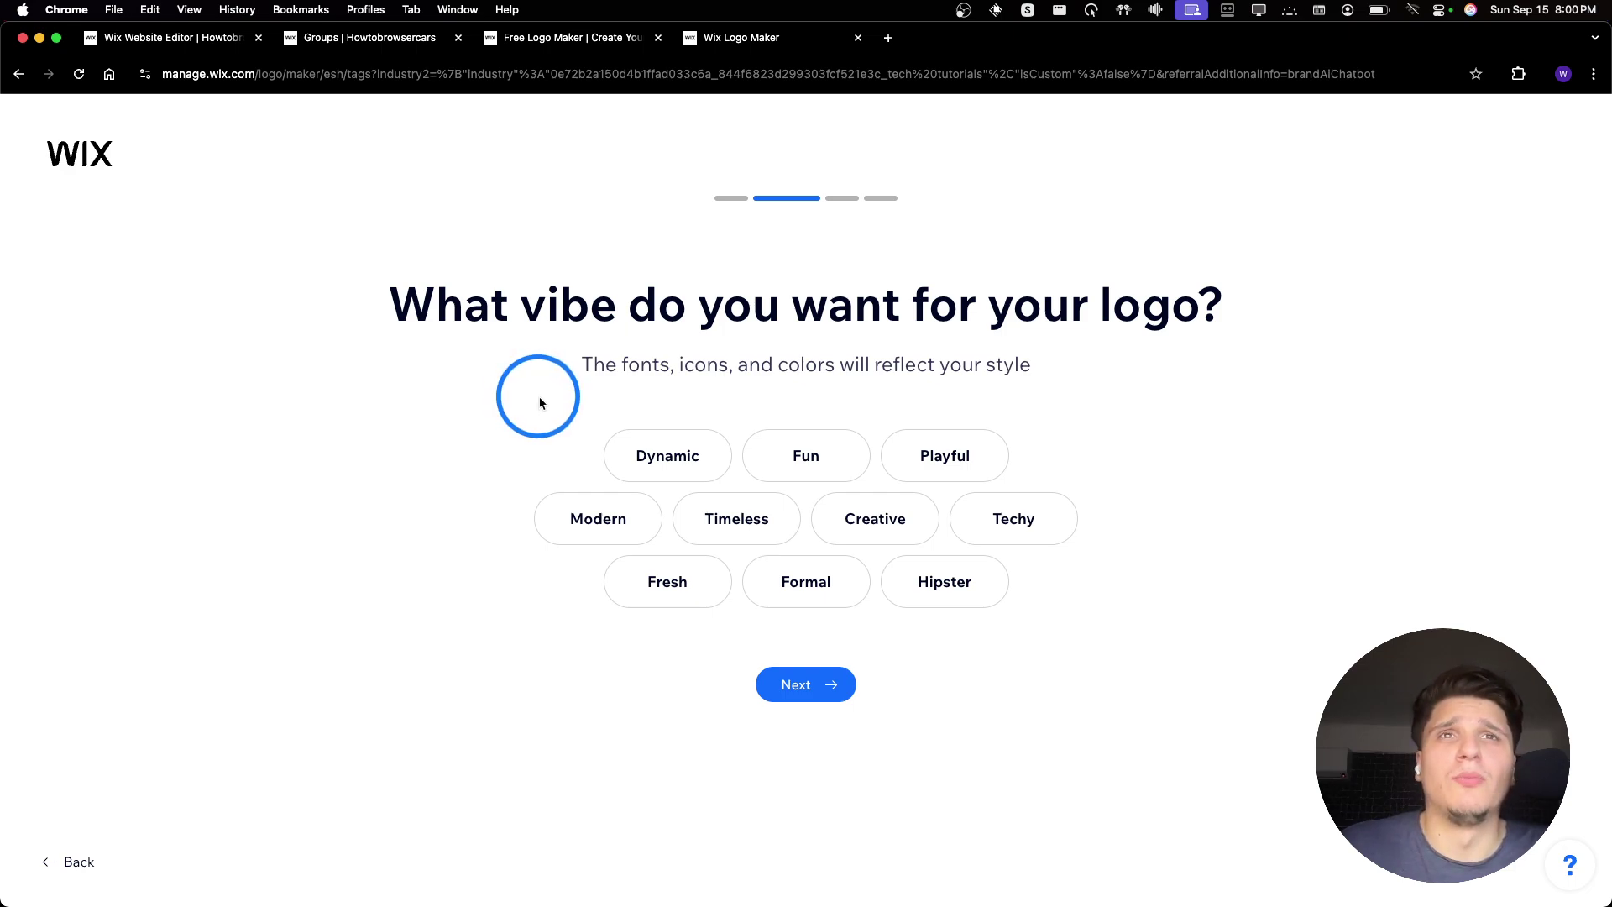
click(668, 453)
click(803, 684)
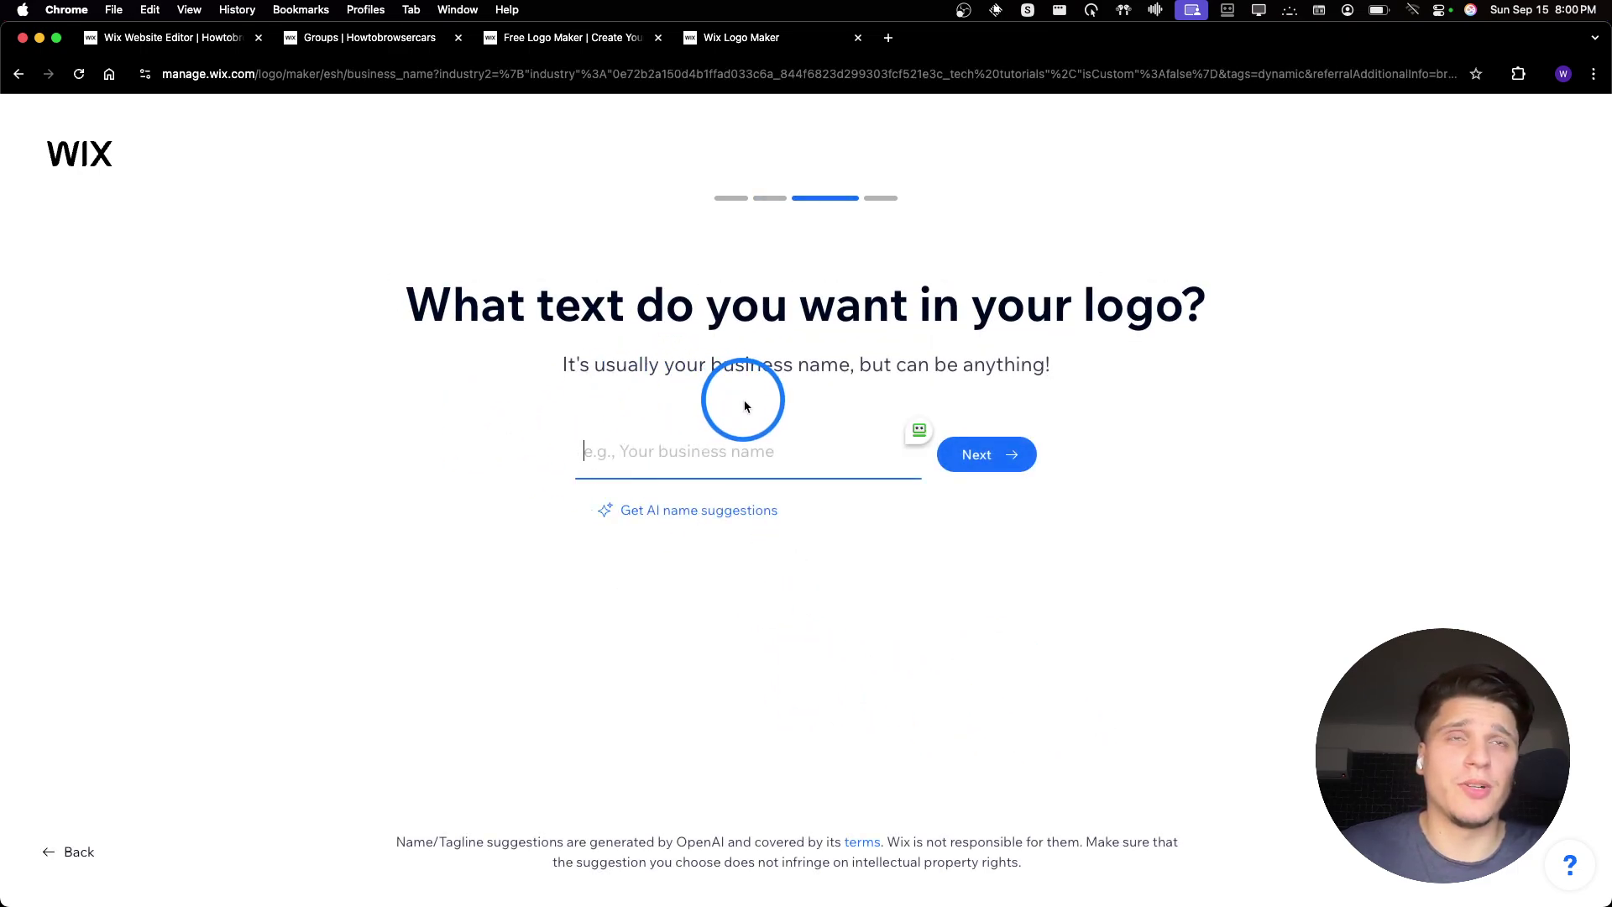
Enter HTB as the logo name
text(ho)
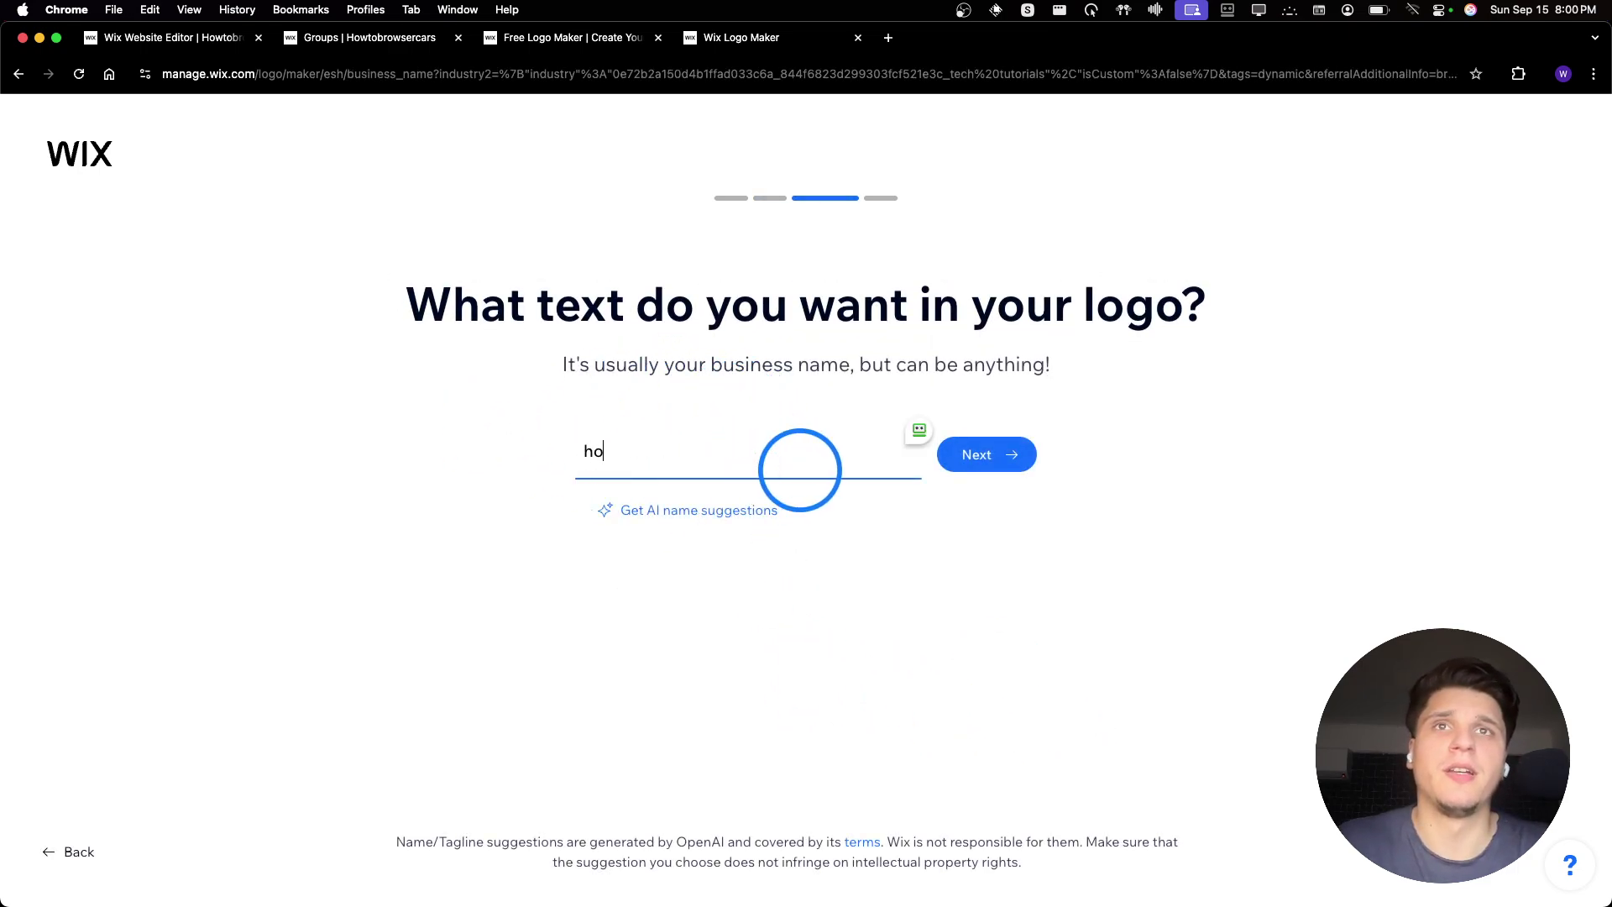
key(BackSpace)
key(BackSpace)
text(H)
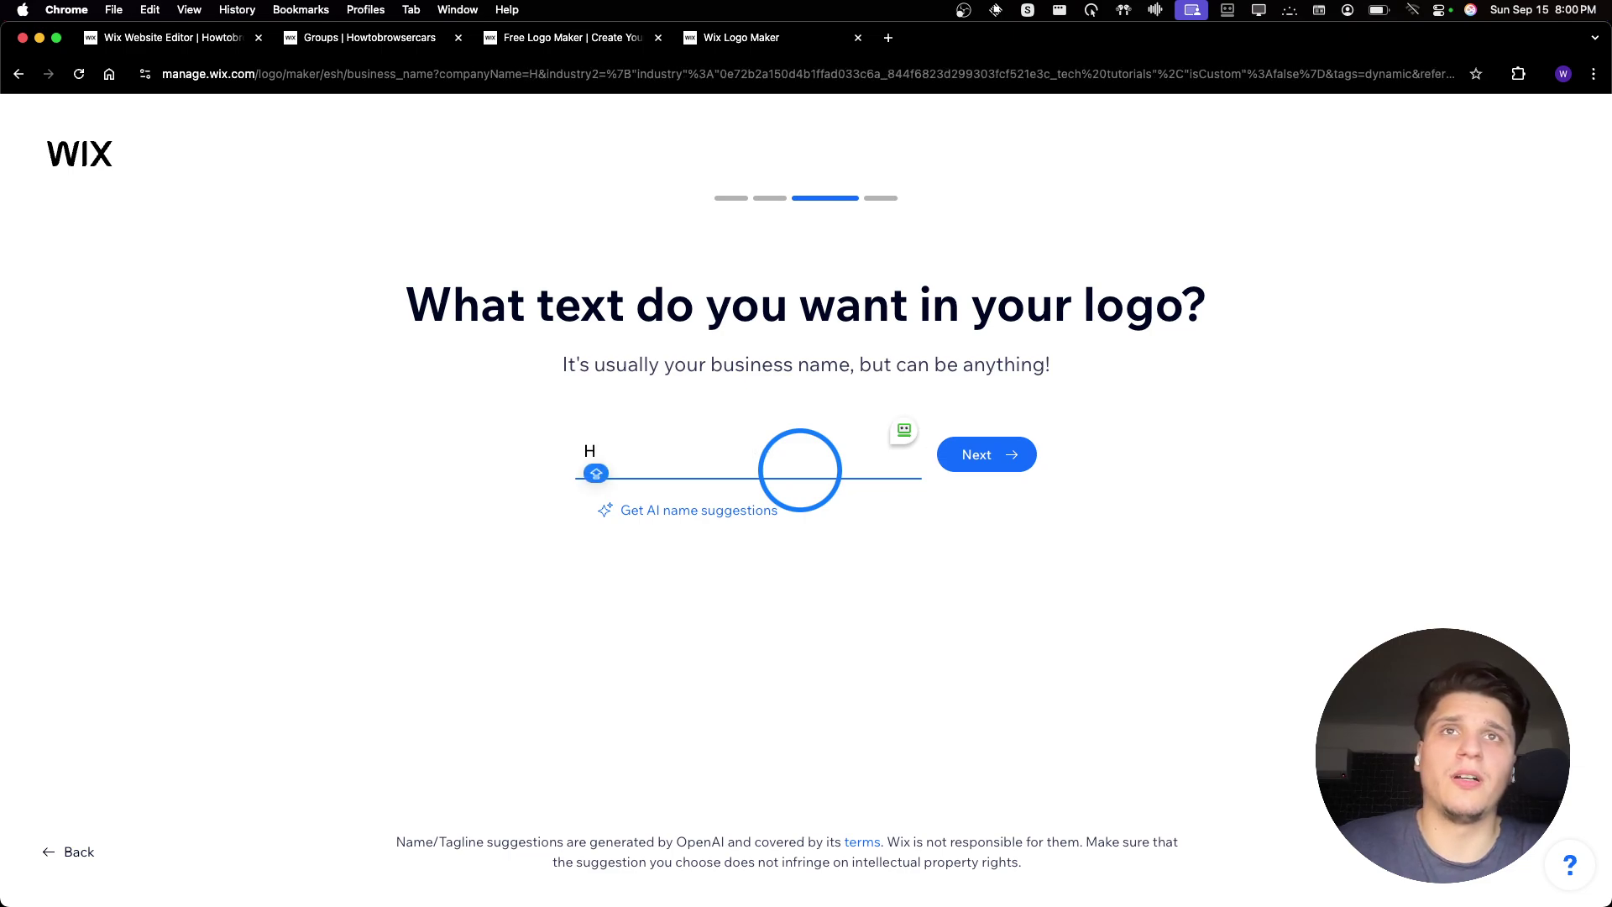
text(T)
key(BackSpace)
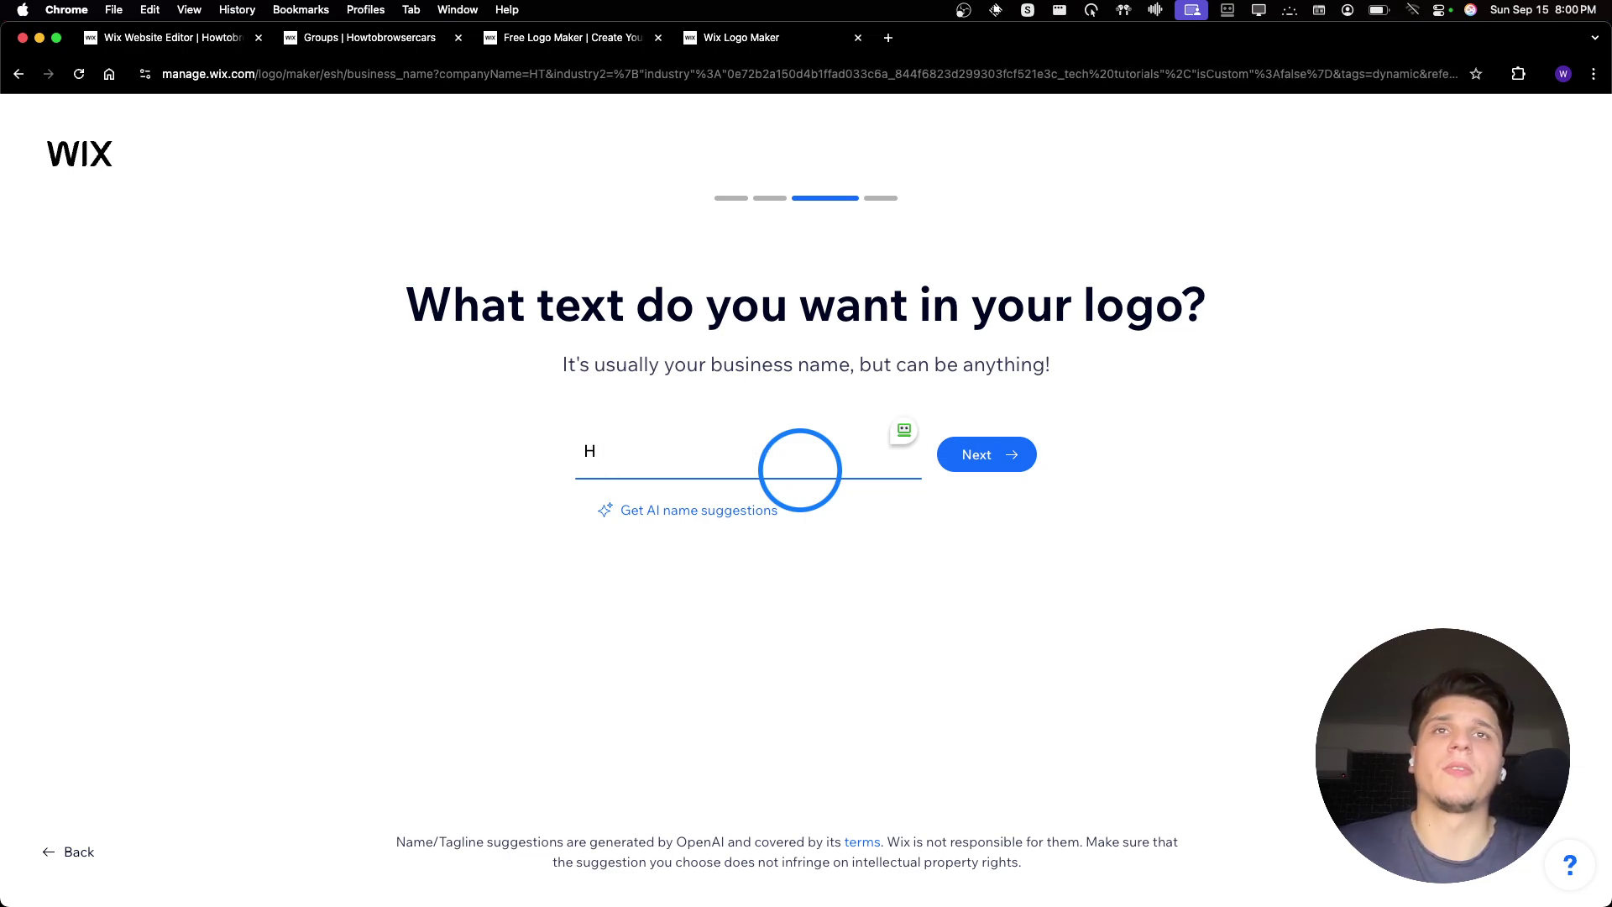
text(t)
text(T)
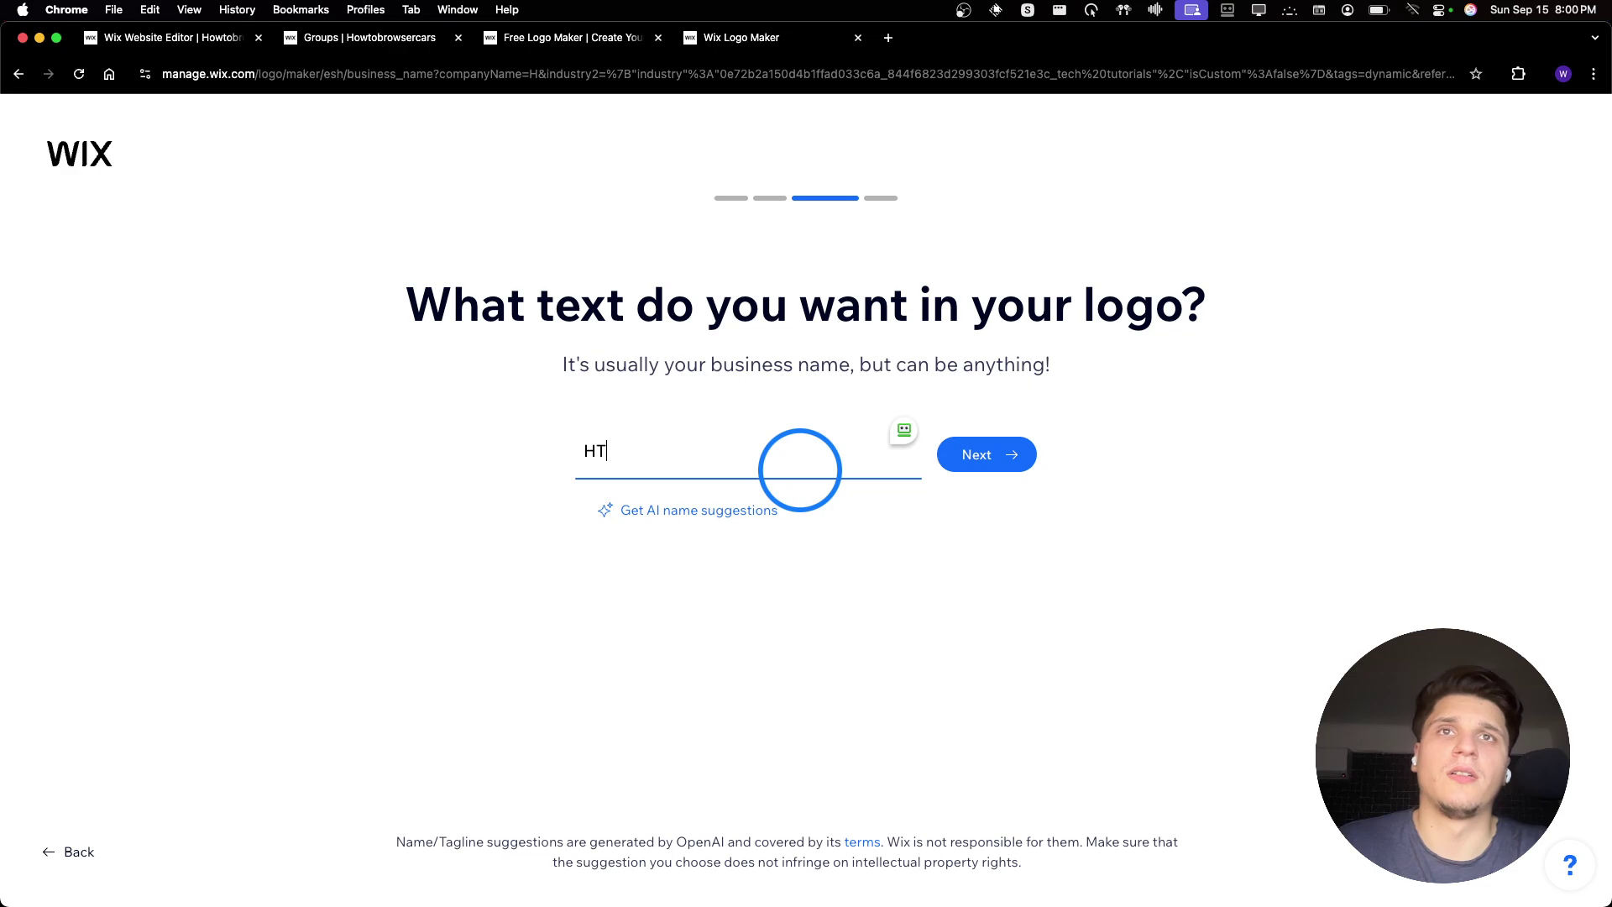
key(Caps_Lock)
text(b)
key(BackSpace)
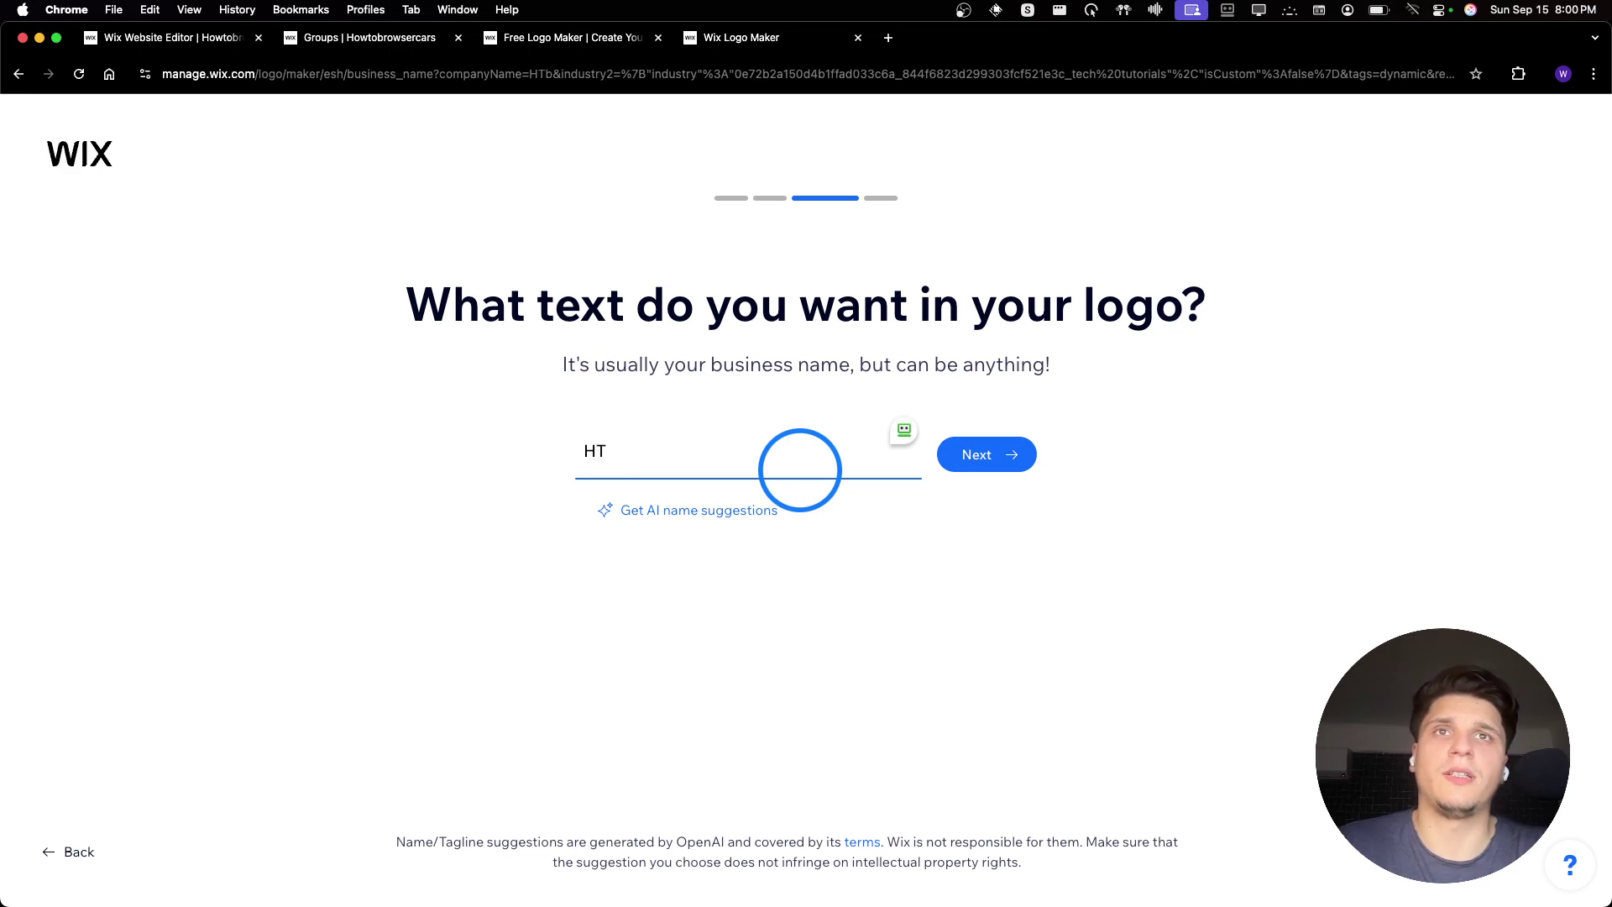
text(B)
click(1010, 442)
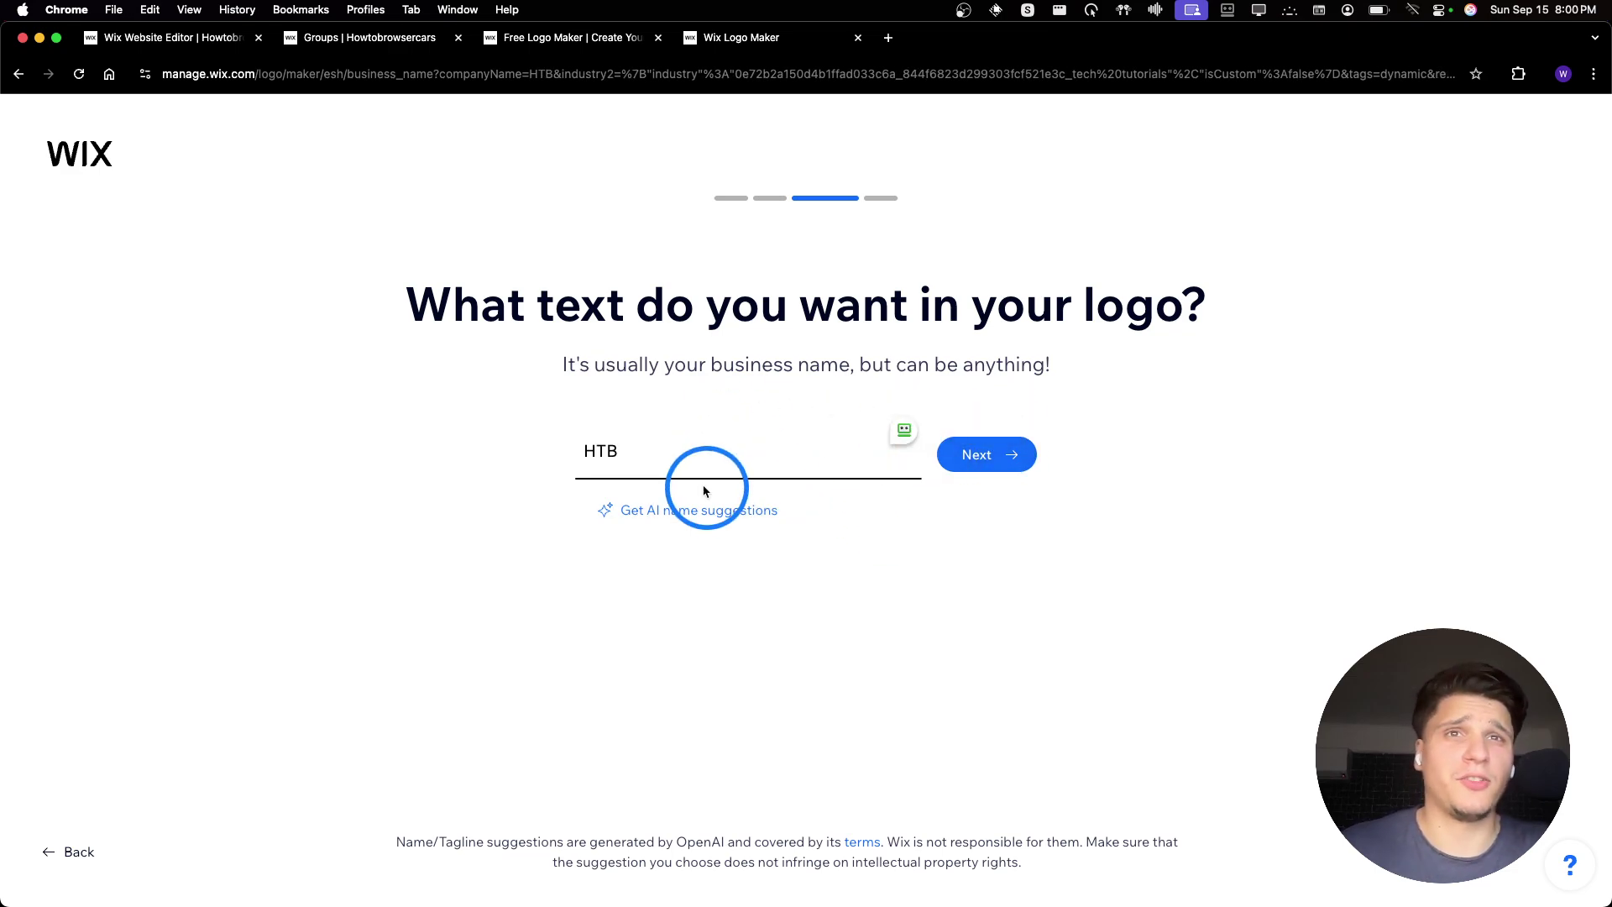
click(982, 450)
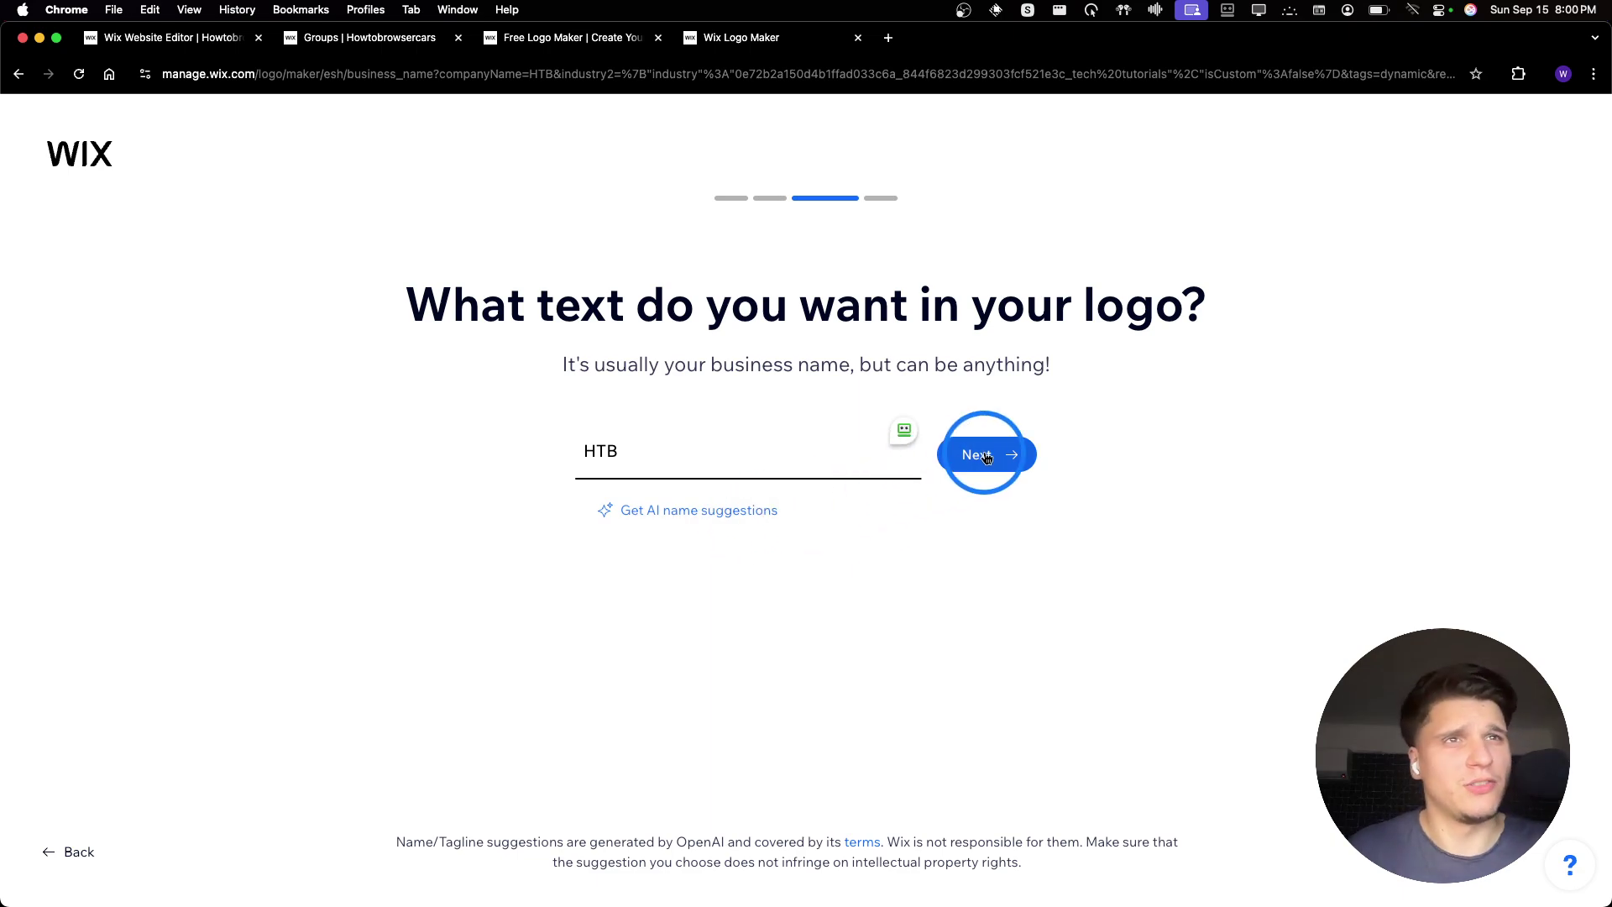
Add the tagline 'tutorials' and generate the logo designs
click(663, 441)
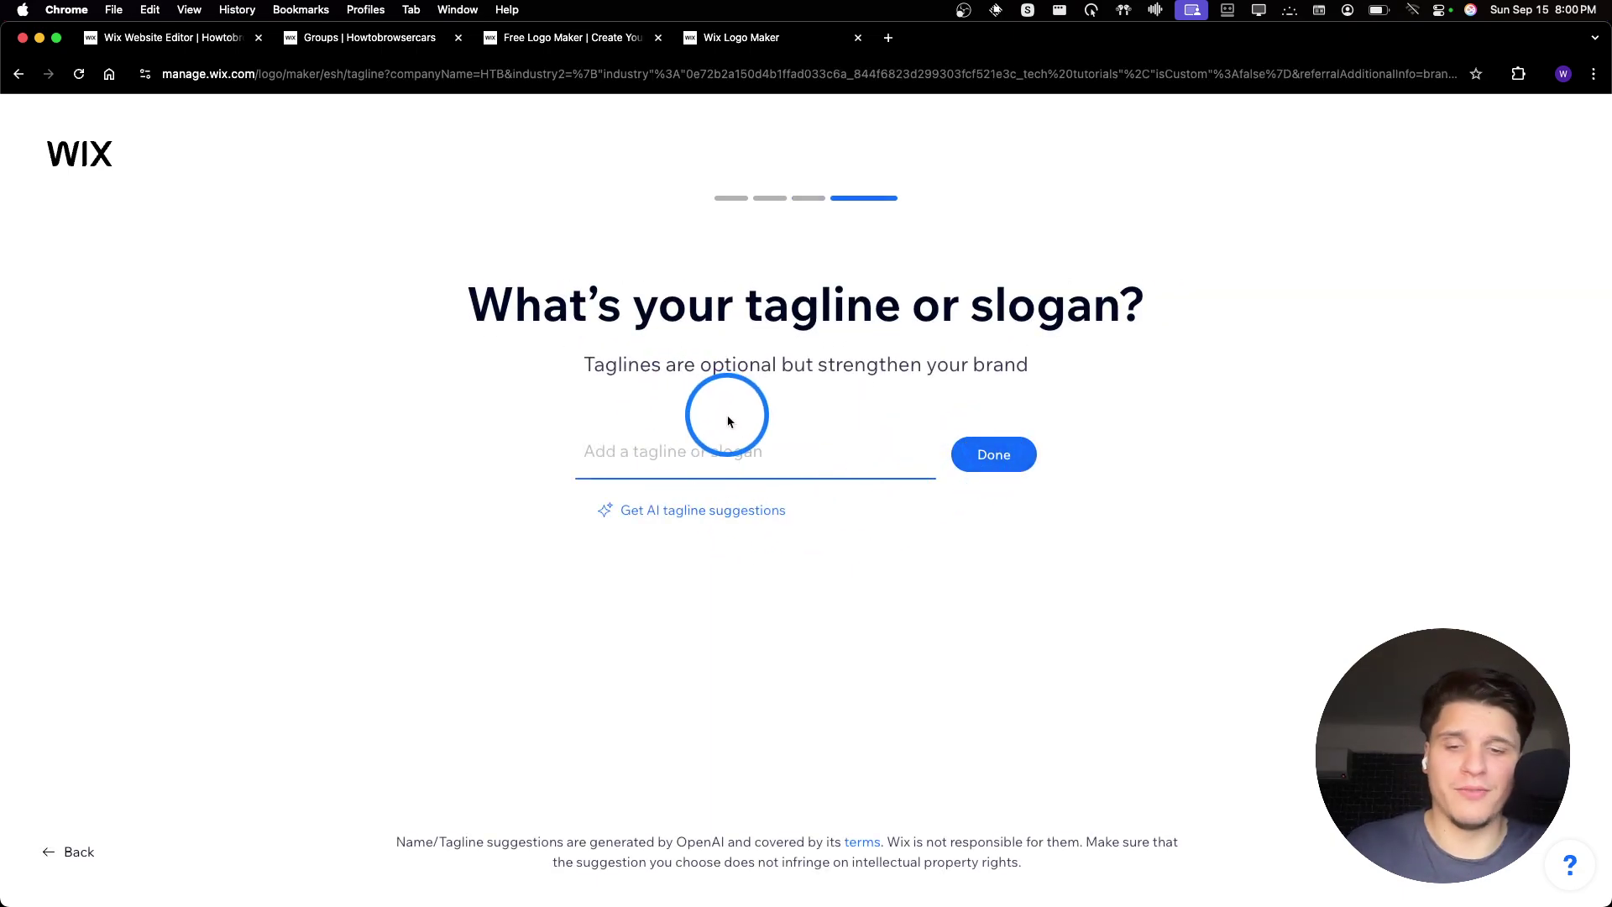
text(tutorial)
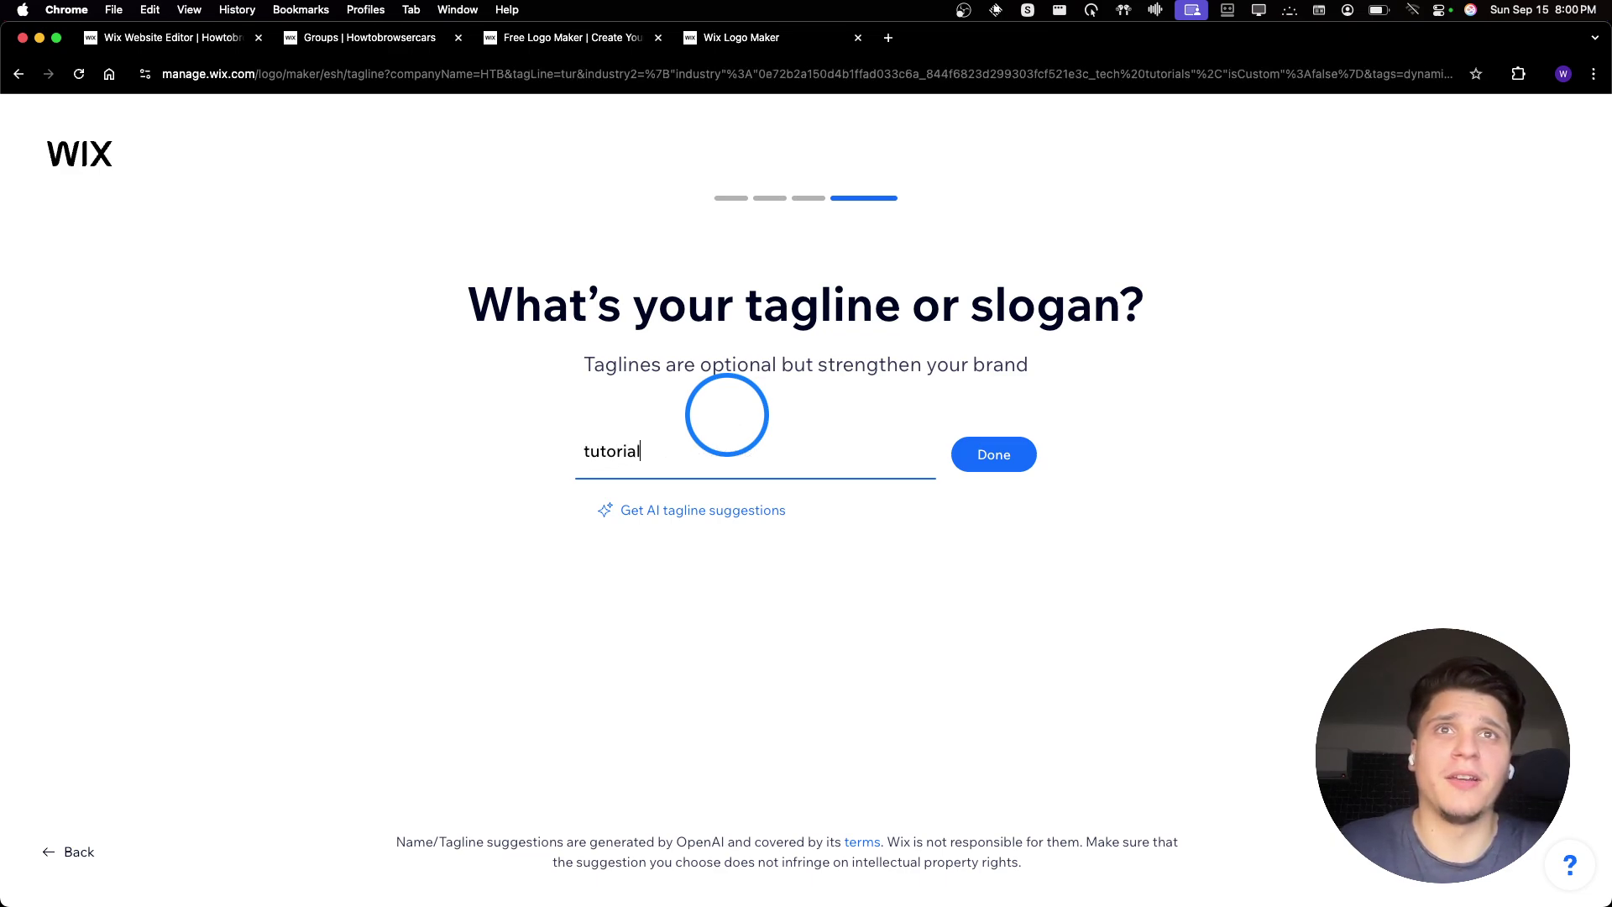
text(s)
click(1006, 454)
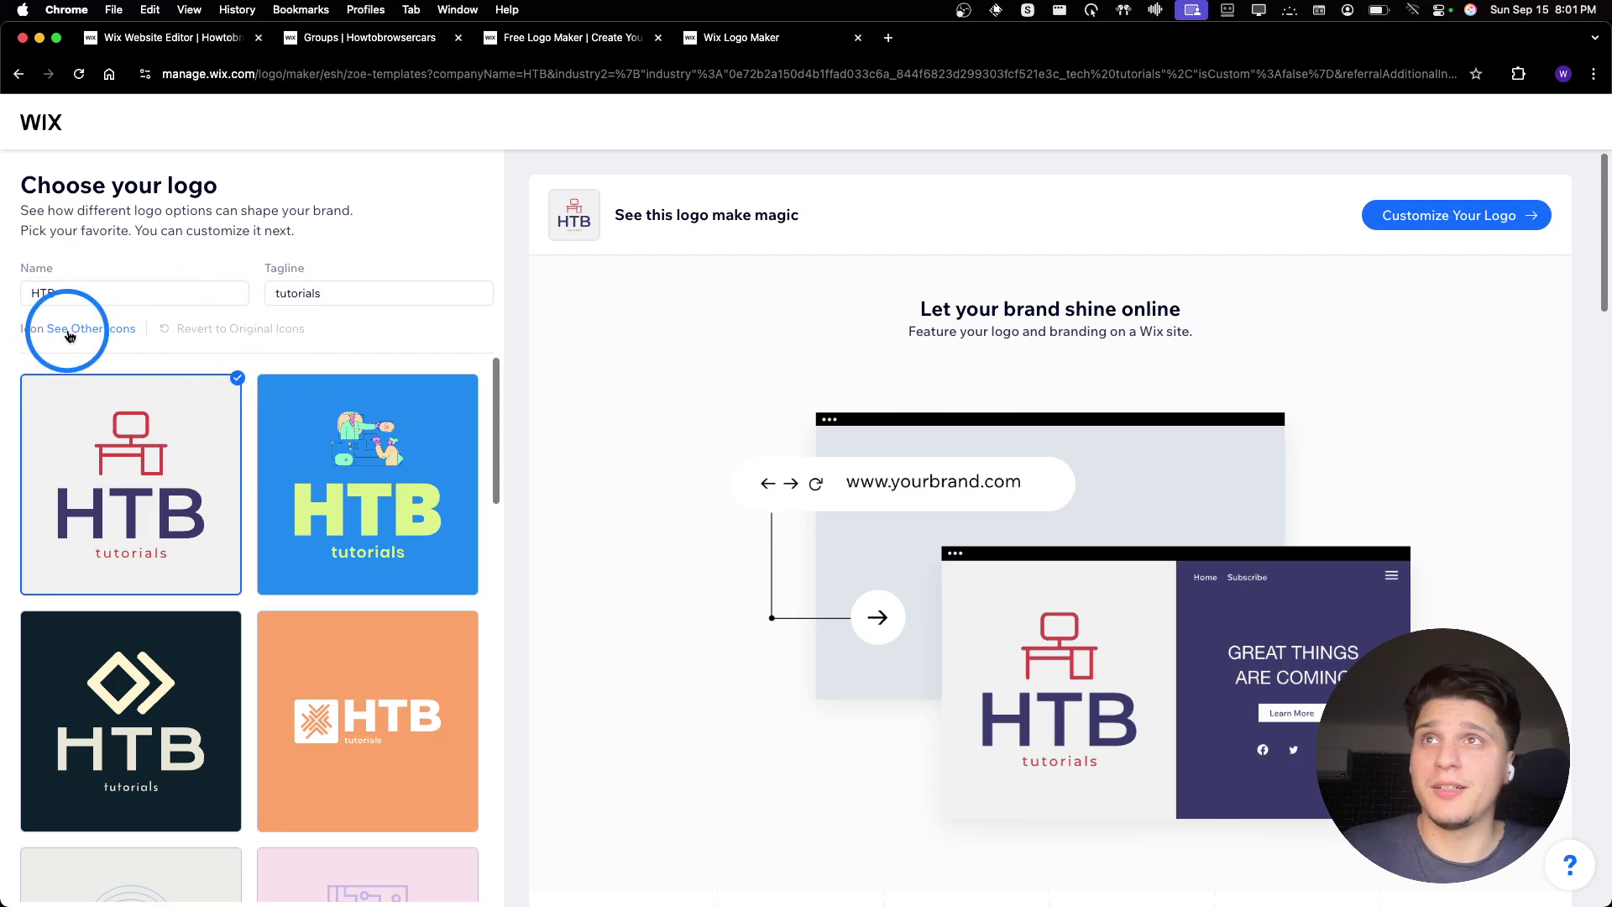
Look through alternative icons, keep the current one, and continue to the logo designs
click(71, 330)
scroll(493, 438, down, 15)
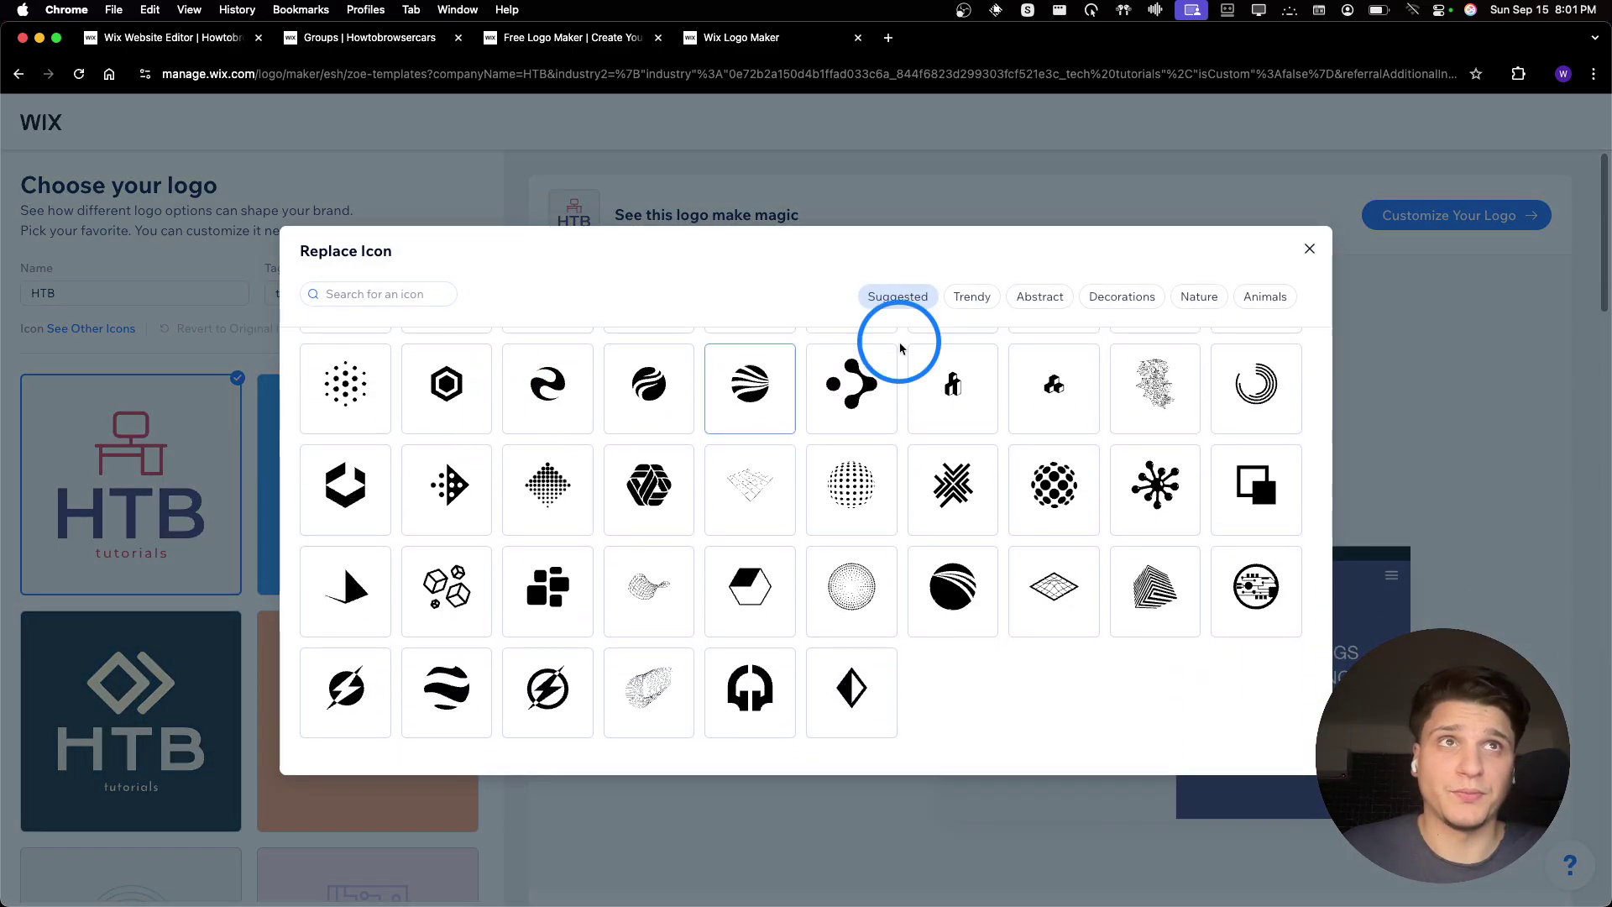
scroll(569, 509, up, 10)
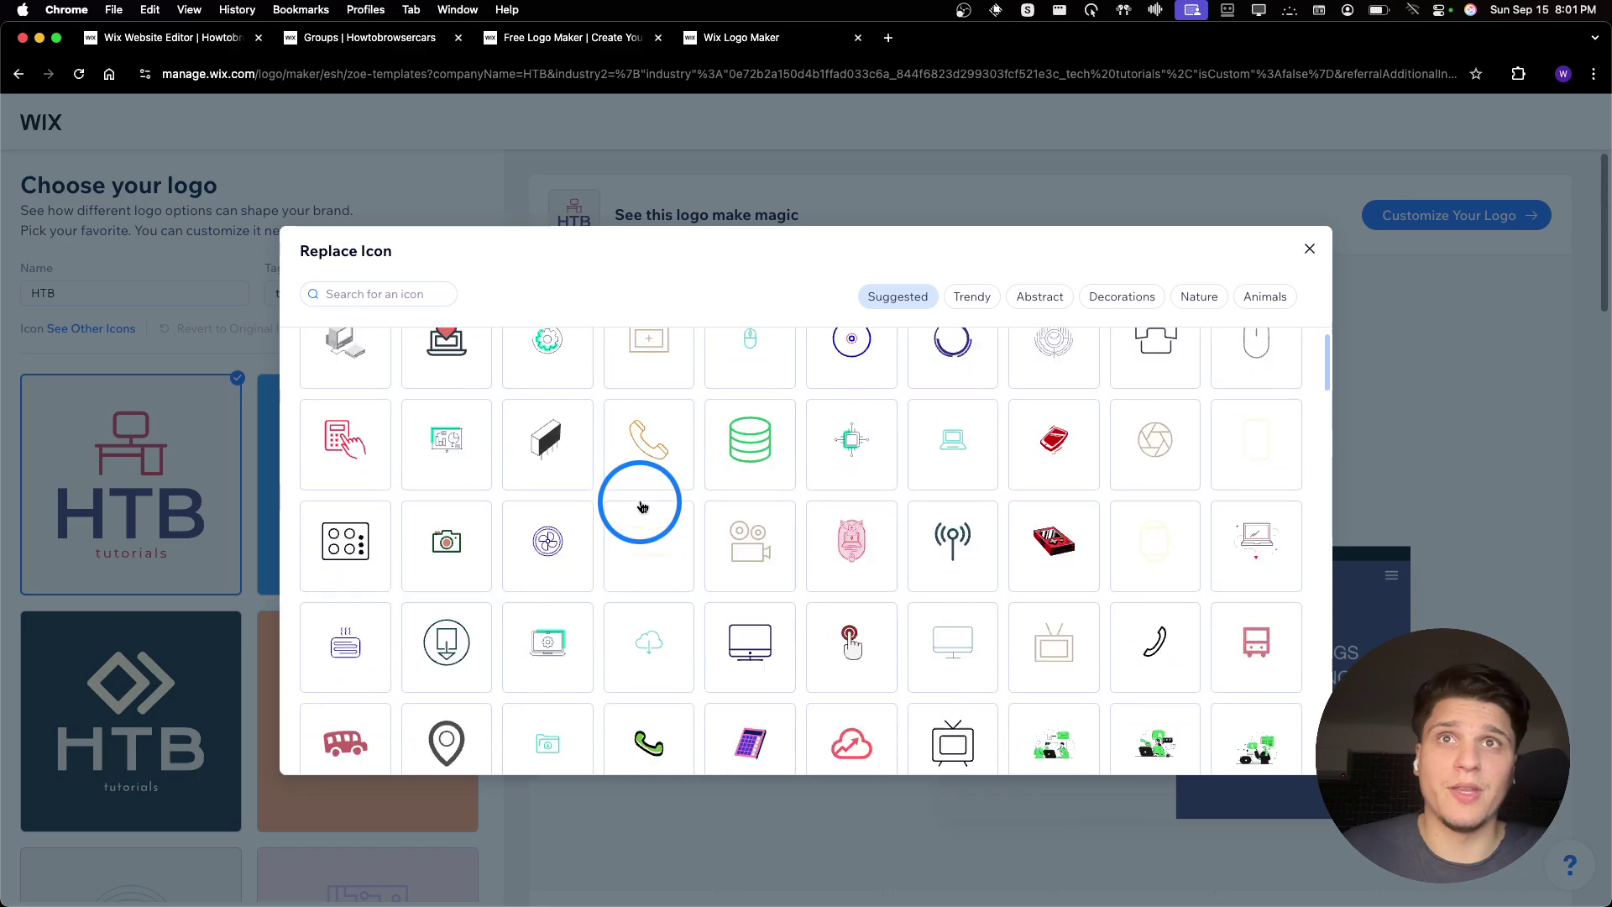
click(1310, 248)
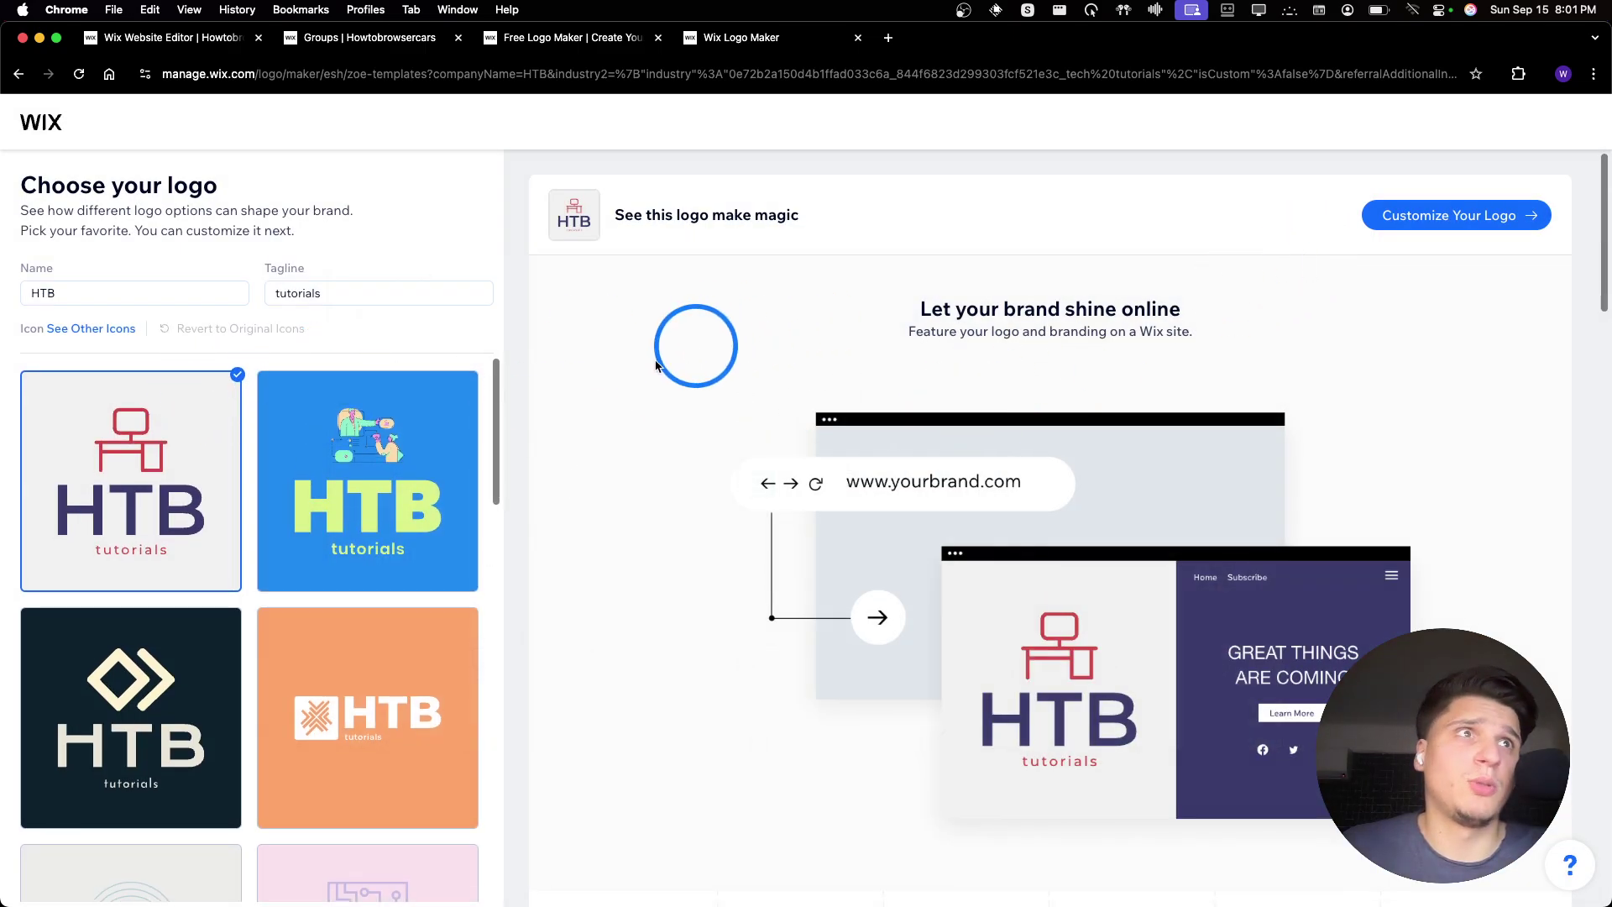
scroll(470, 420, down, 10)
scroll(453, 446, up, 10)
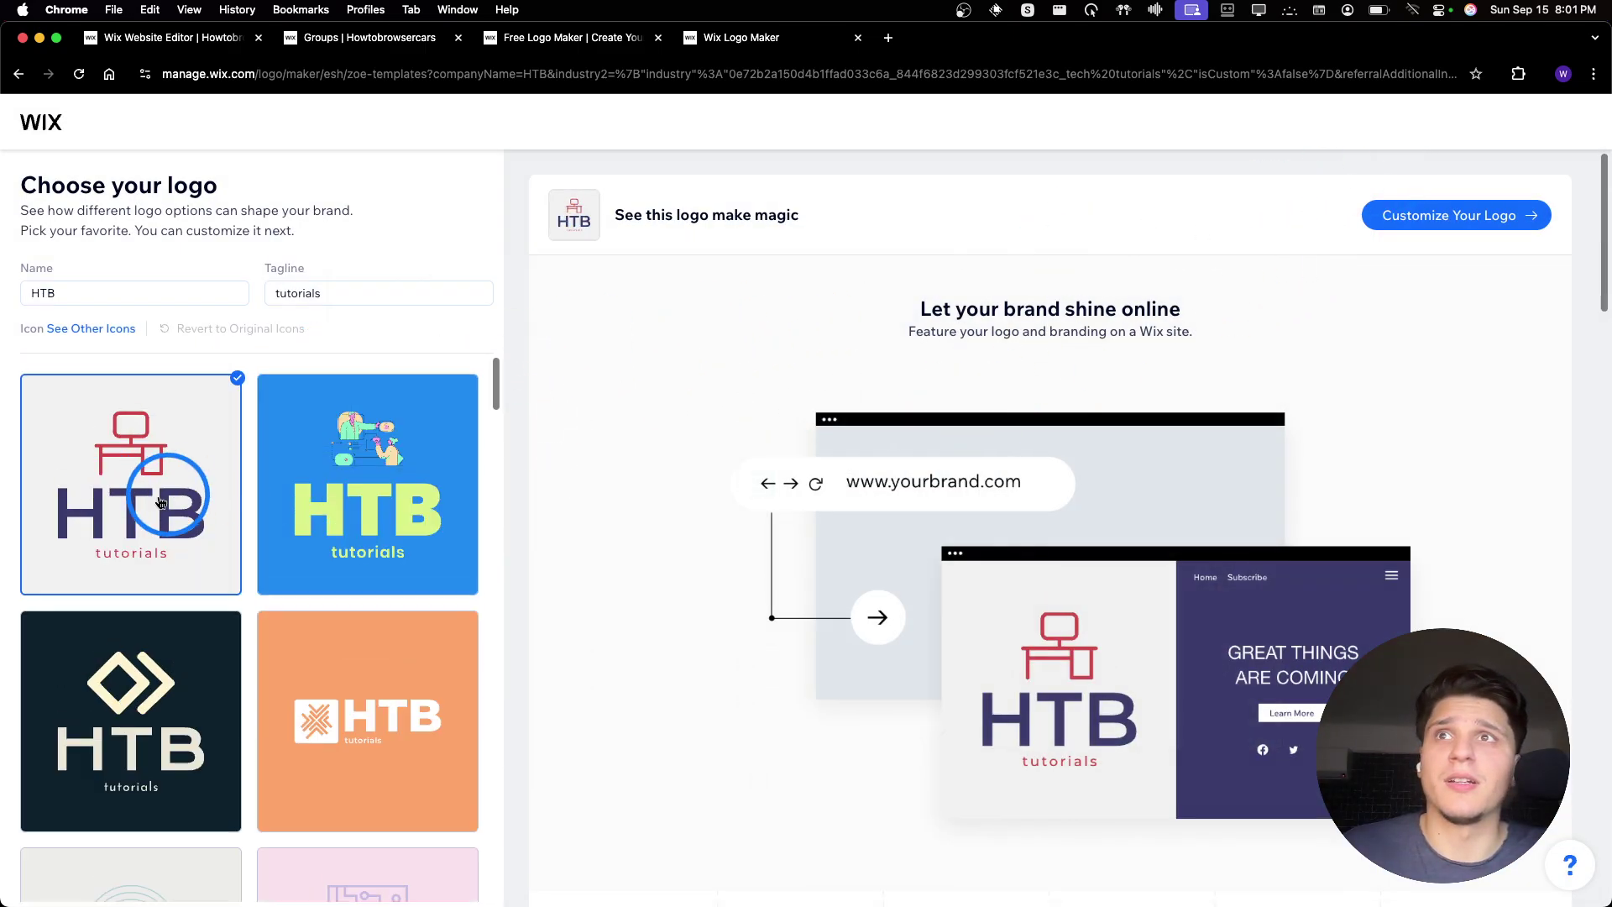
scroll(158, 544, down, 10)
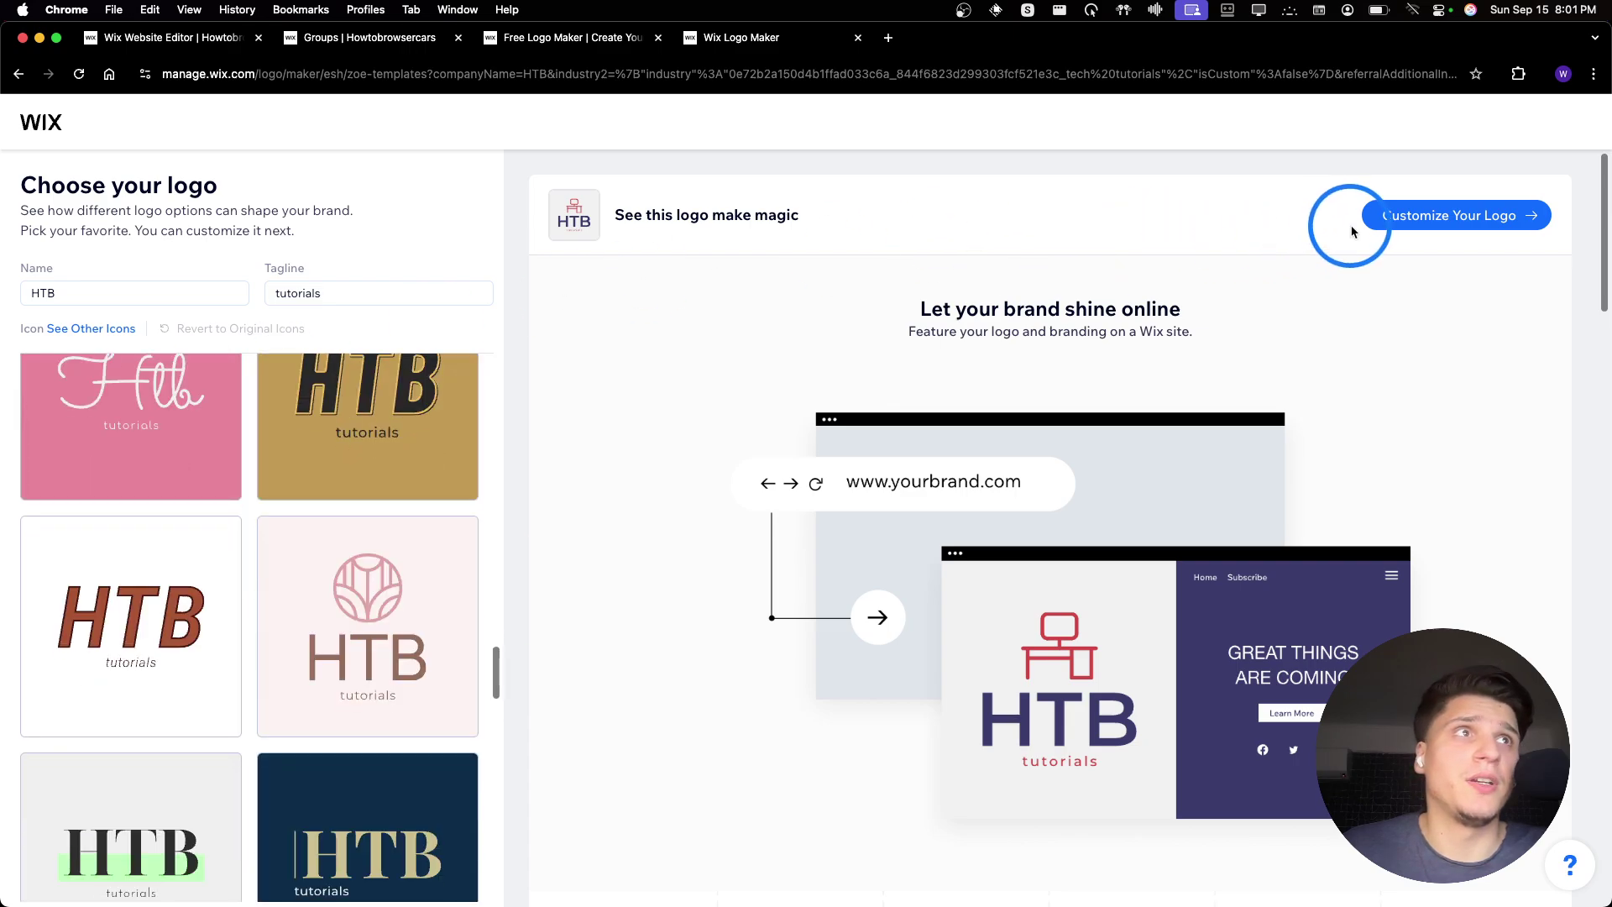
click(1370, 217)
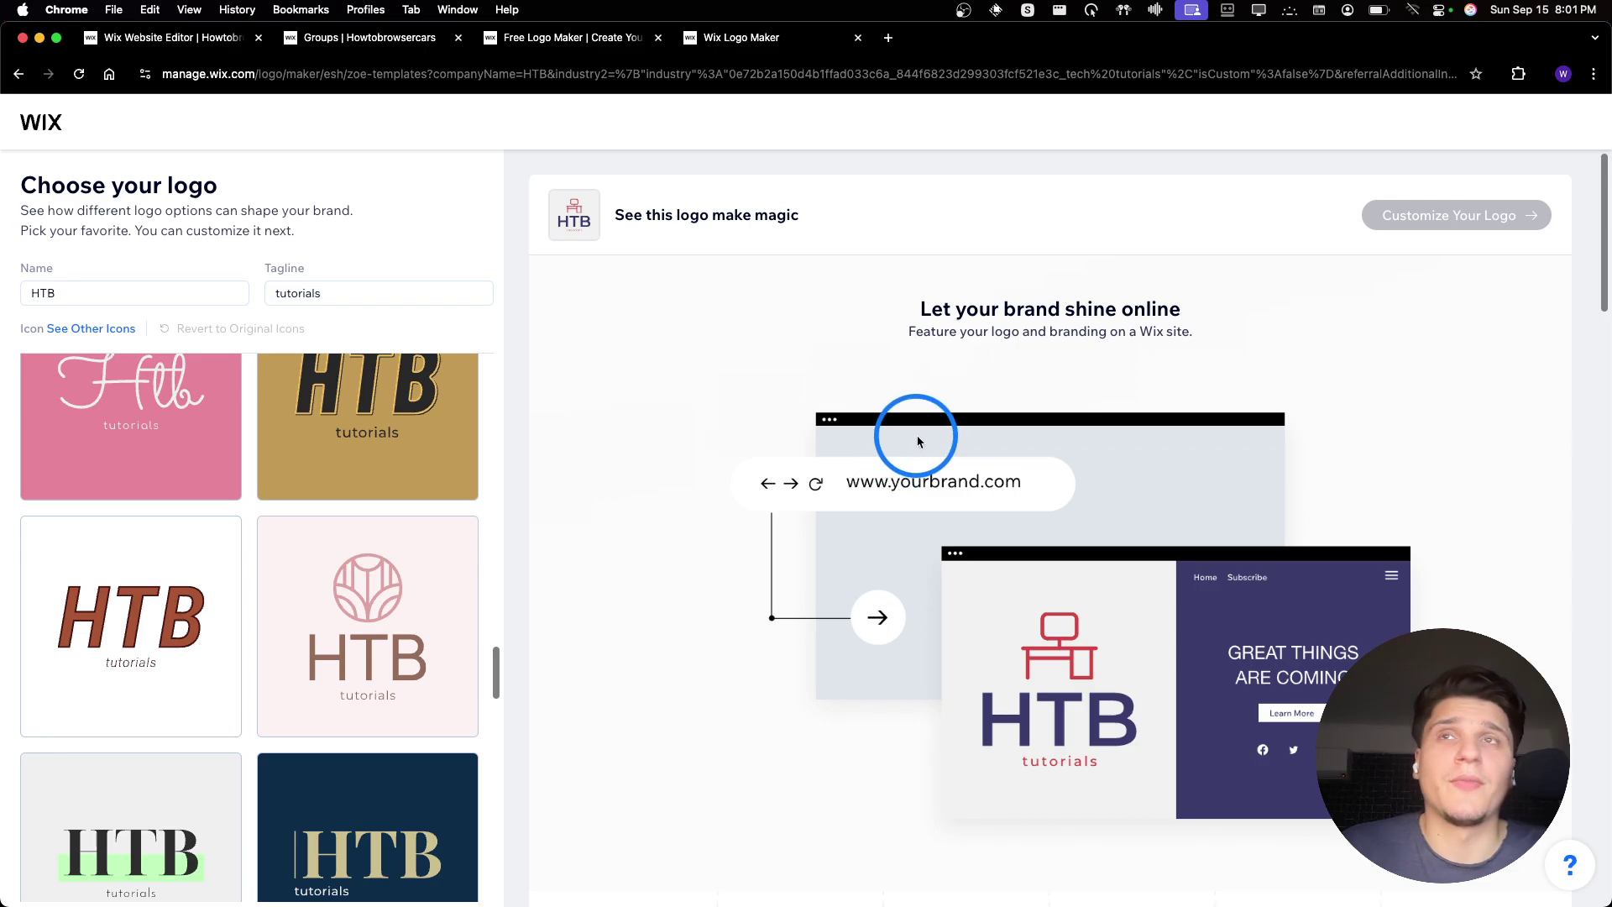
Preview the pink HTB tutorials design with the circular emblem
scroll(920, 432, down, 10)
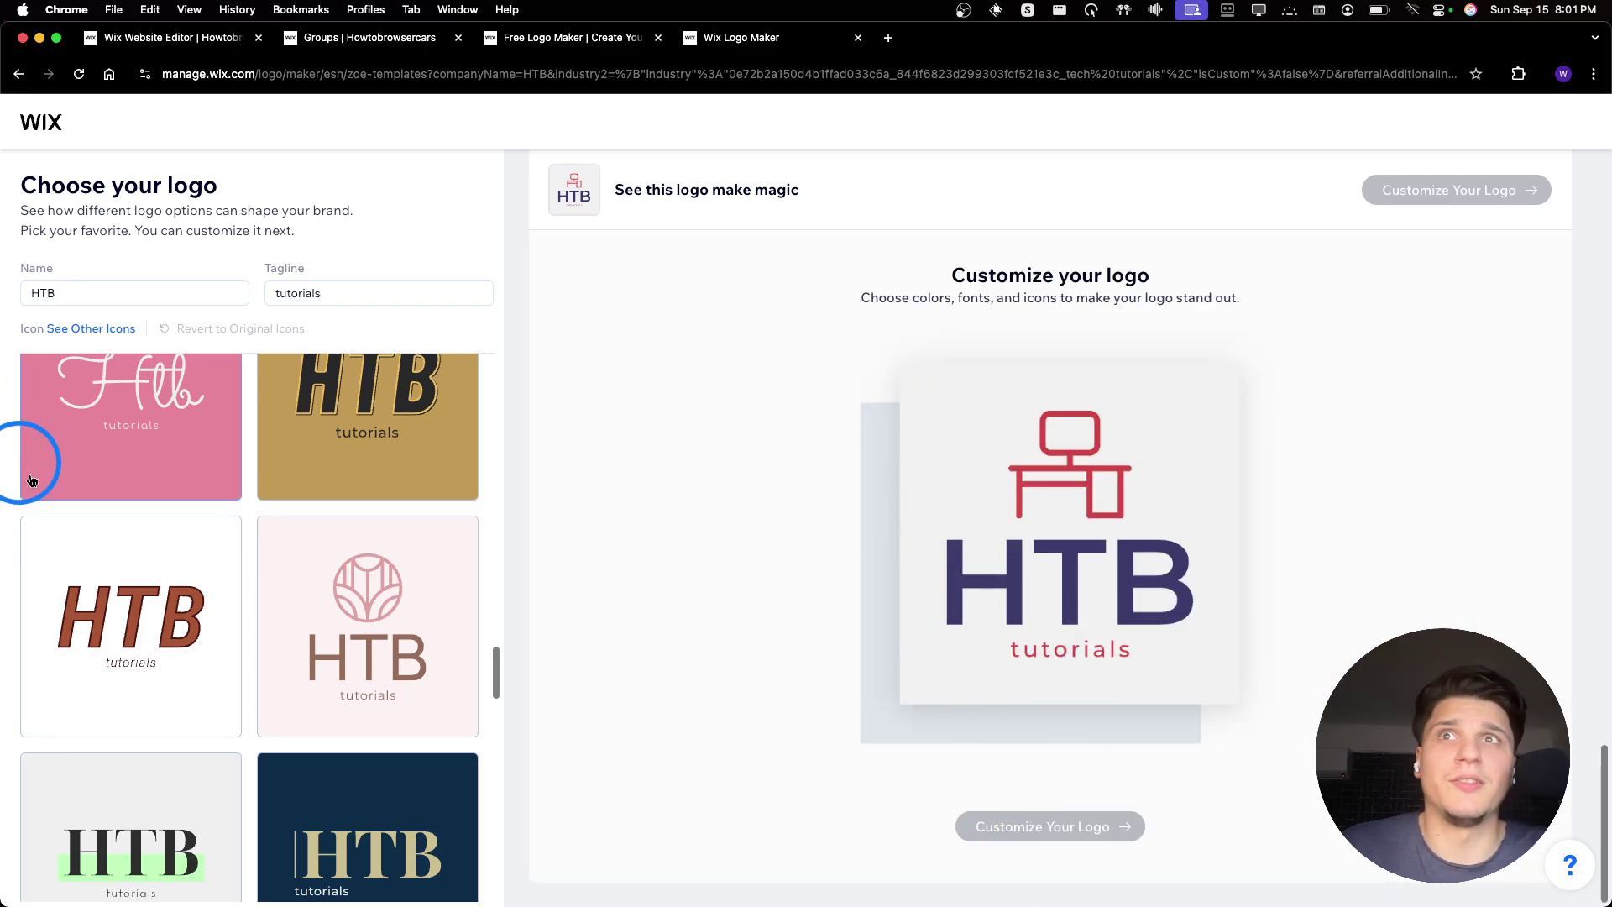
scroll(72, 485, down, 5)
scroll(181, 553, up, 5)
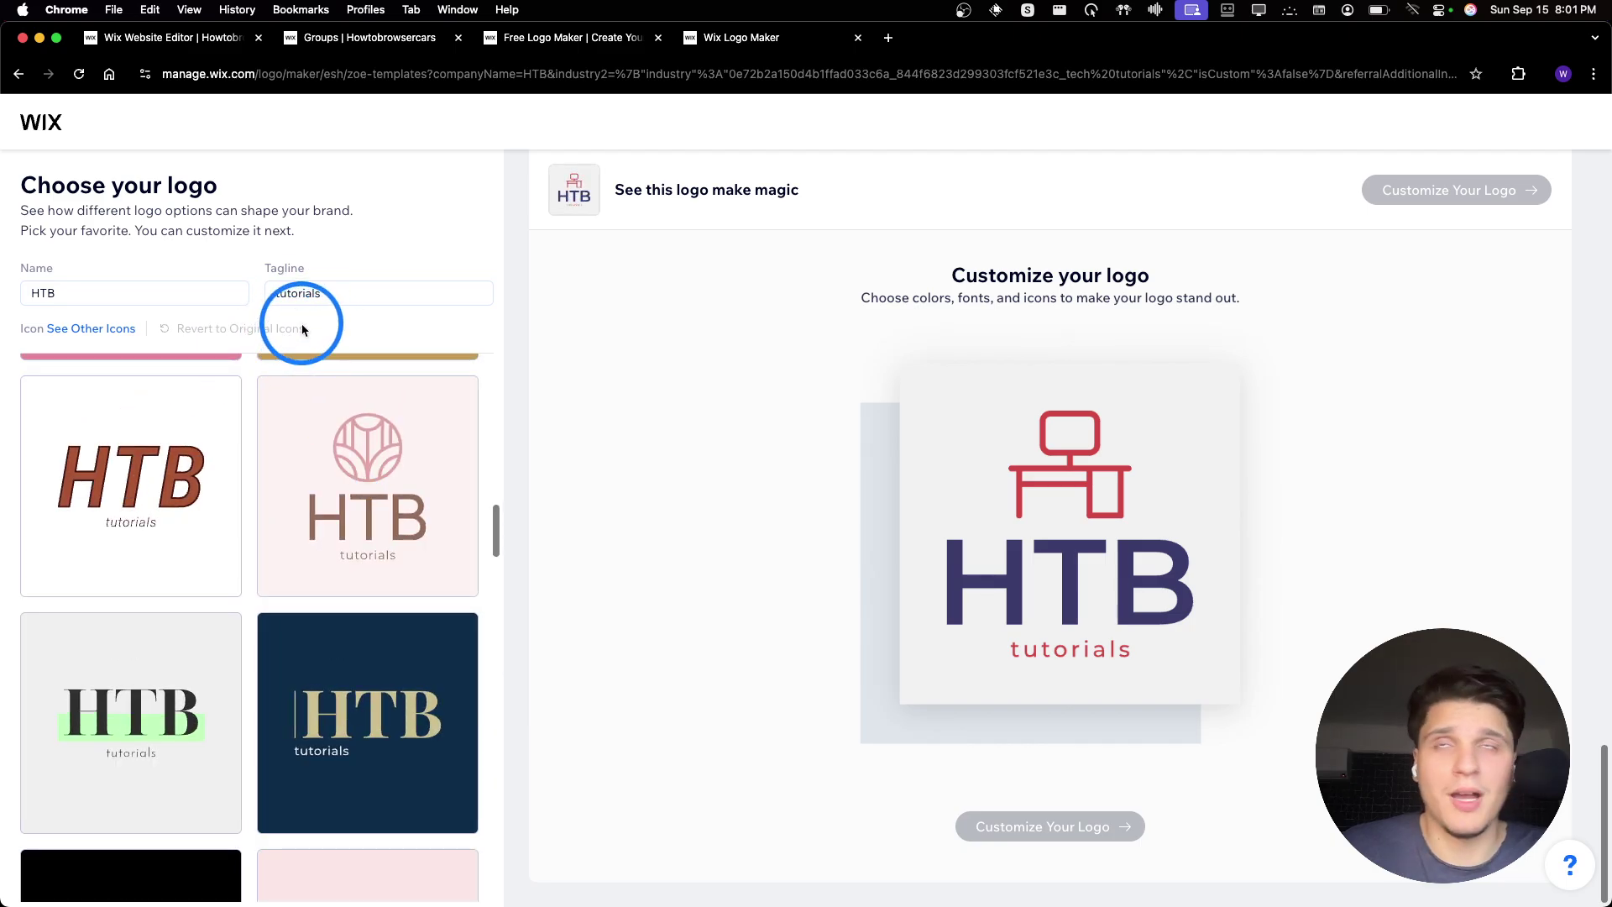
click(178, 451)
click(295, 468)
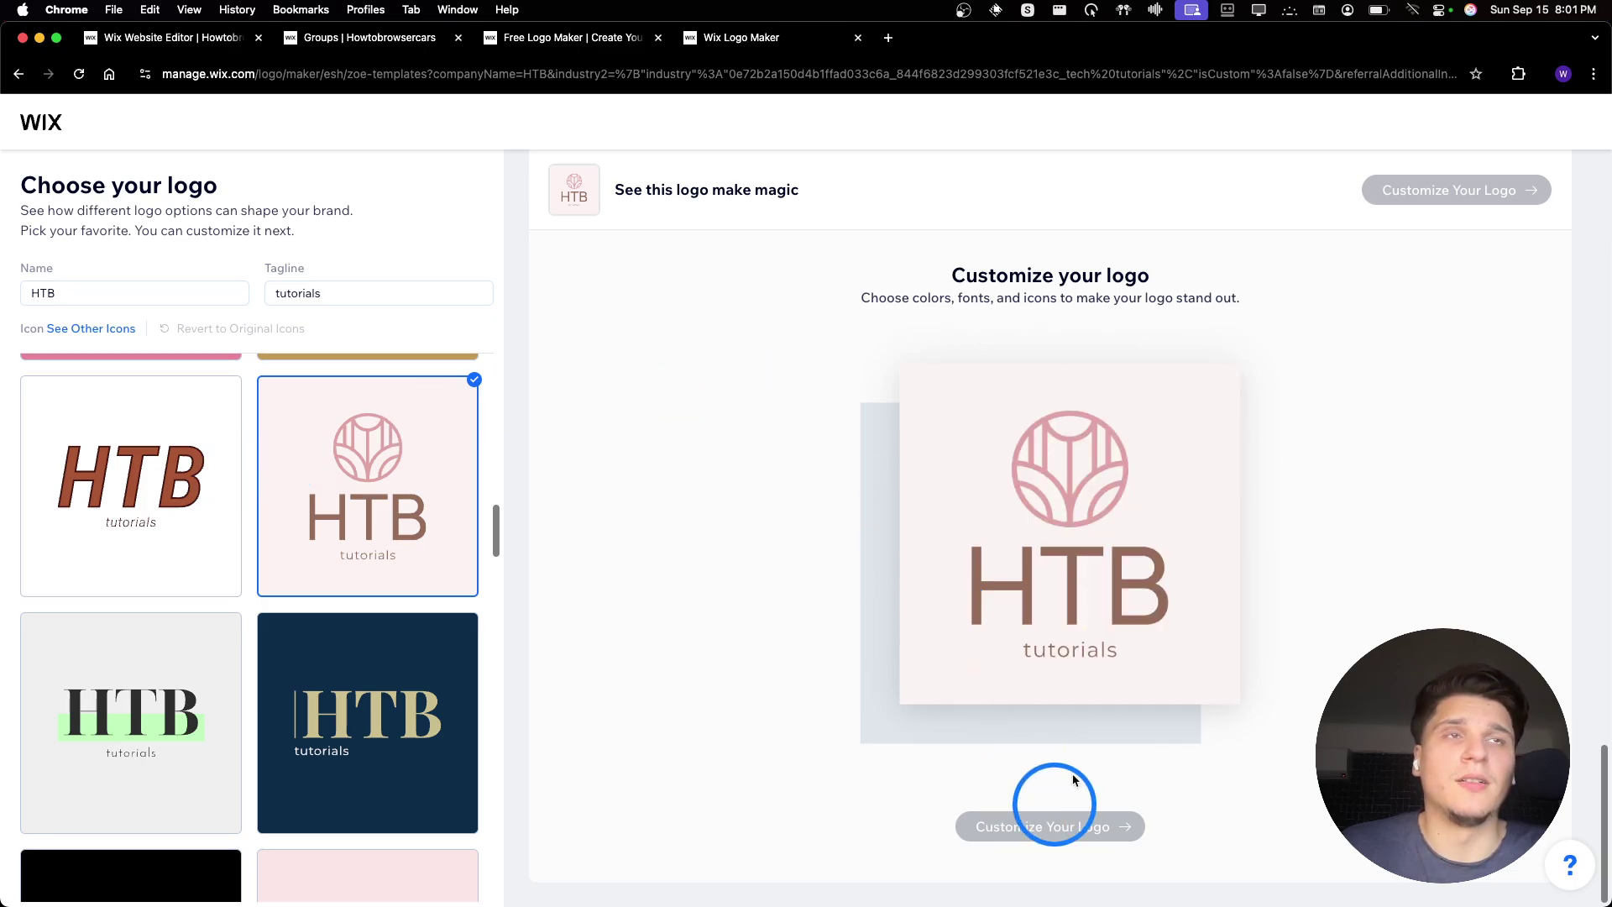
Reload into the editor, then delete the triangle symbol and the 'tutorials' tagline, leaving HTB
click(718, 82)
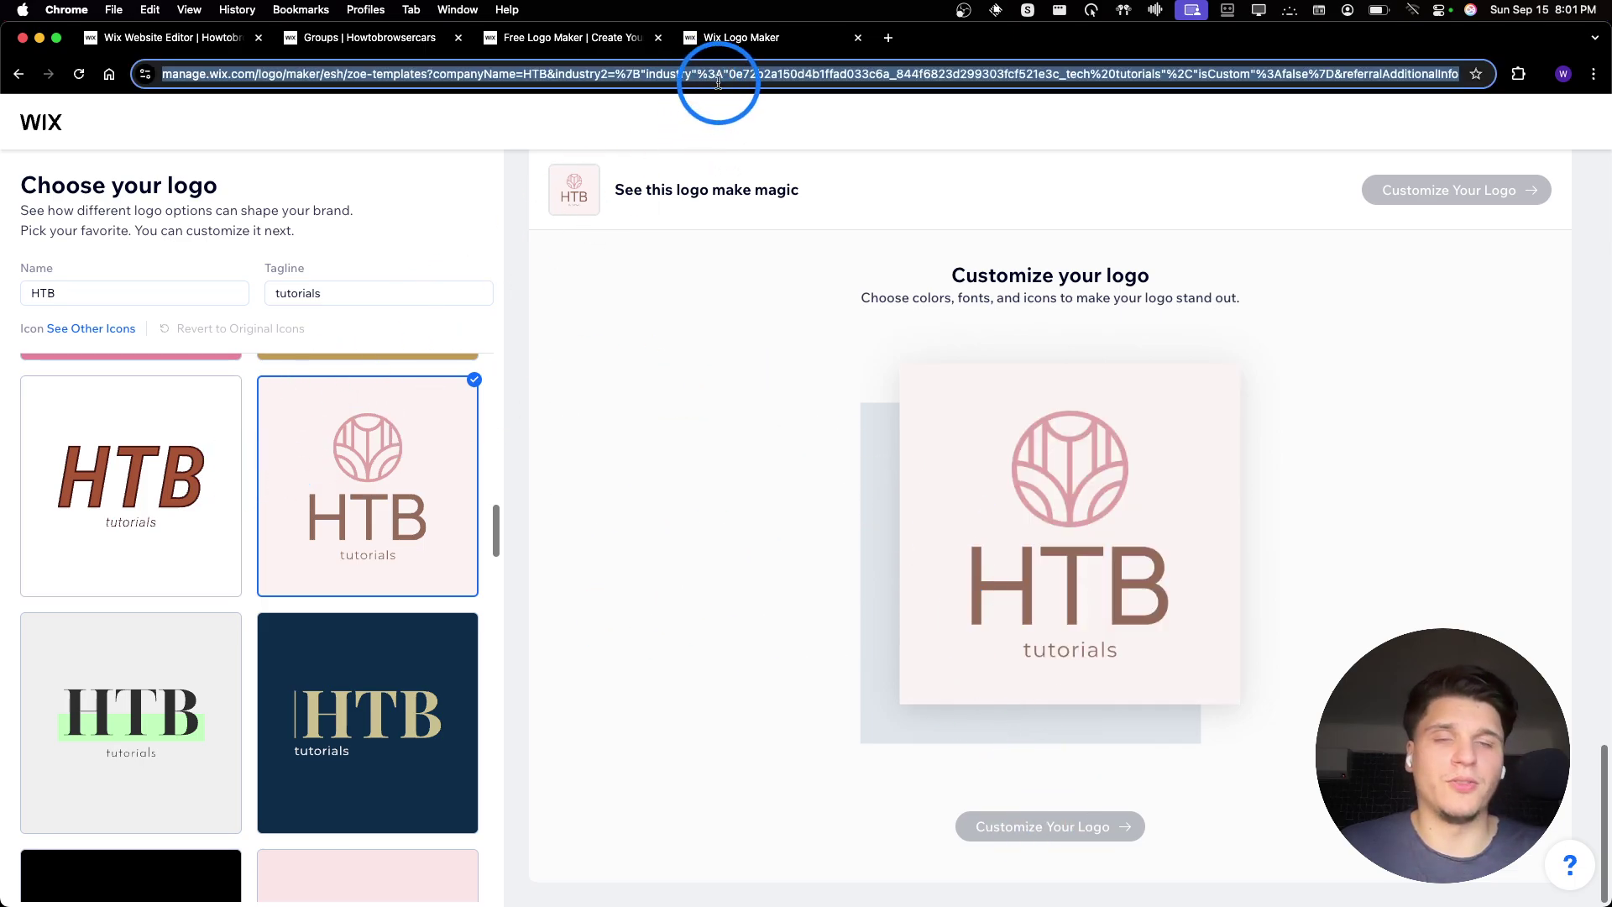
key(Return)
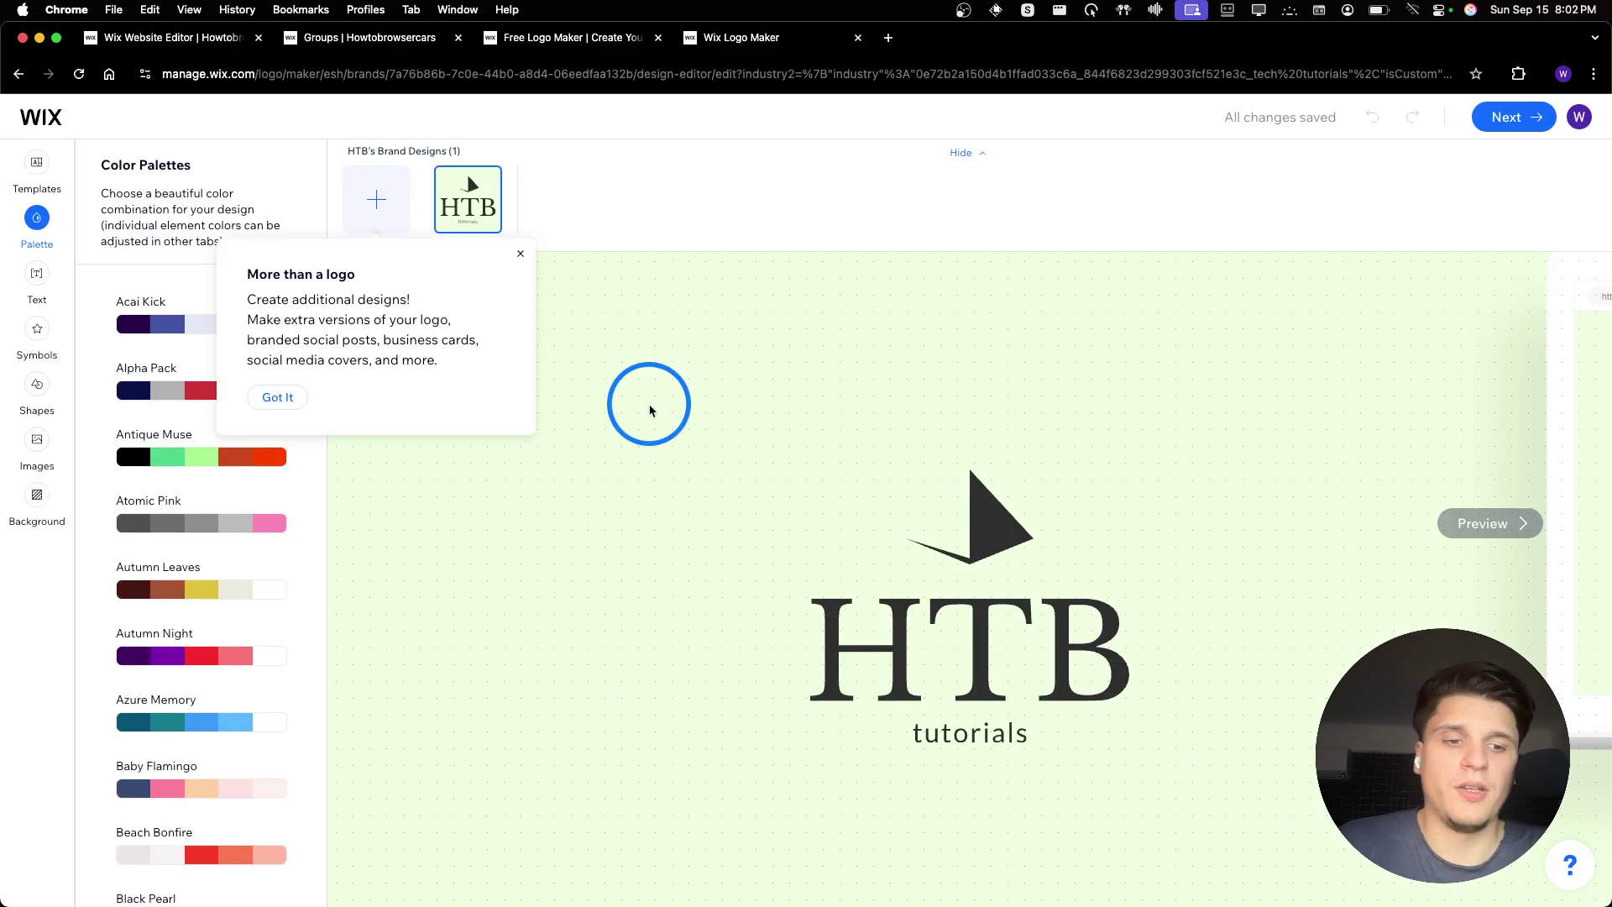
click(521, 254)
click(1009, 526)
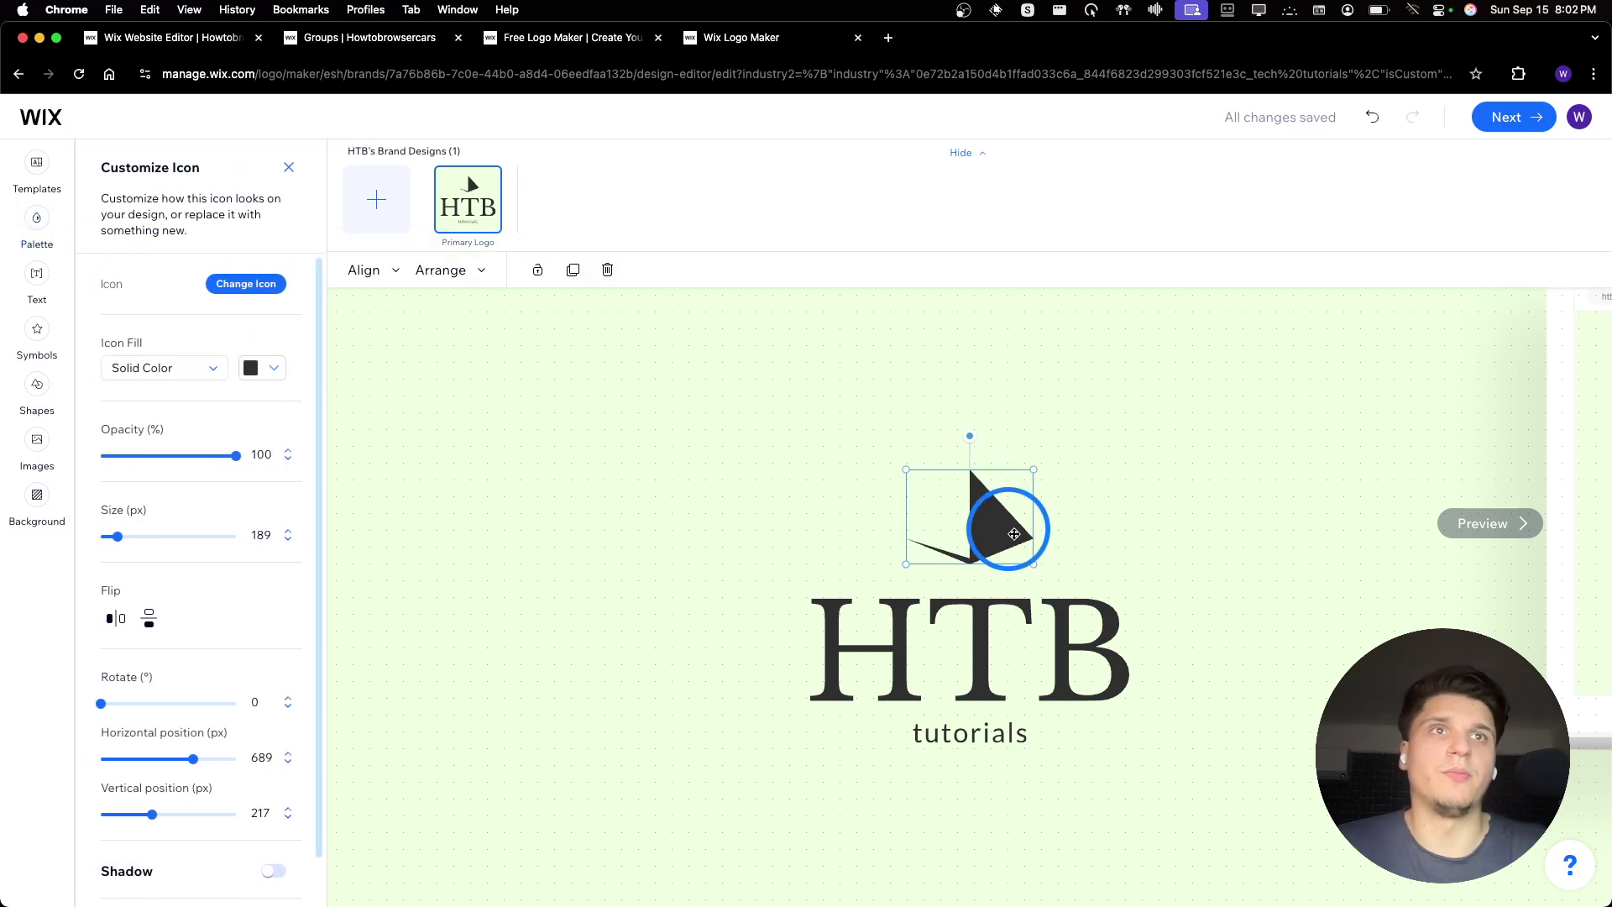
key(Delete)
click(949, 722)
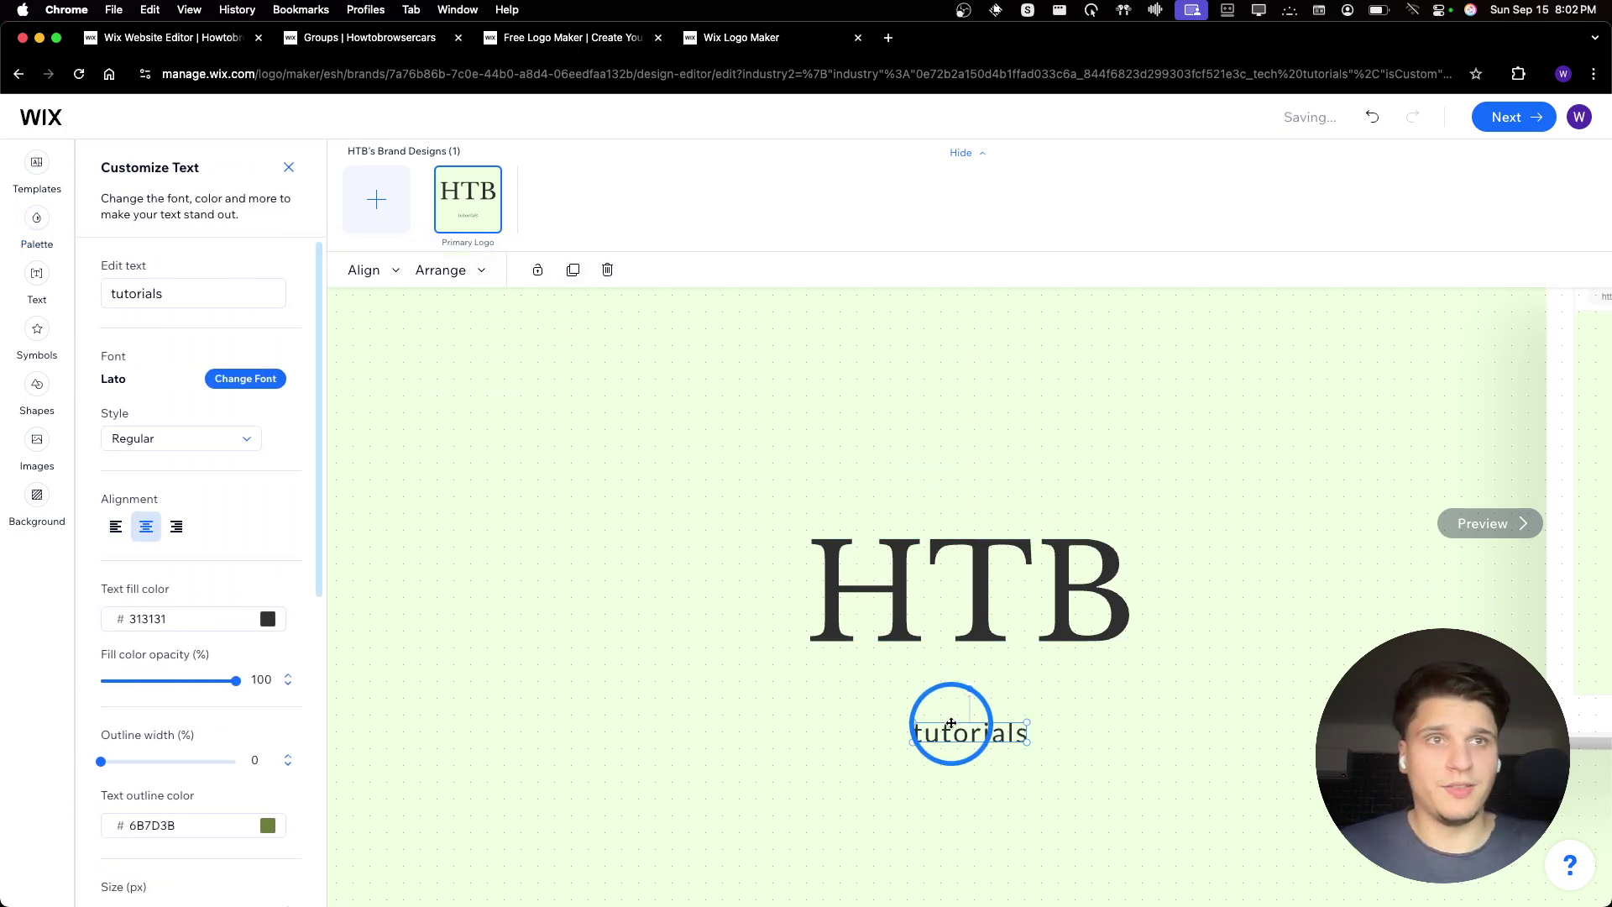
key(Delete)
click(964, 605)
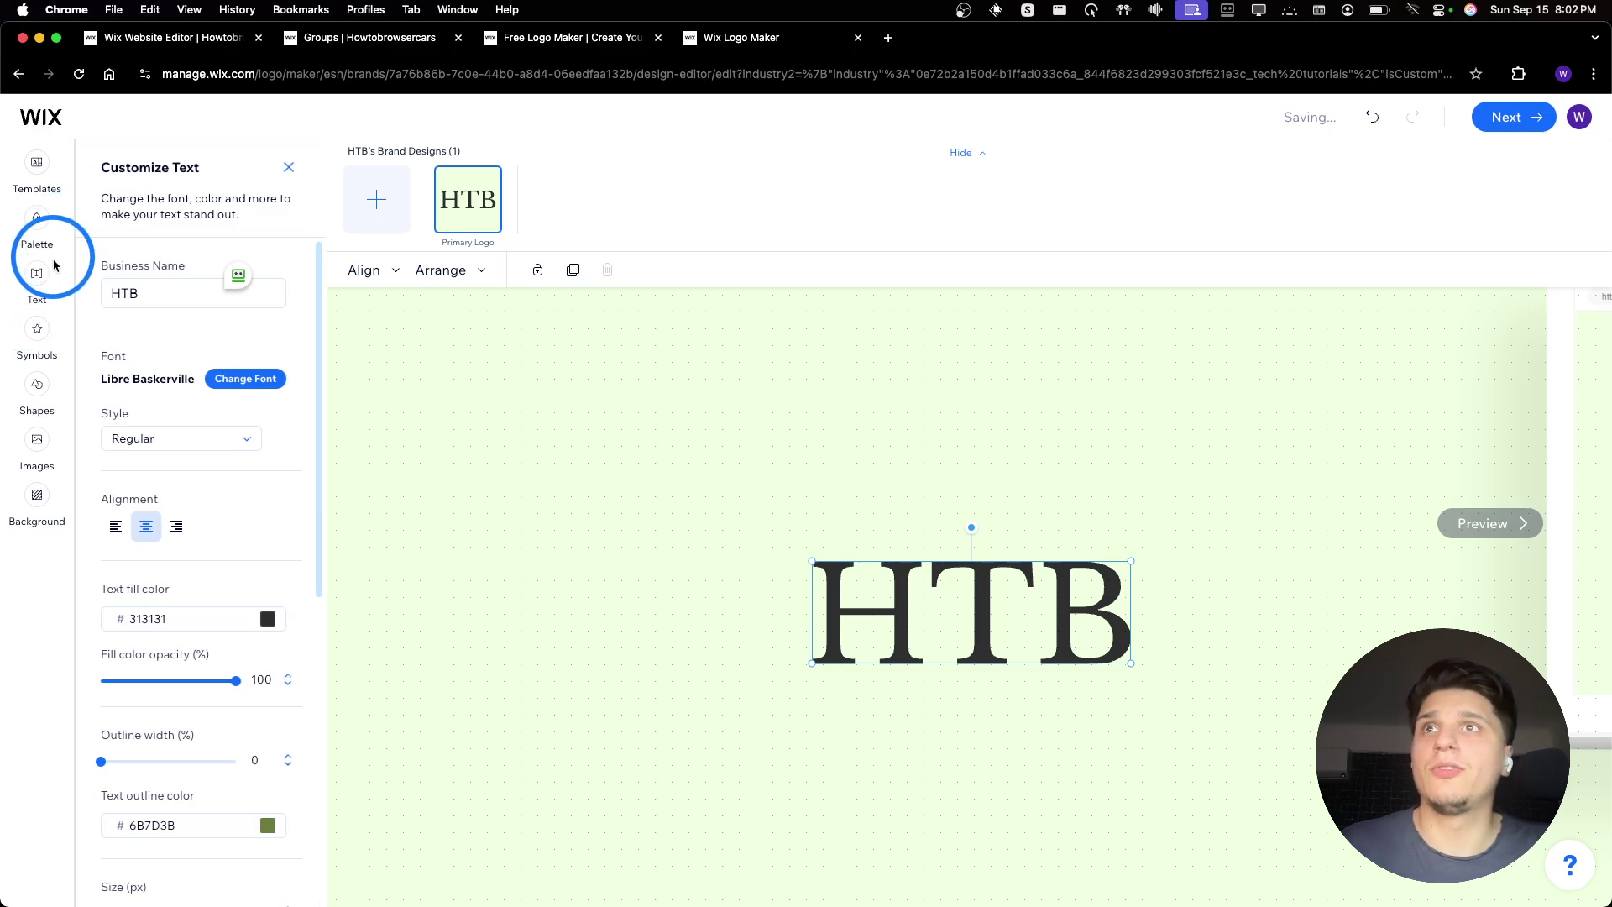
Try dragging a filled circle and a rectangle from Shapes onto the logo
click(37, 281)
click(37, 384)
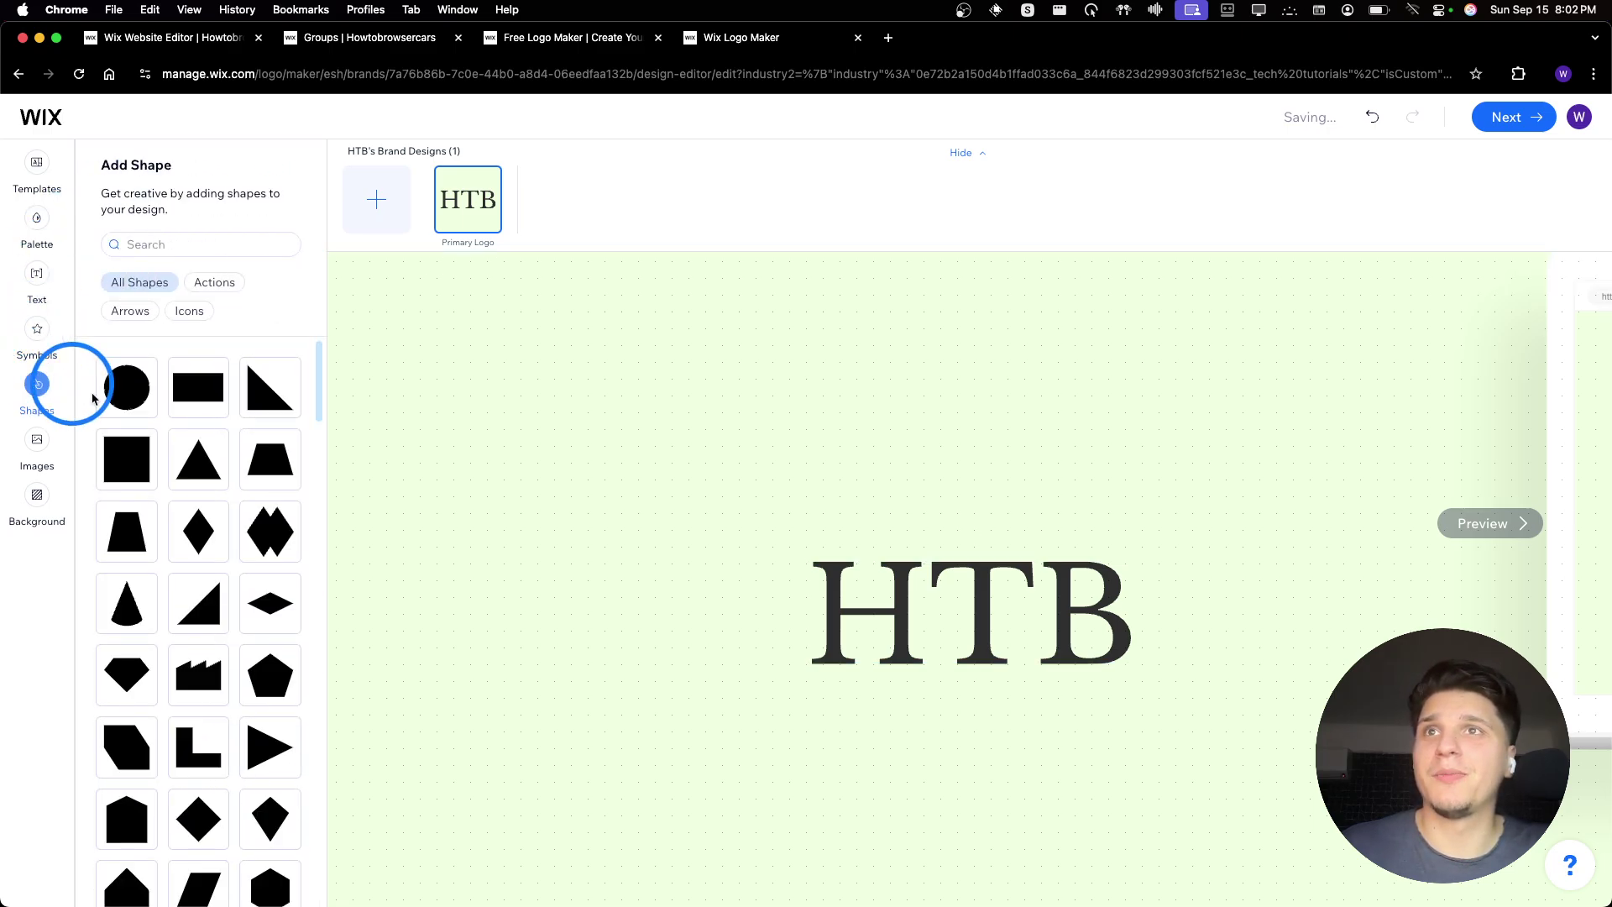
drag(126, 387, 923, 530)
drag(198, 387, 803, 587)
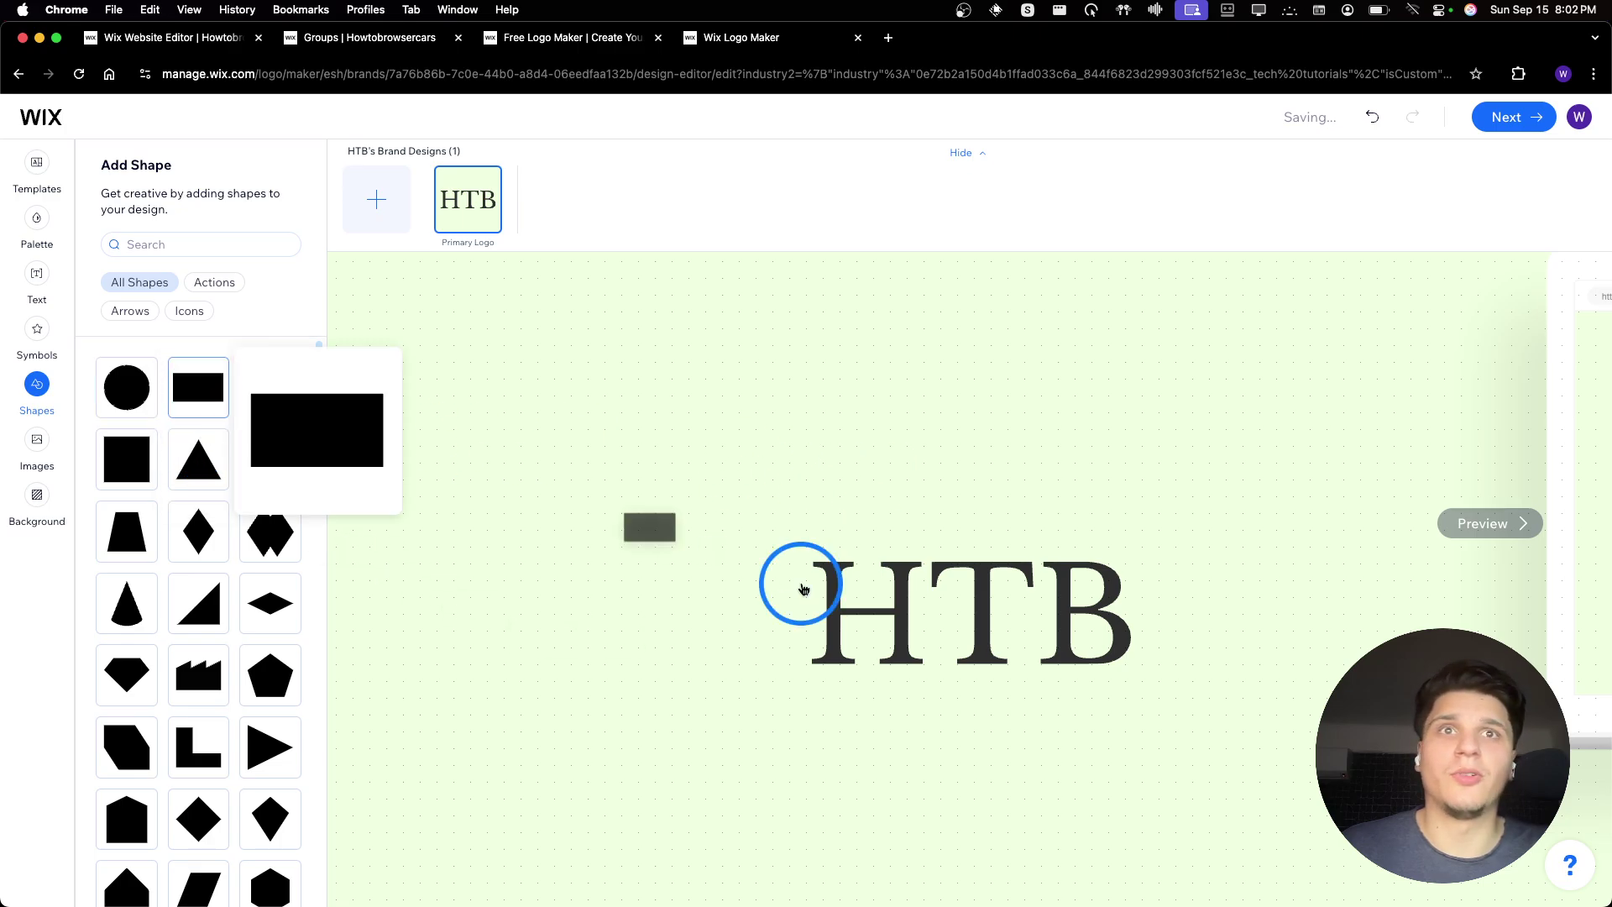
scroll(223, 672, down, 10)
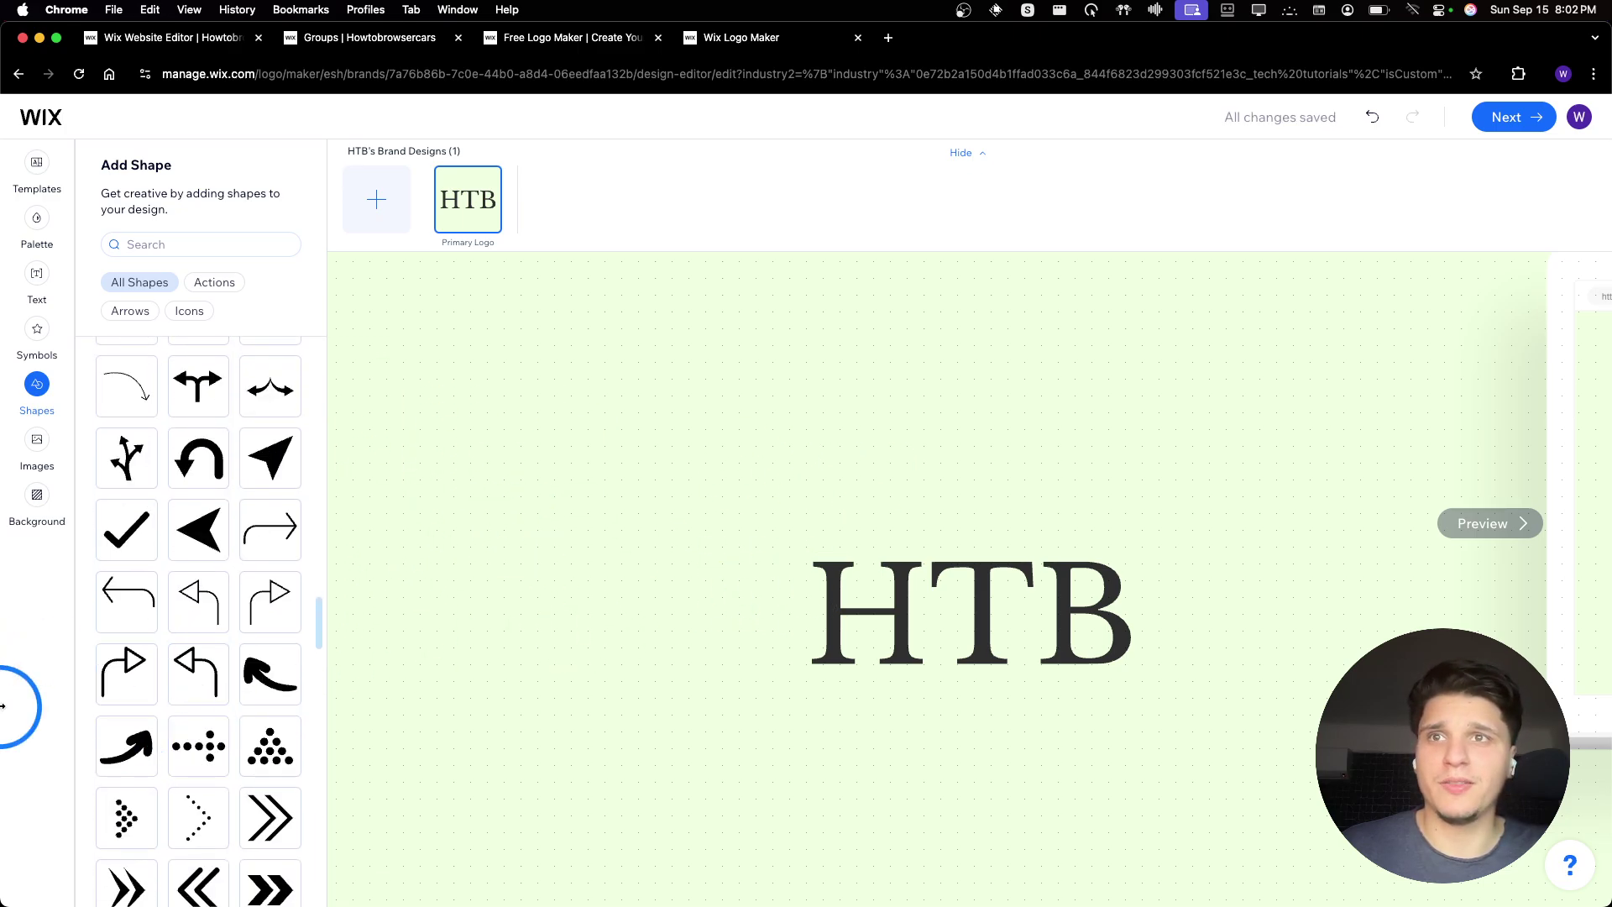
drag(126, 666, 331, 529)
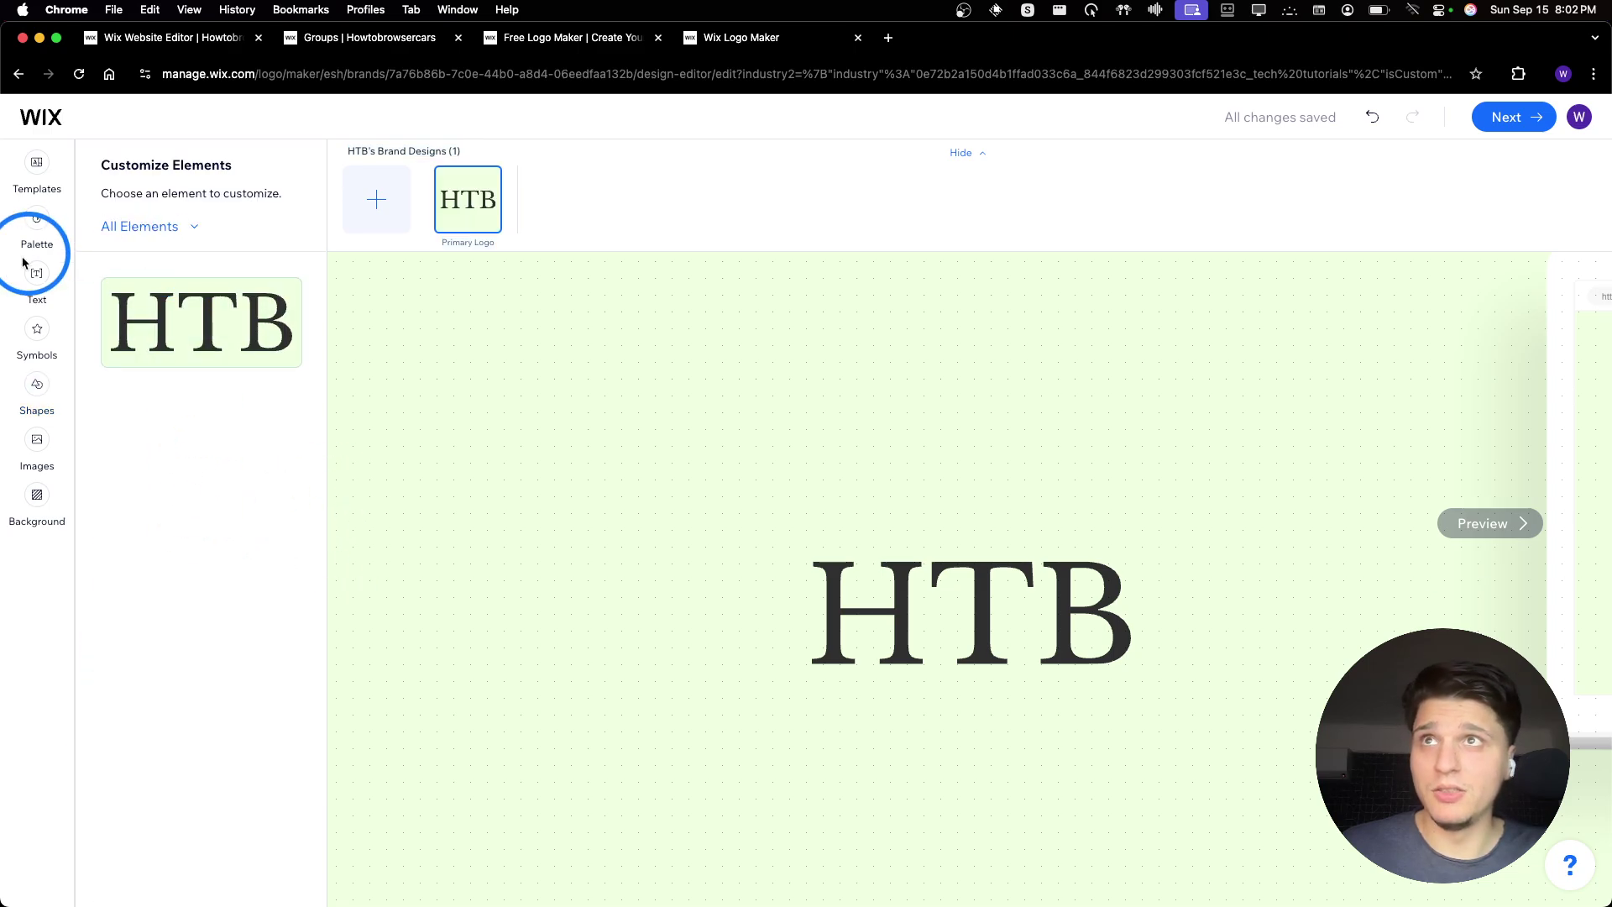
Filter the shapes to Icons and start a shape search for 'circle'
click(37, 328)
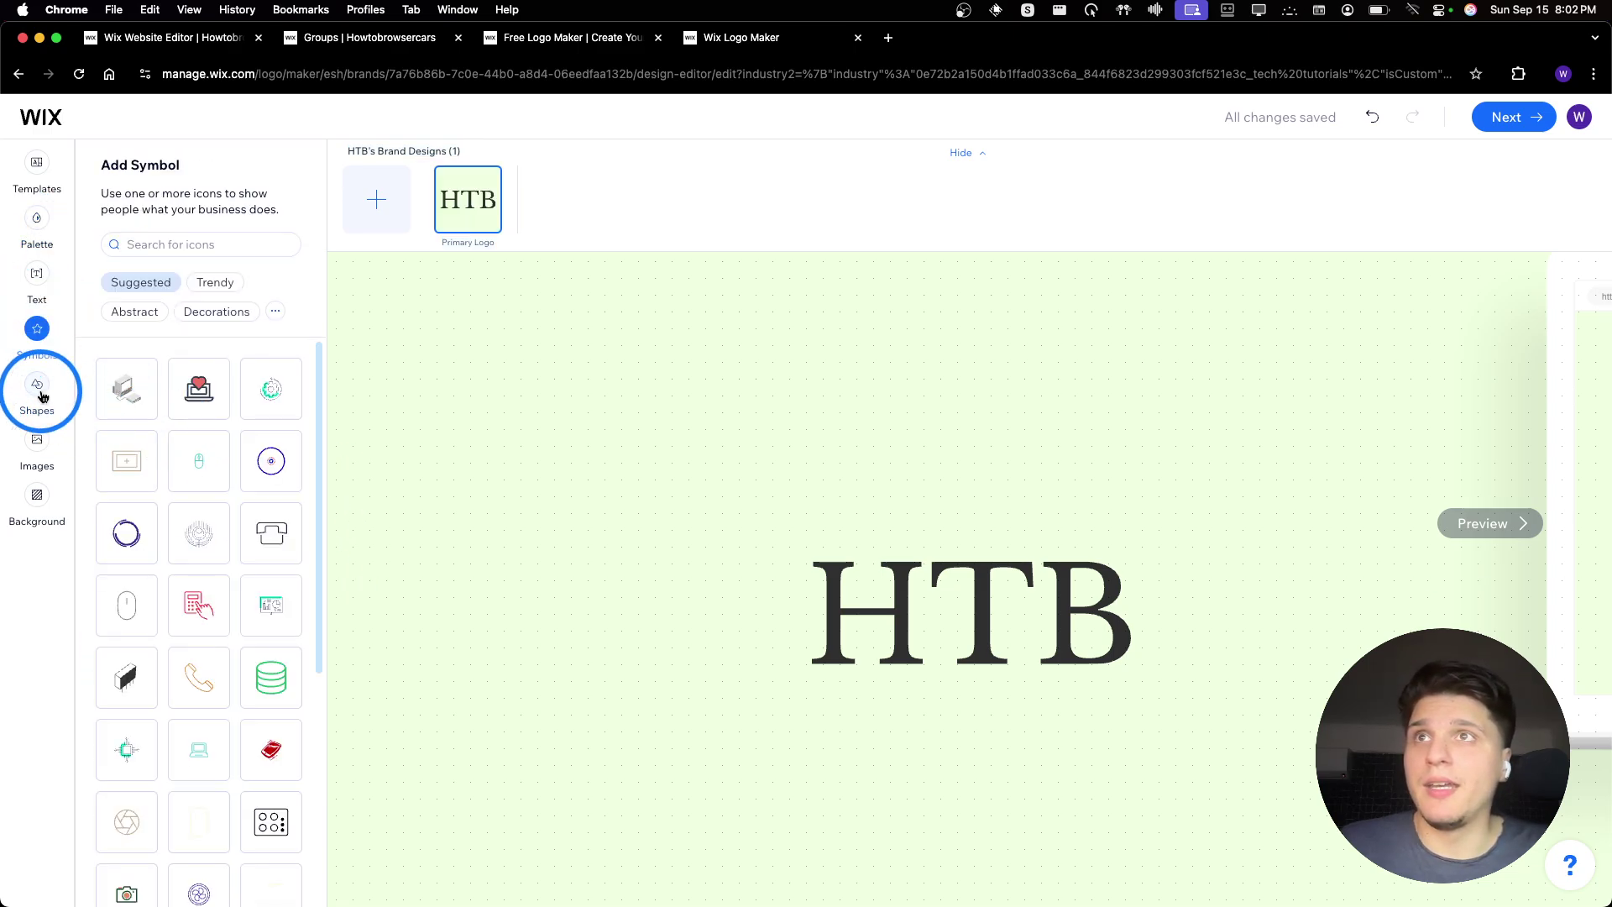
click(37, 391)
scroll(166, 384, down, 5)
click(173, 327)
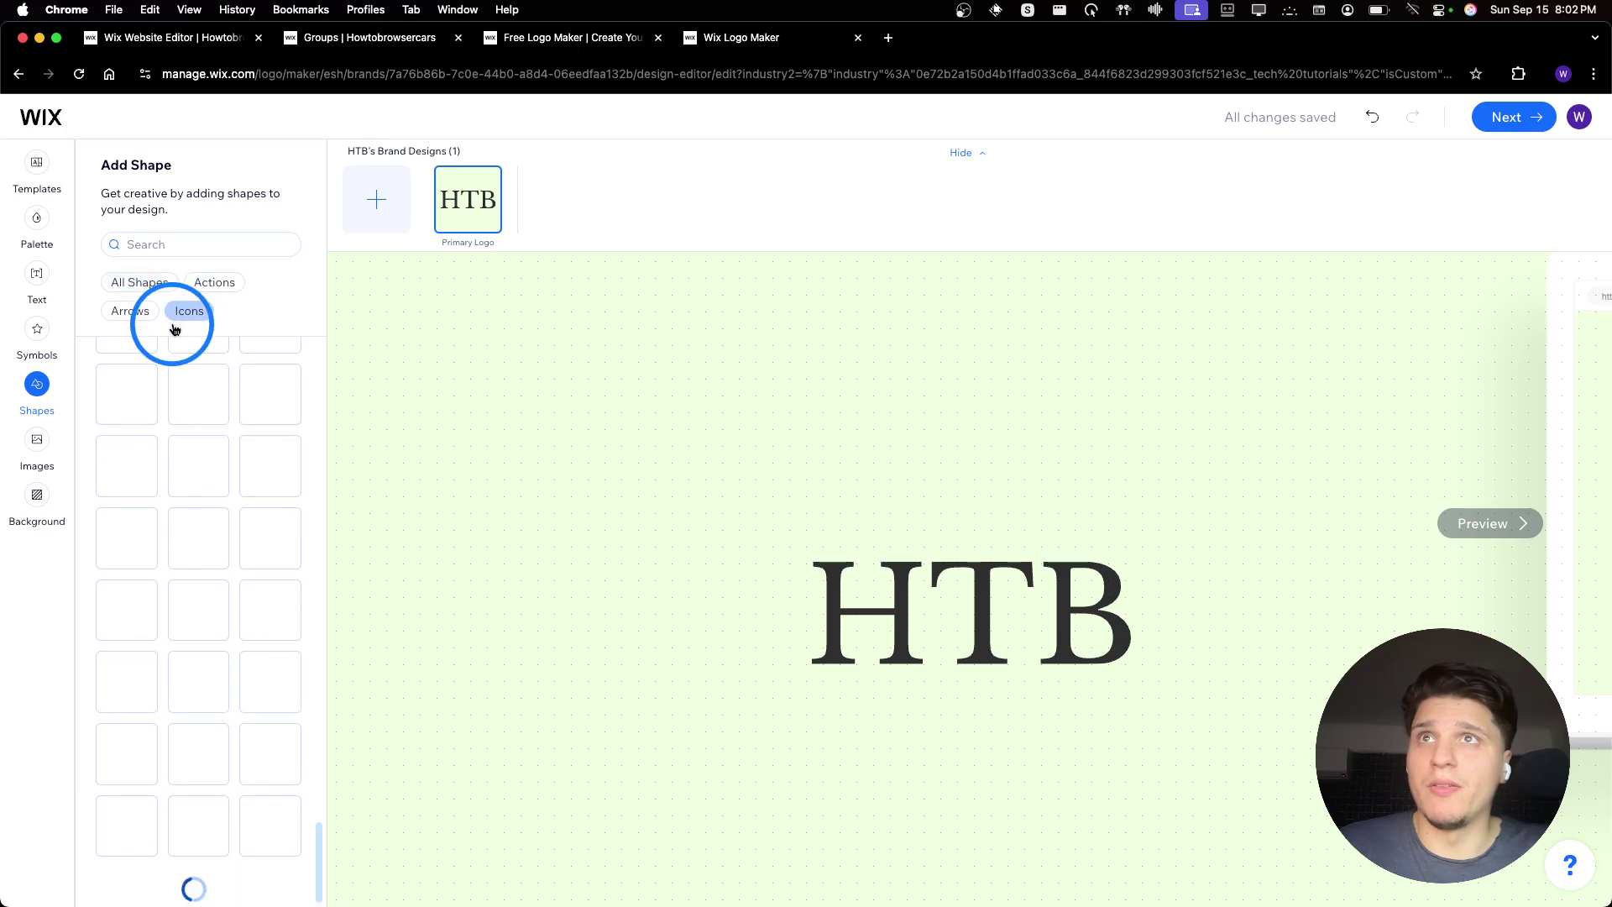
scroll(171, 420, down, 10)
scroll(187, 473, up, 10)
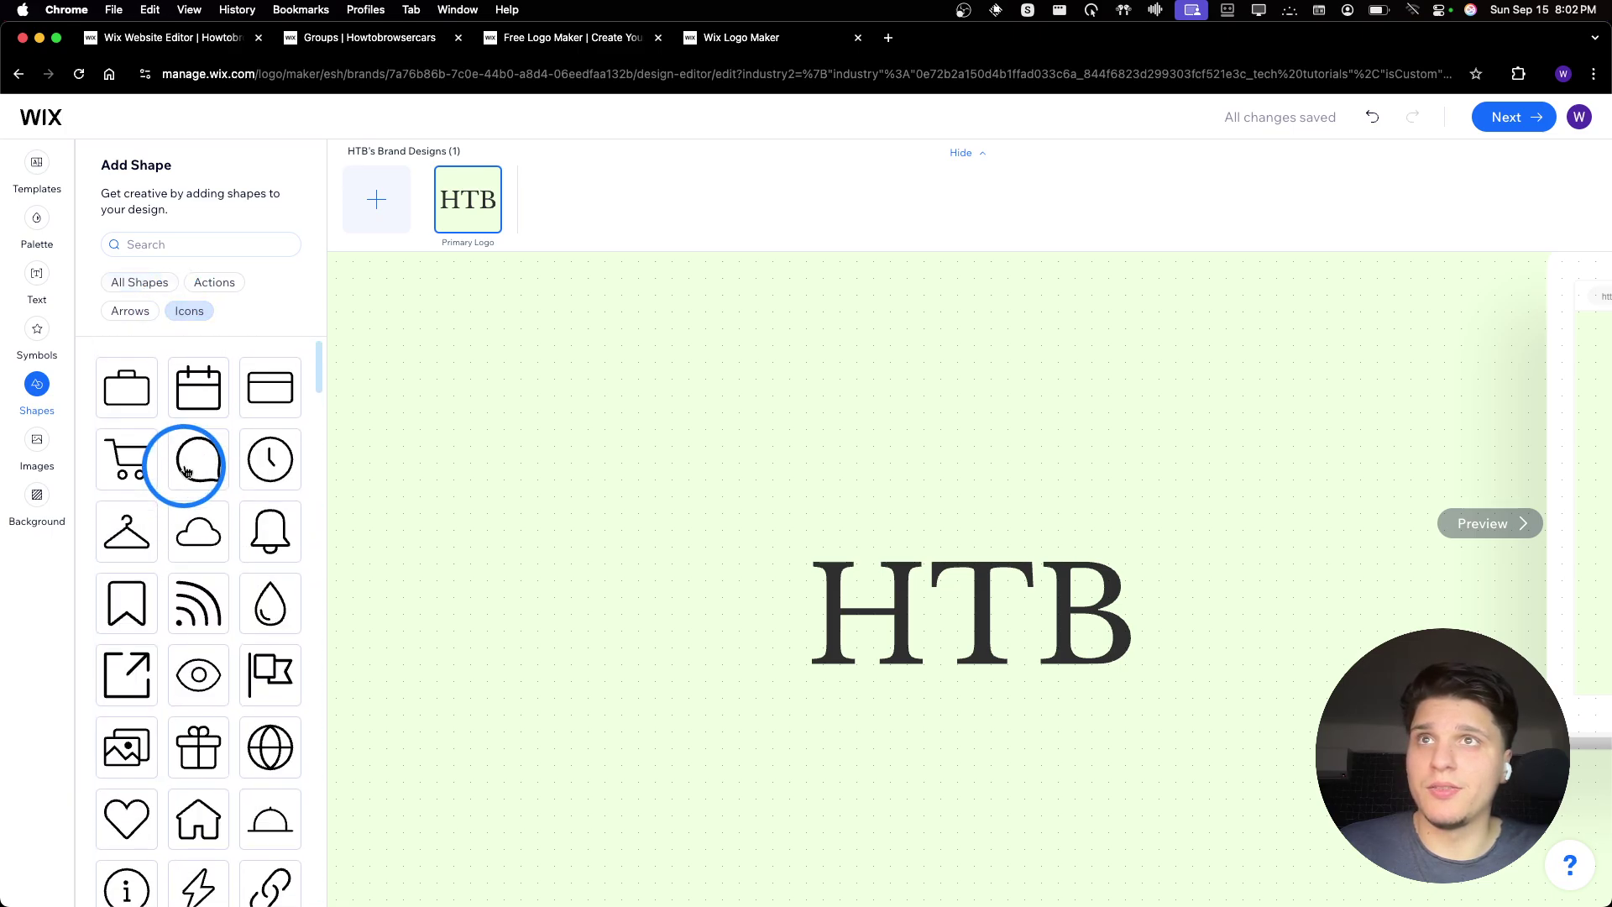
click(199, 245)
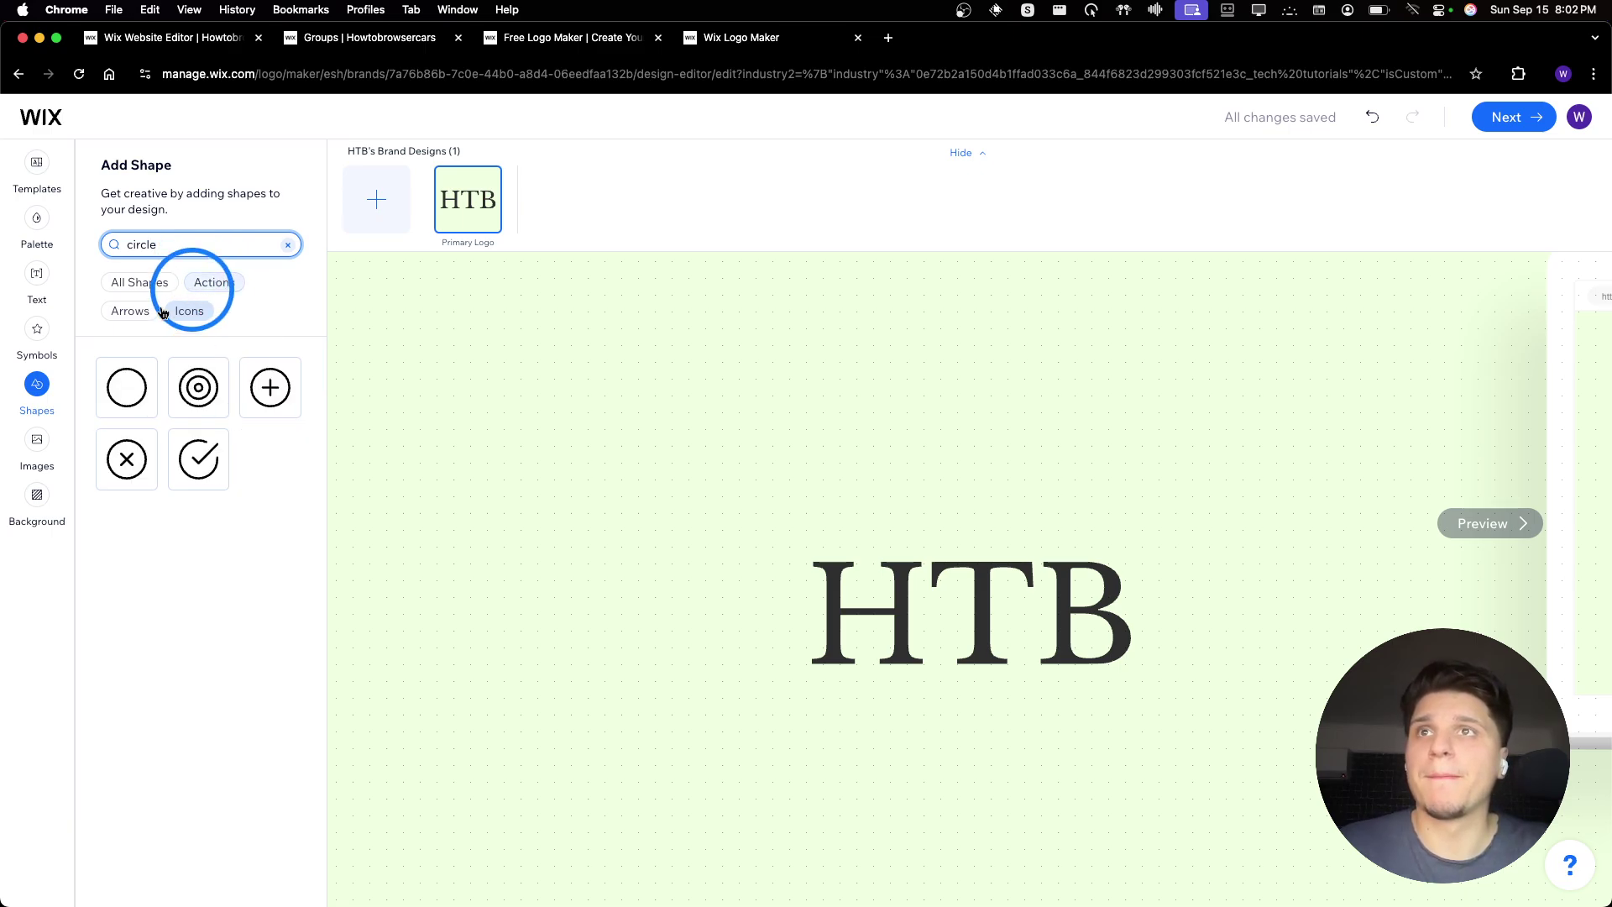
Add the circle outline and resize it into a 560 px ring centred over HTB
click(126, 384)
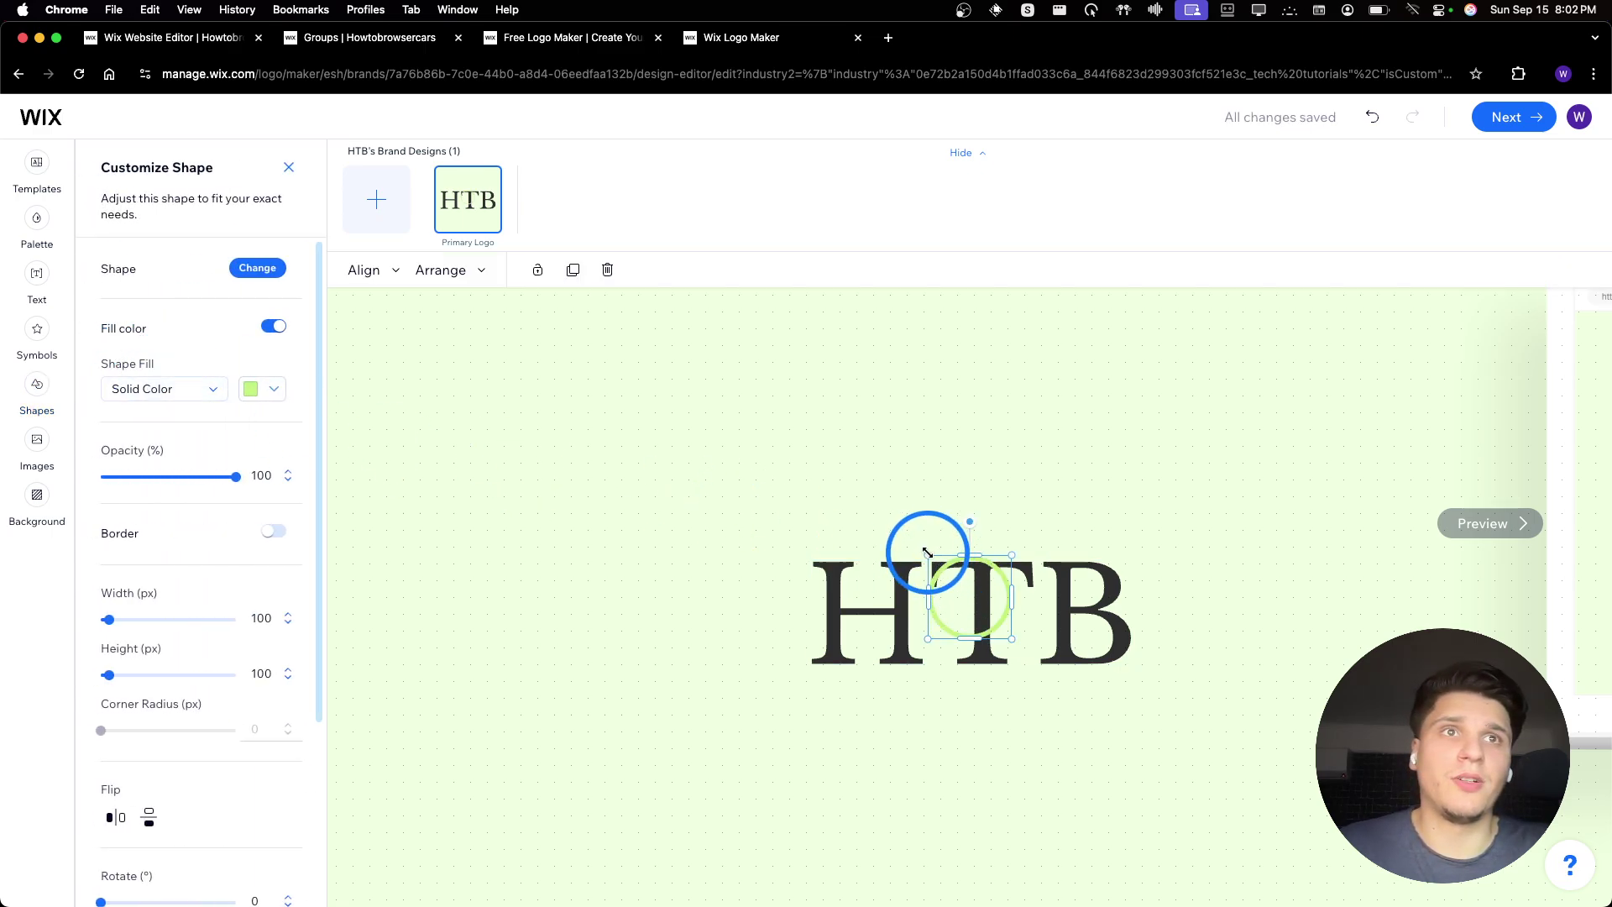
drag(928, 556, 669, 439)
drag(823, 493, 966, 654)
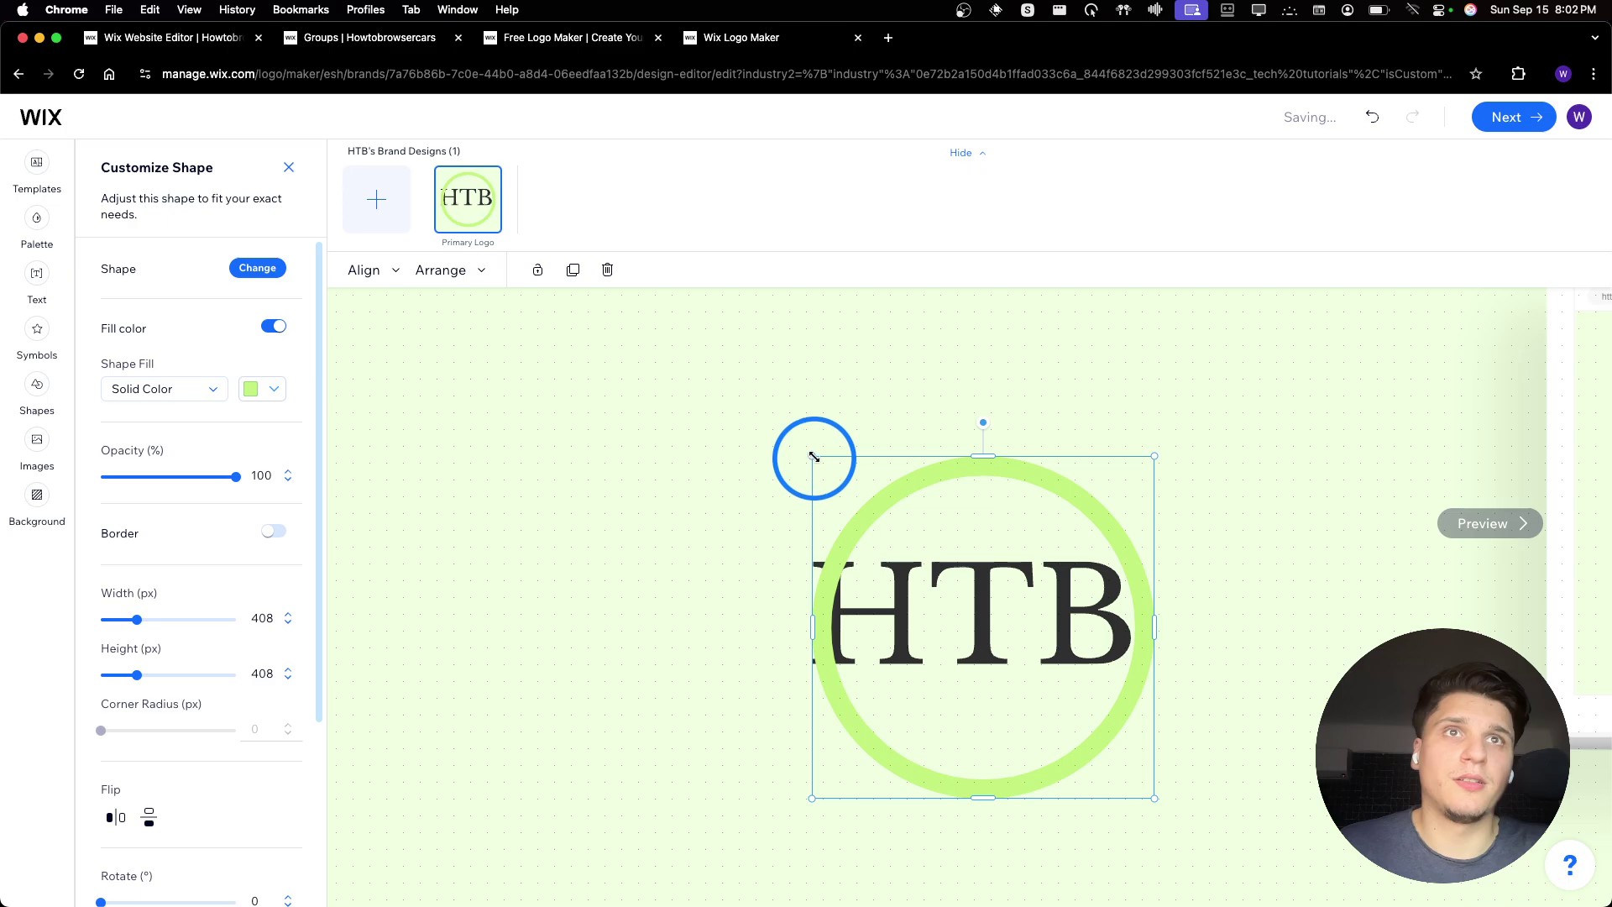
drag(814, 457, 738, 443)
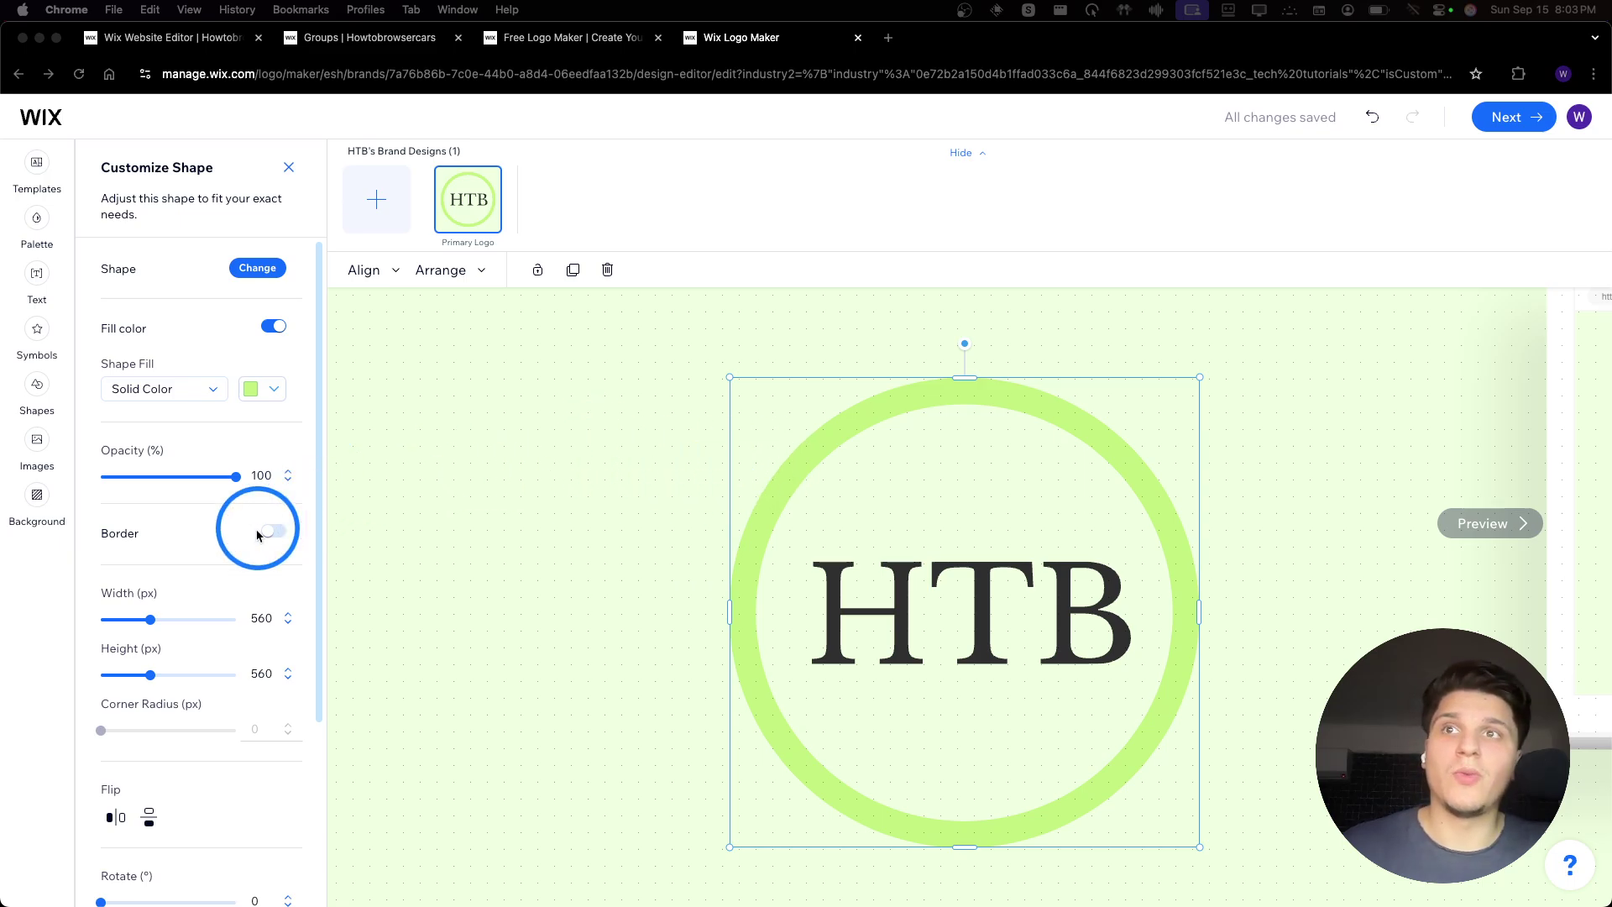
Try a dark grey colour on the ring, then switch its fill type to Pattern
click(252, 392)
click(347, 441)
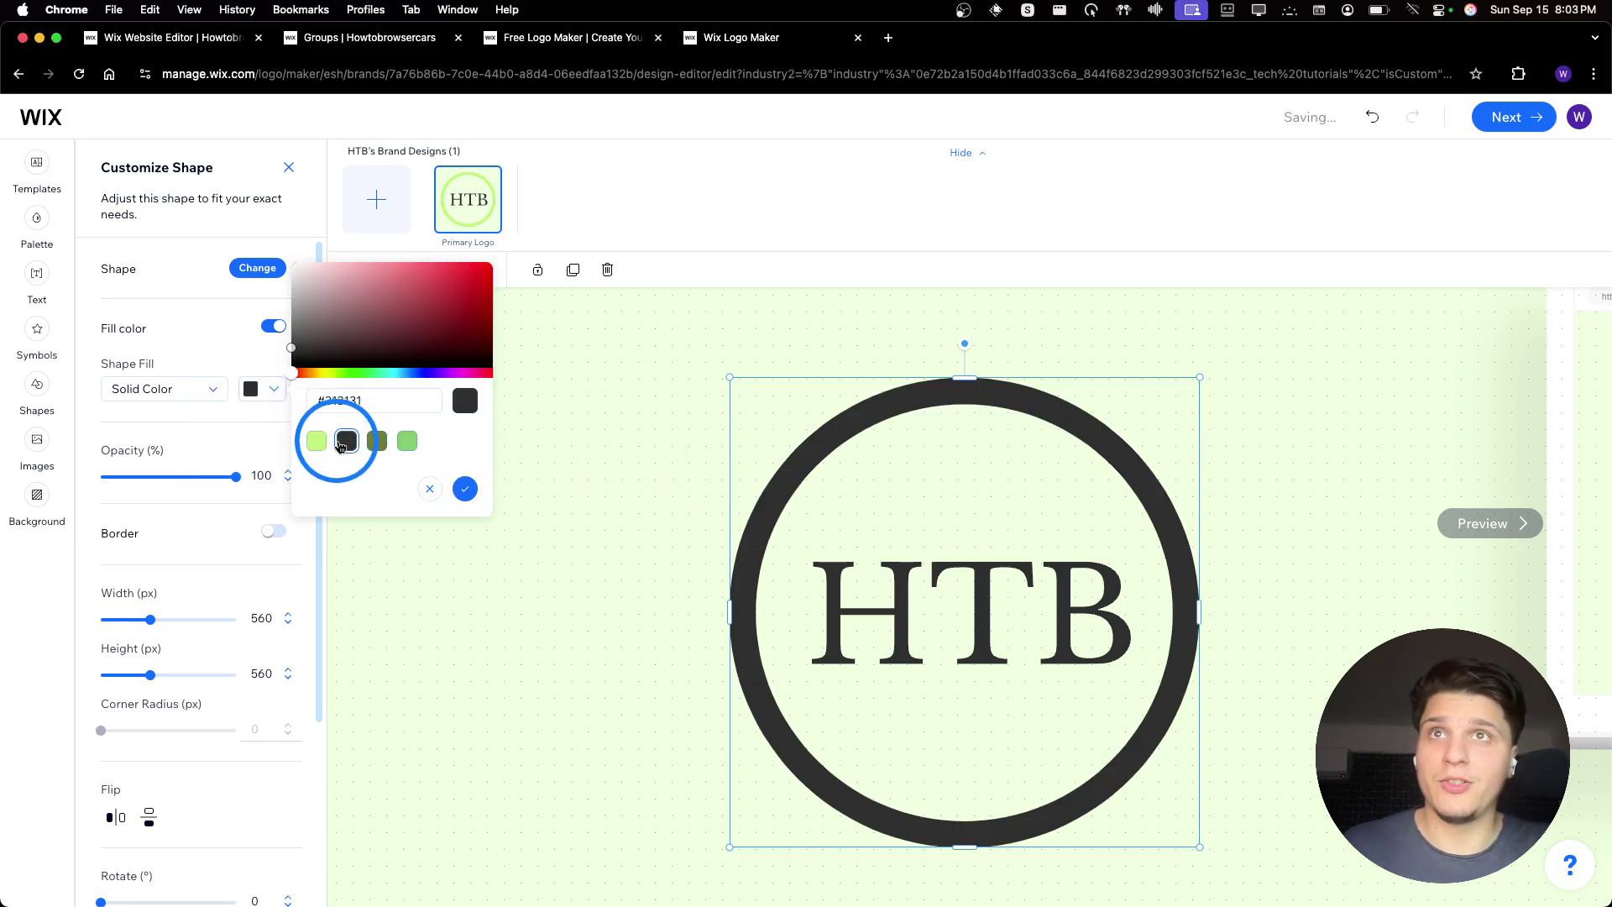
click(172, 411)
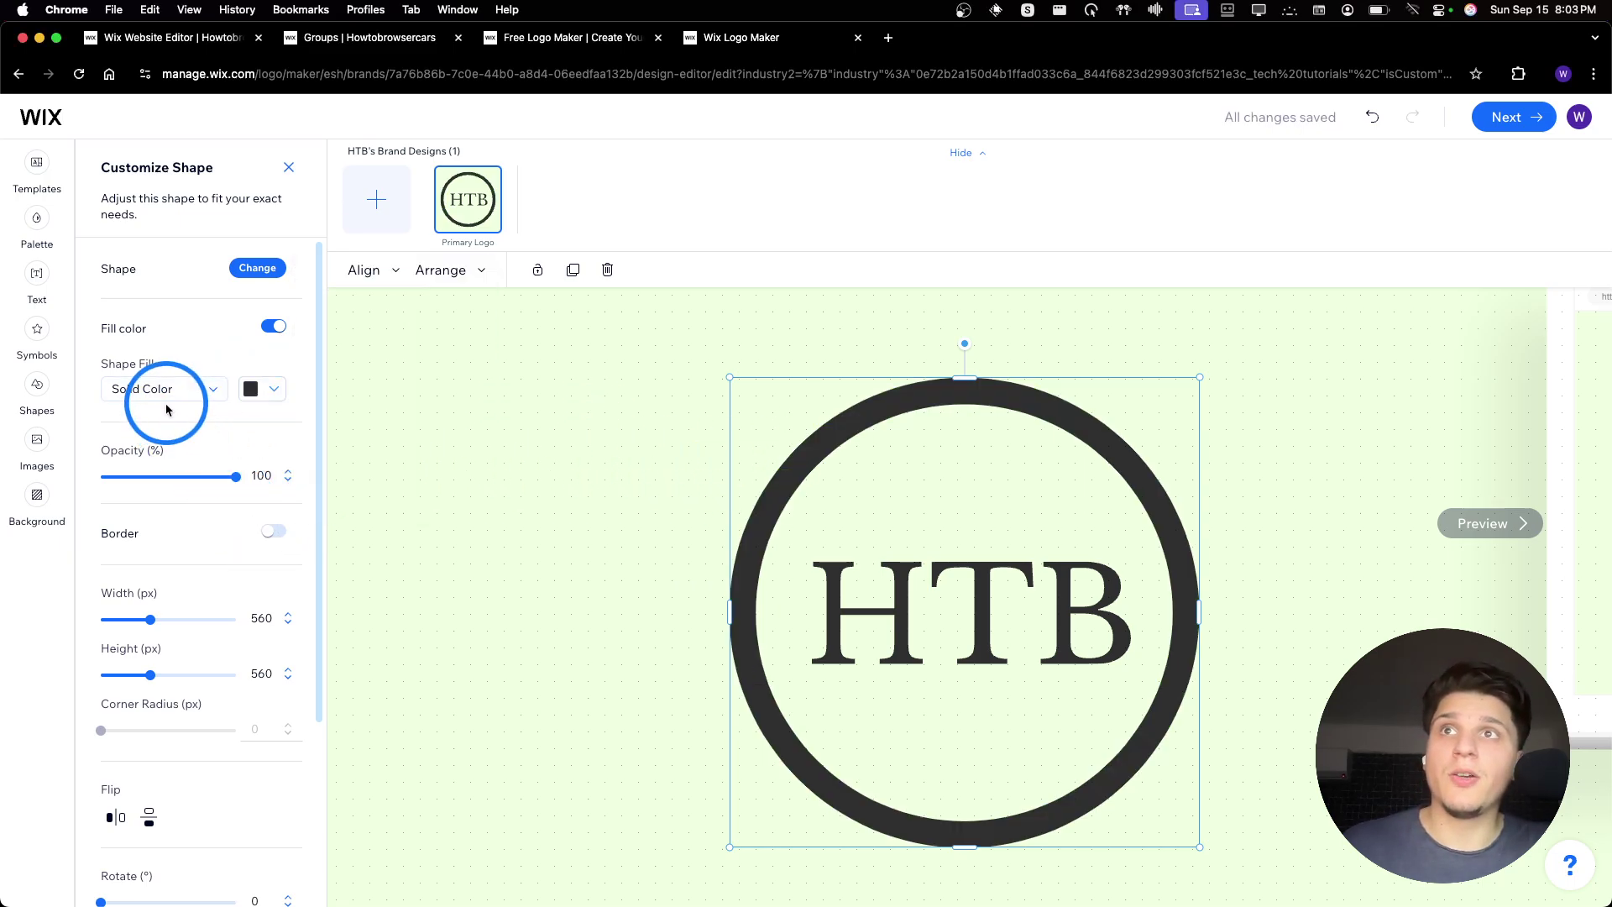
click(170, 402)
click(159, 448)
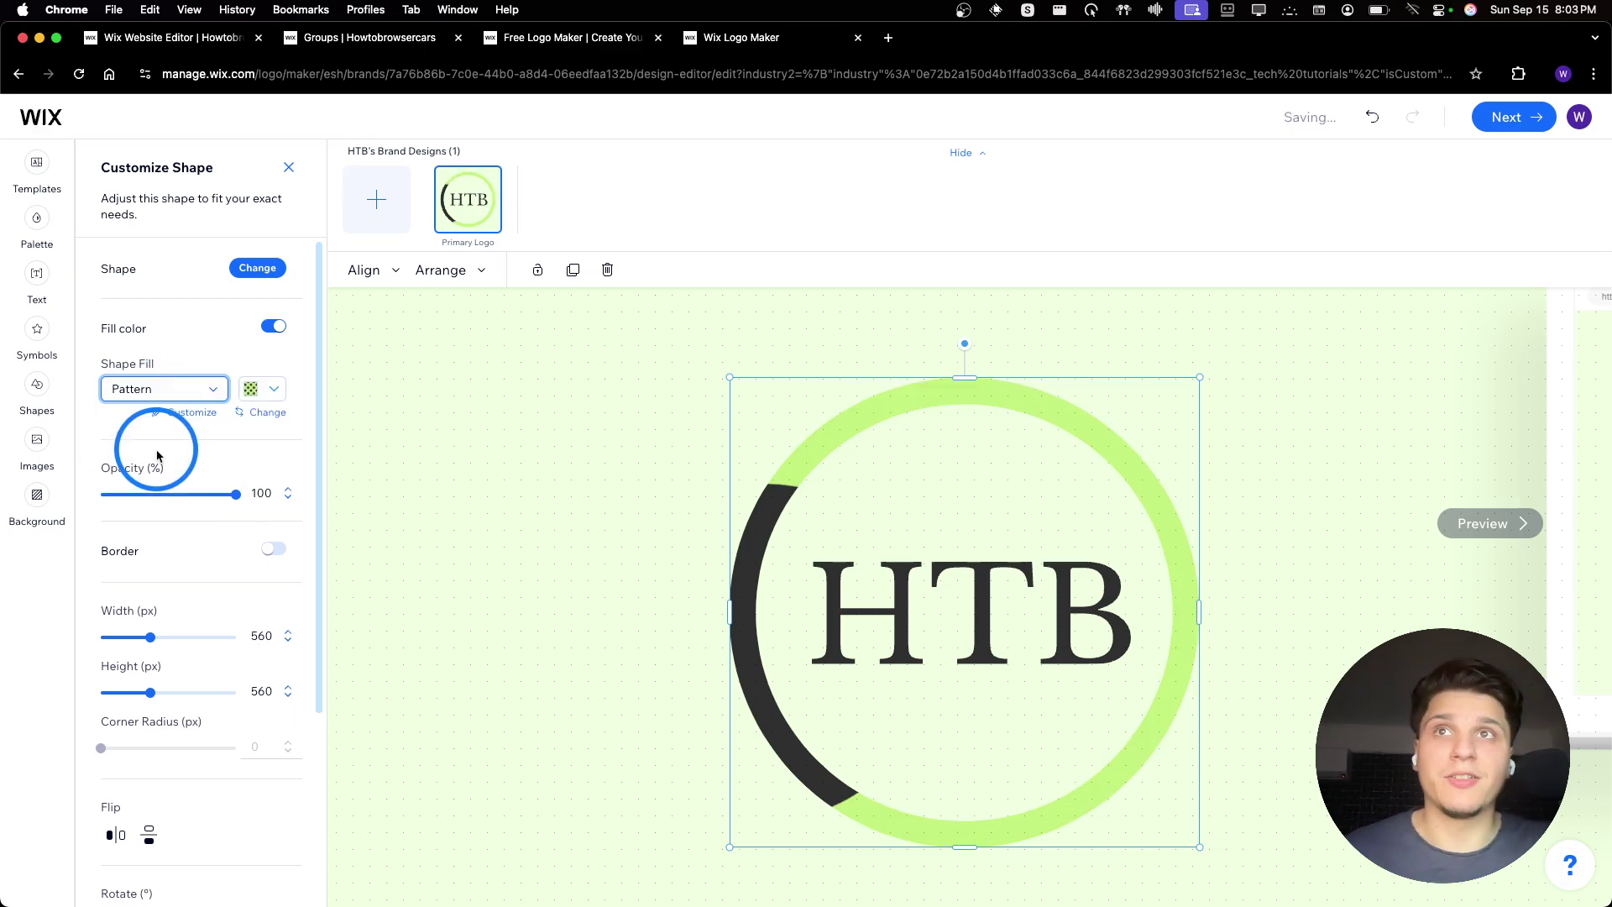
Apply the My Pattern preset to the ring and bring up Customize Pattern
click(252, 392)
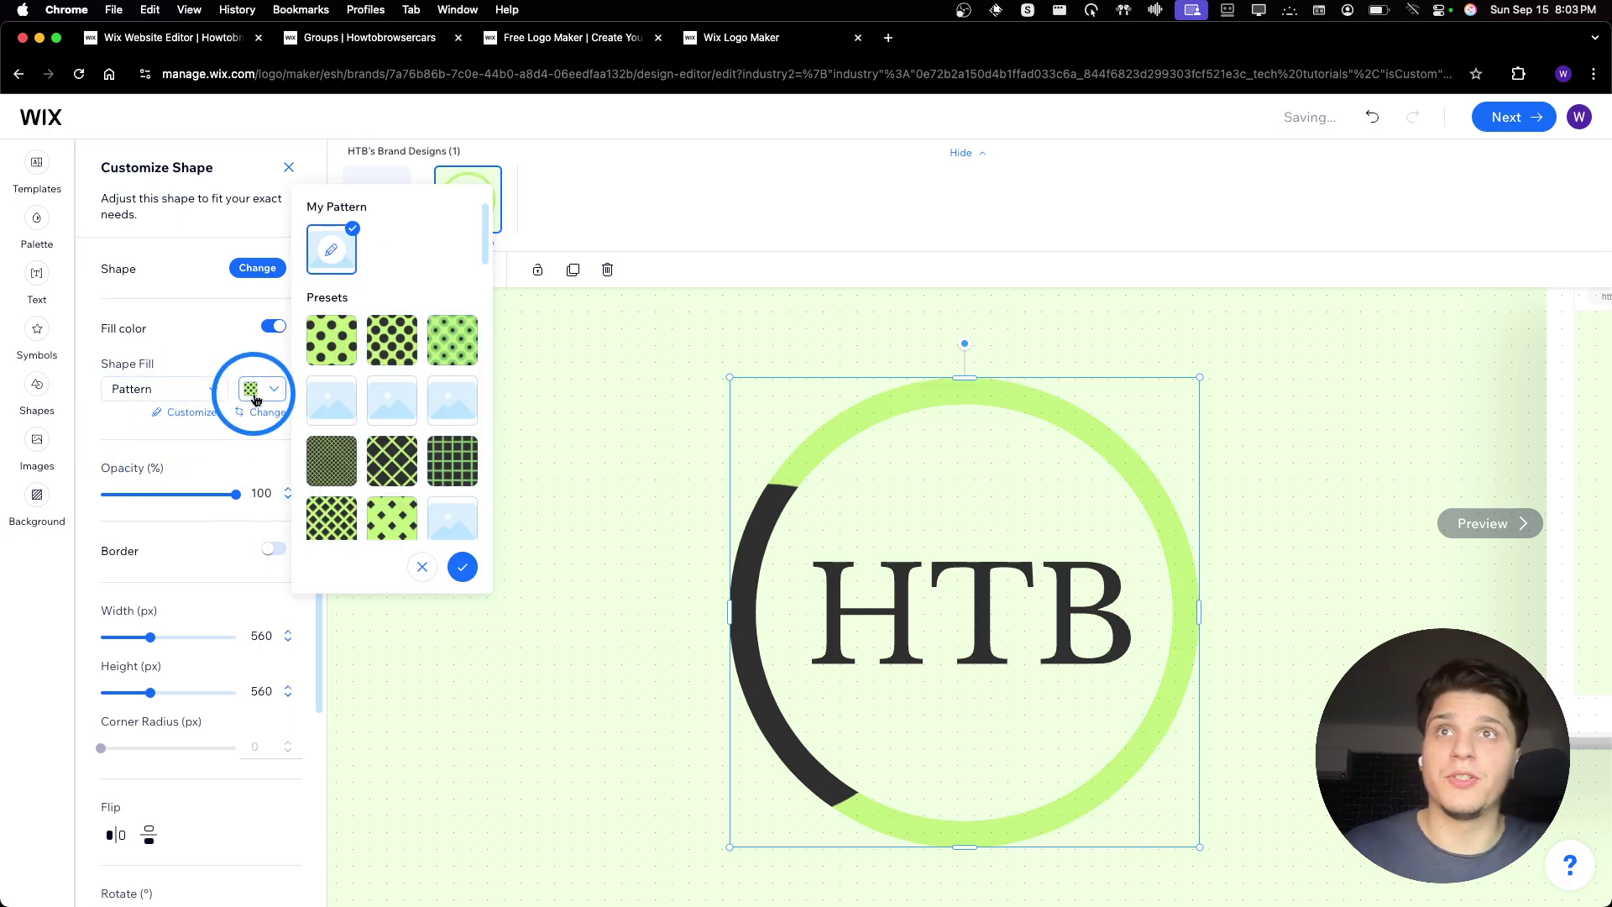
scroll(404, 445, down, 10)
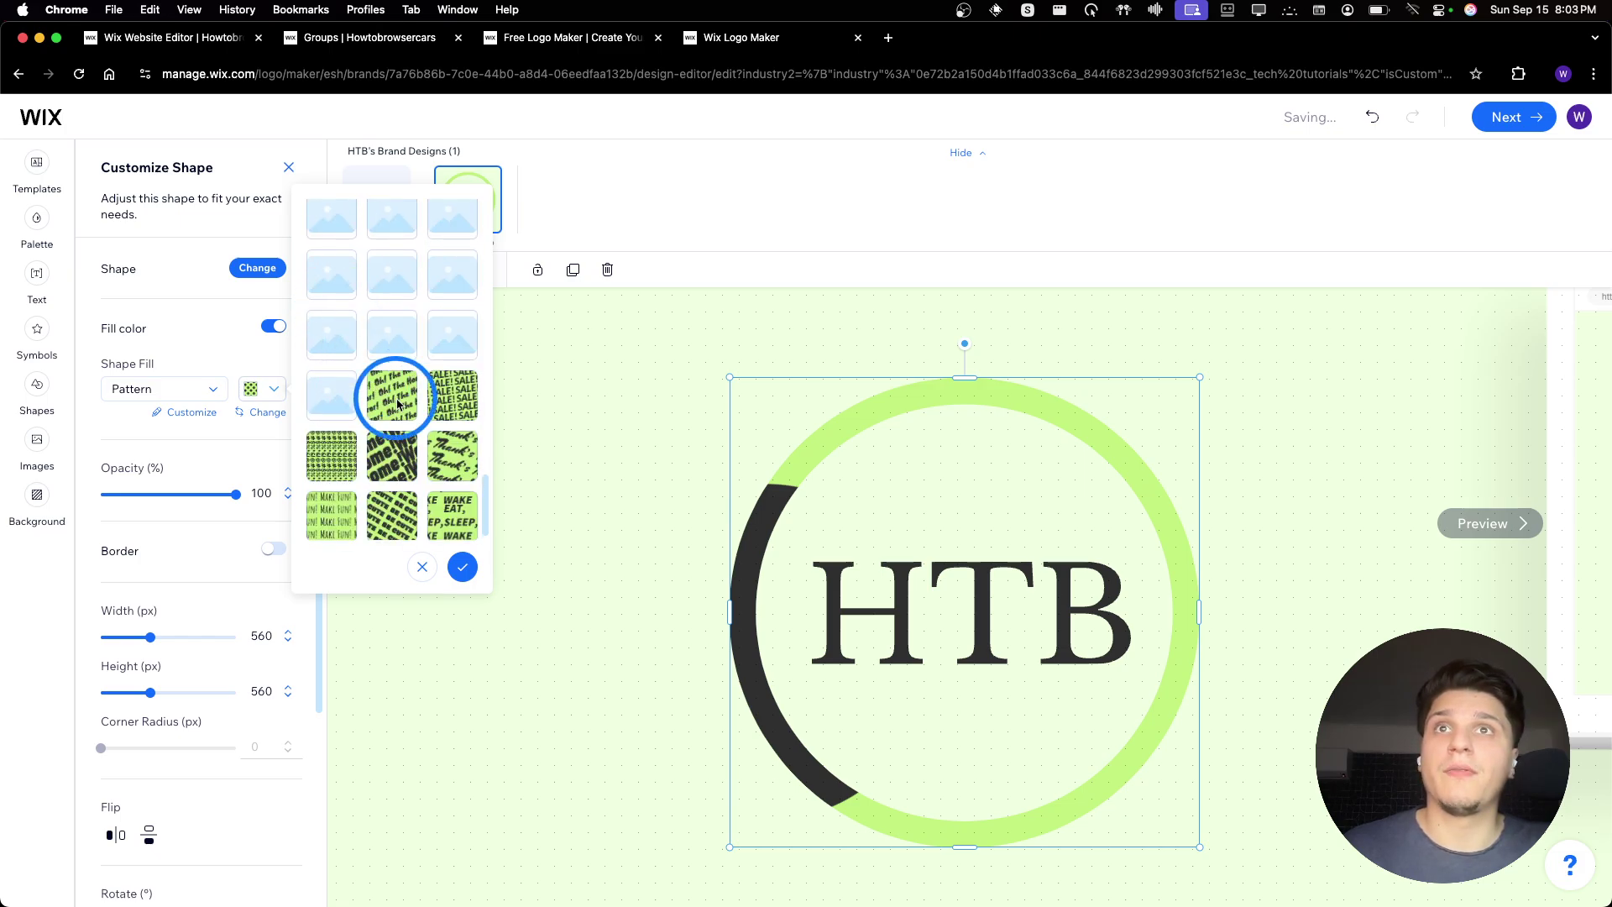
scroll(314, 495, up, 10)
click(373, 340)
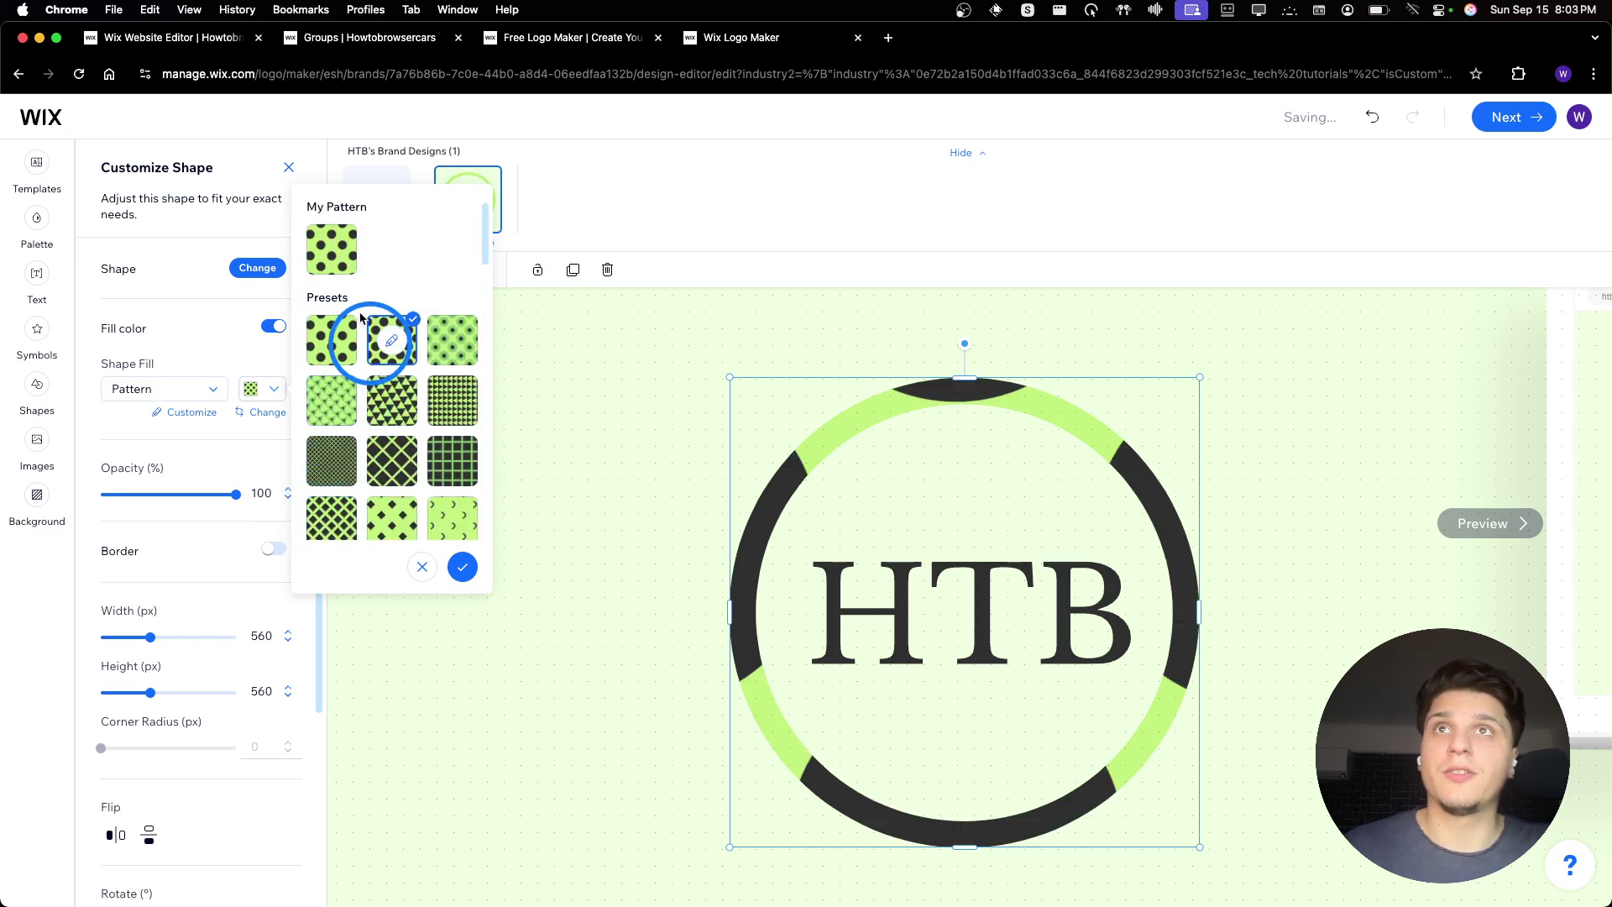
click(337, 253)
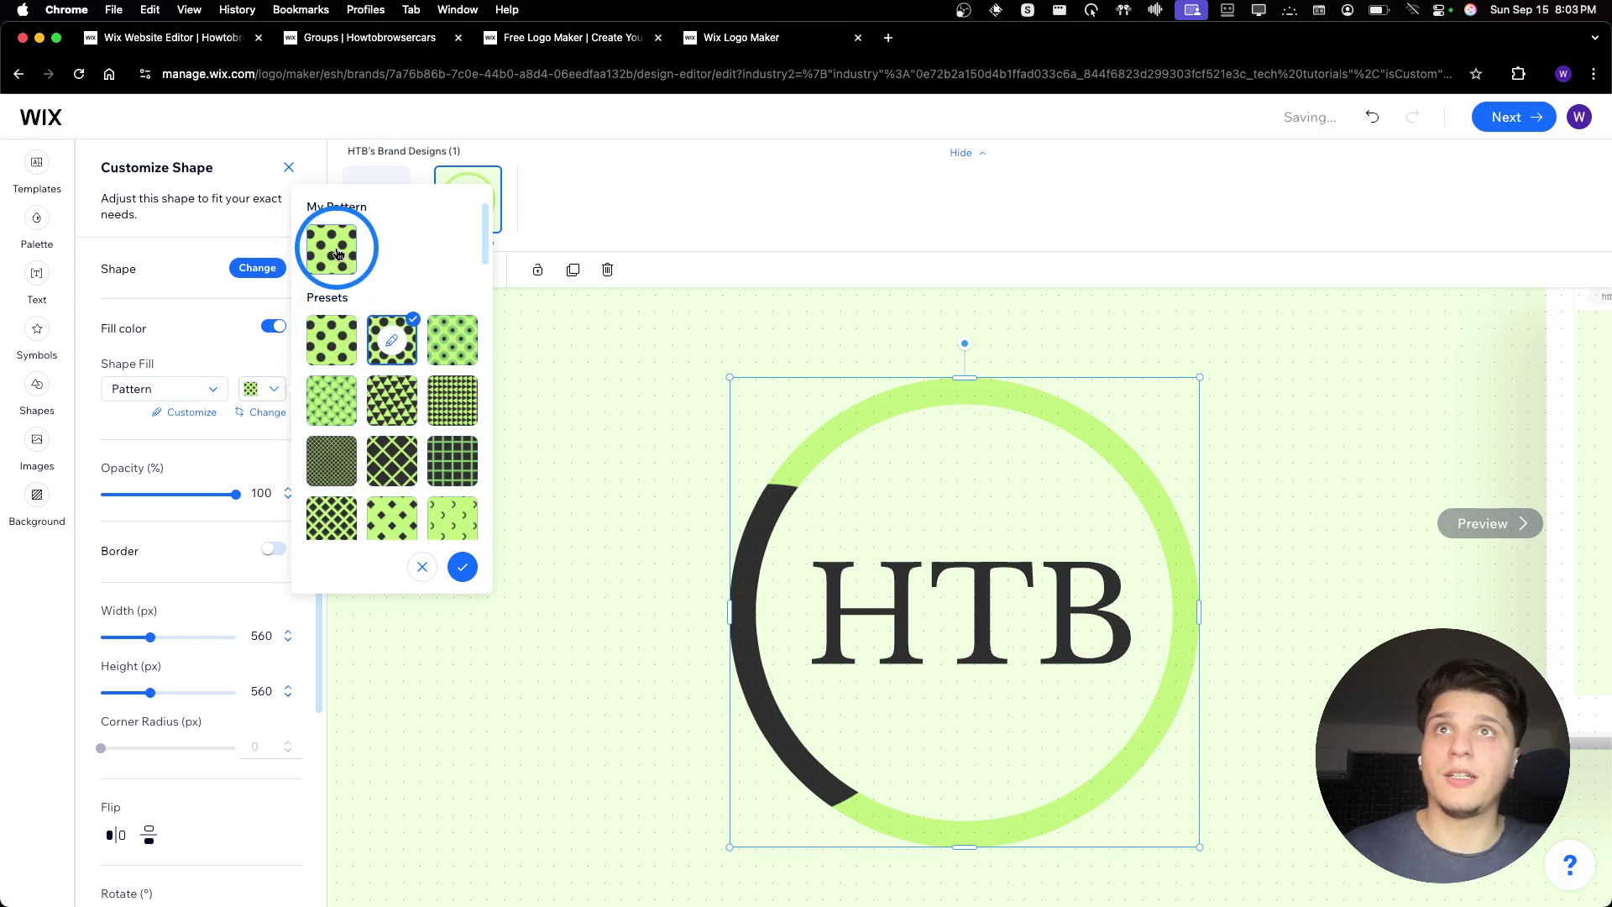
click(389, 341)
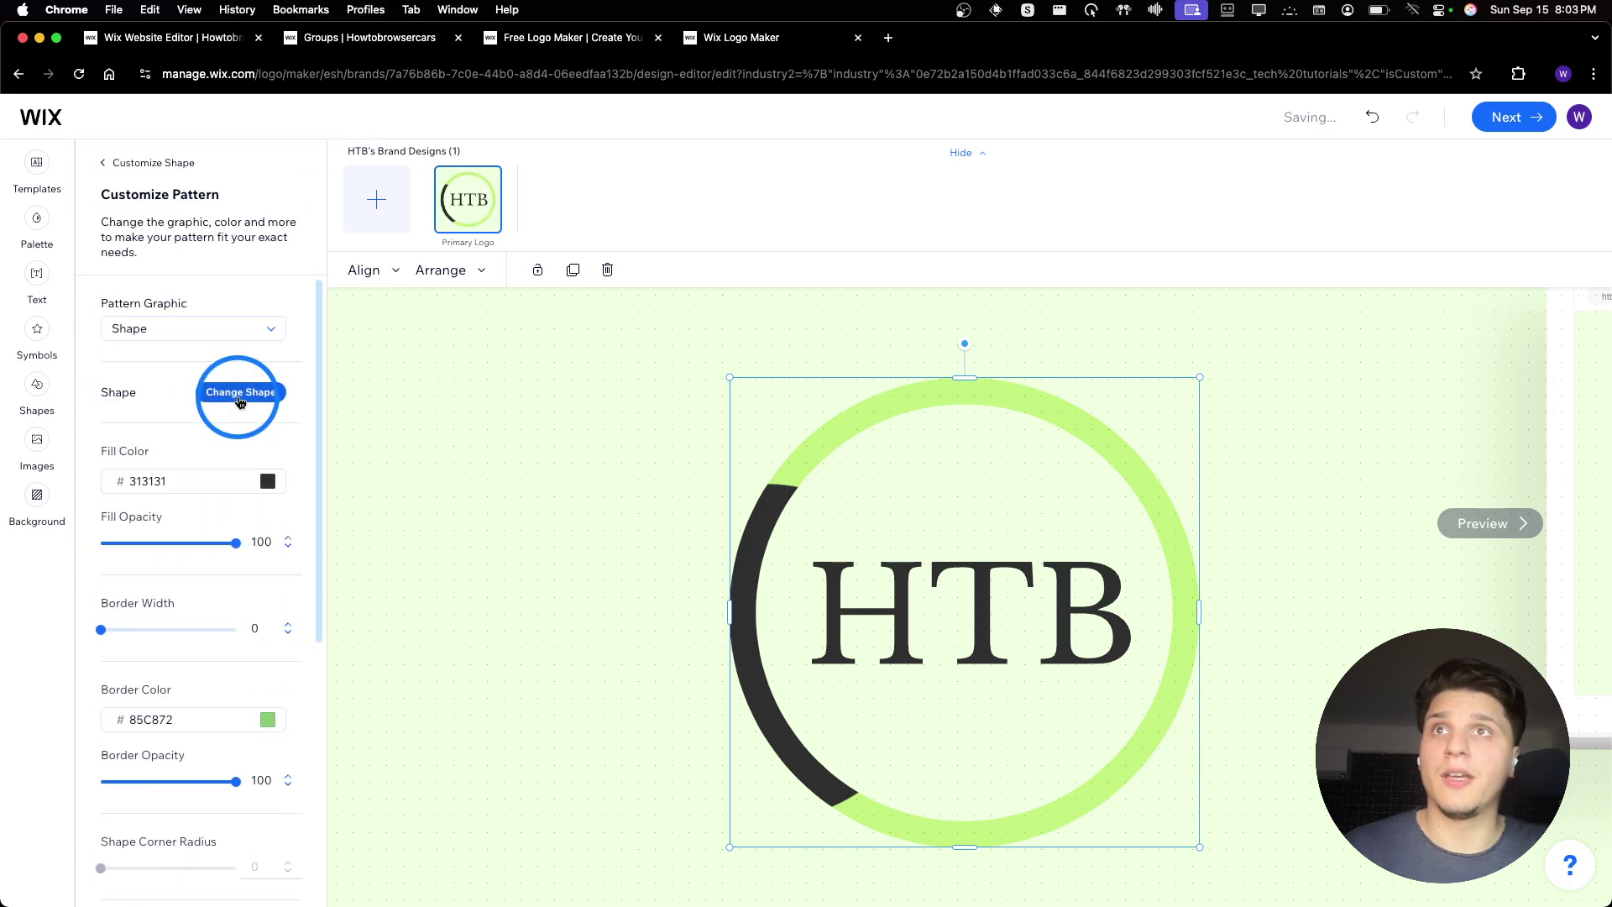
Set the pattern shape to the outlined circle and review its colour choices
click(240, 402)
click(198, 414)
click(120, 418)
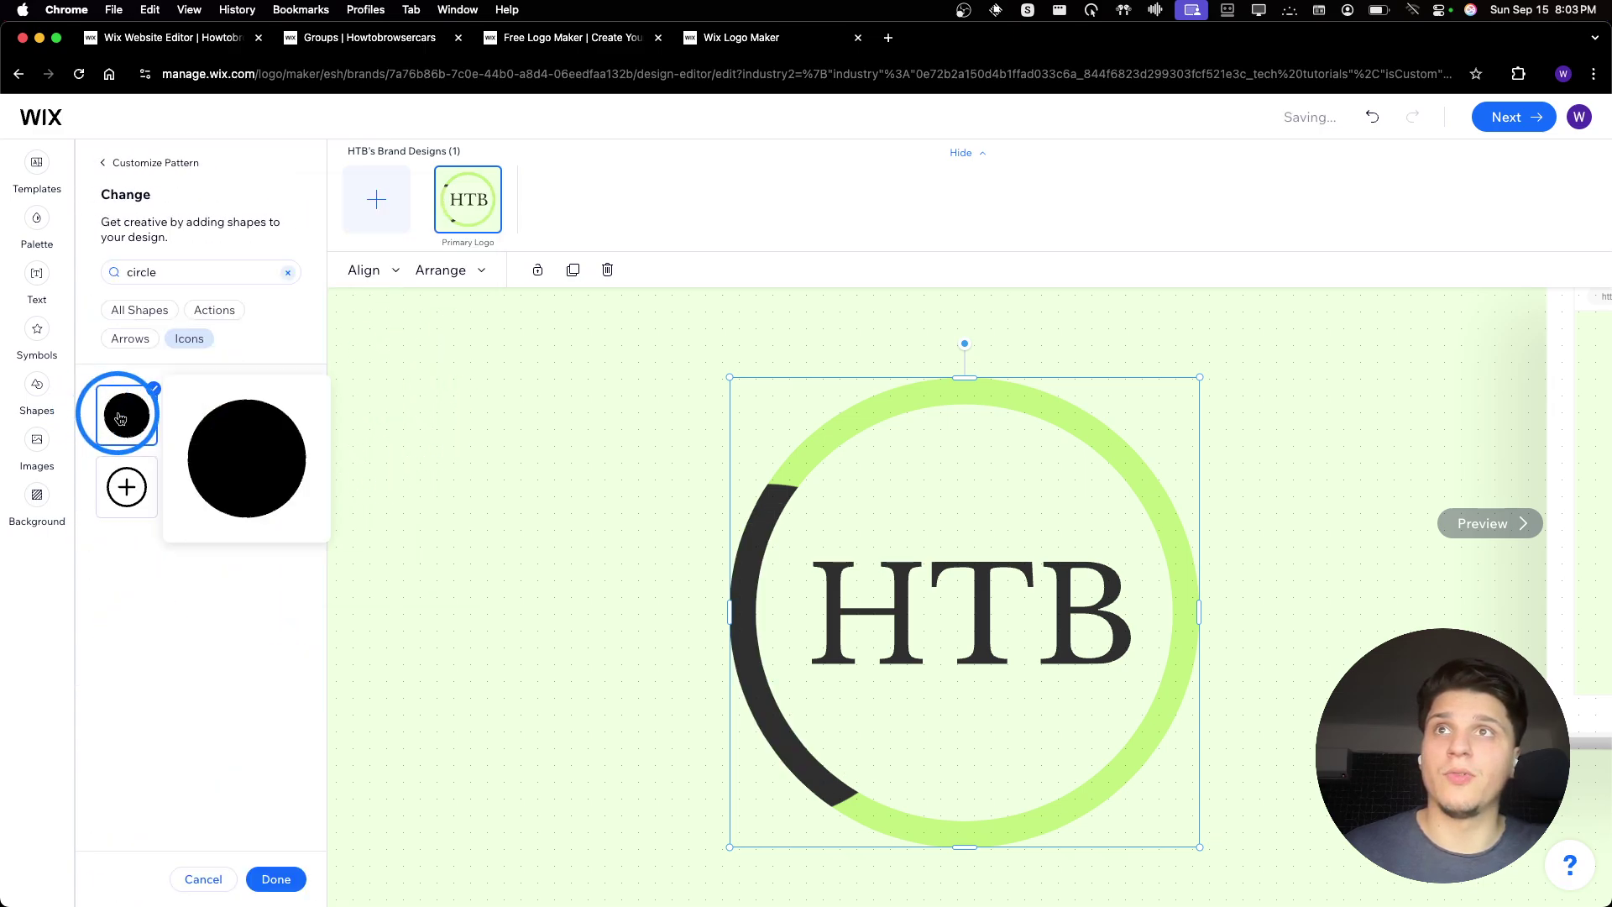
click(212, 397)
click(276, 879)
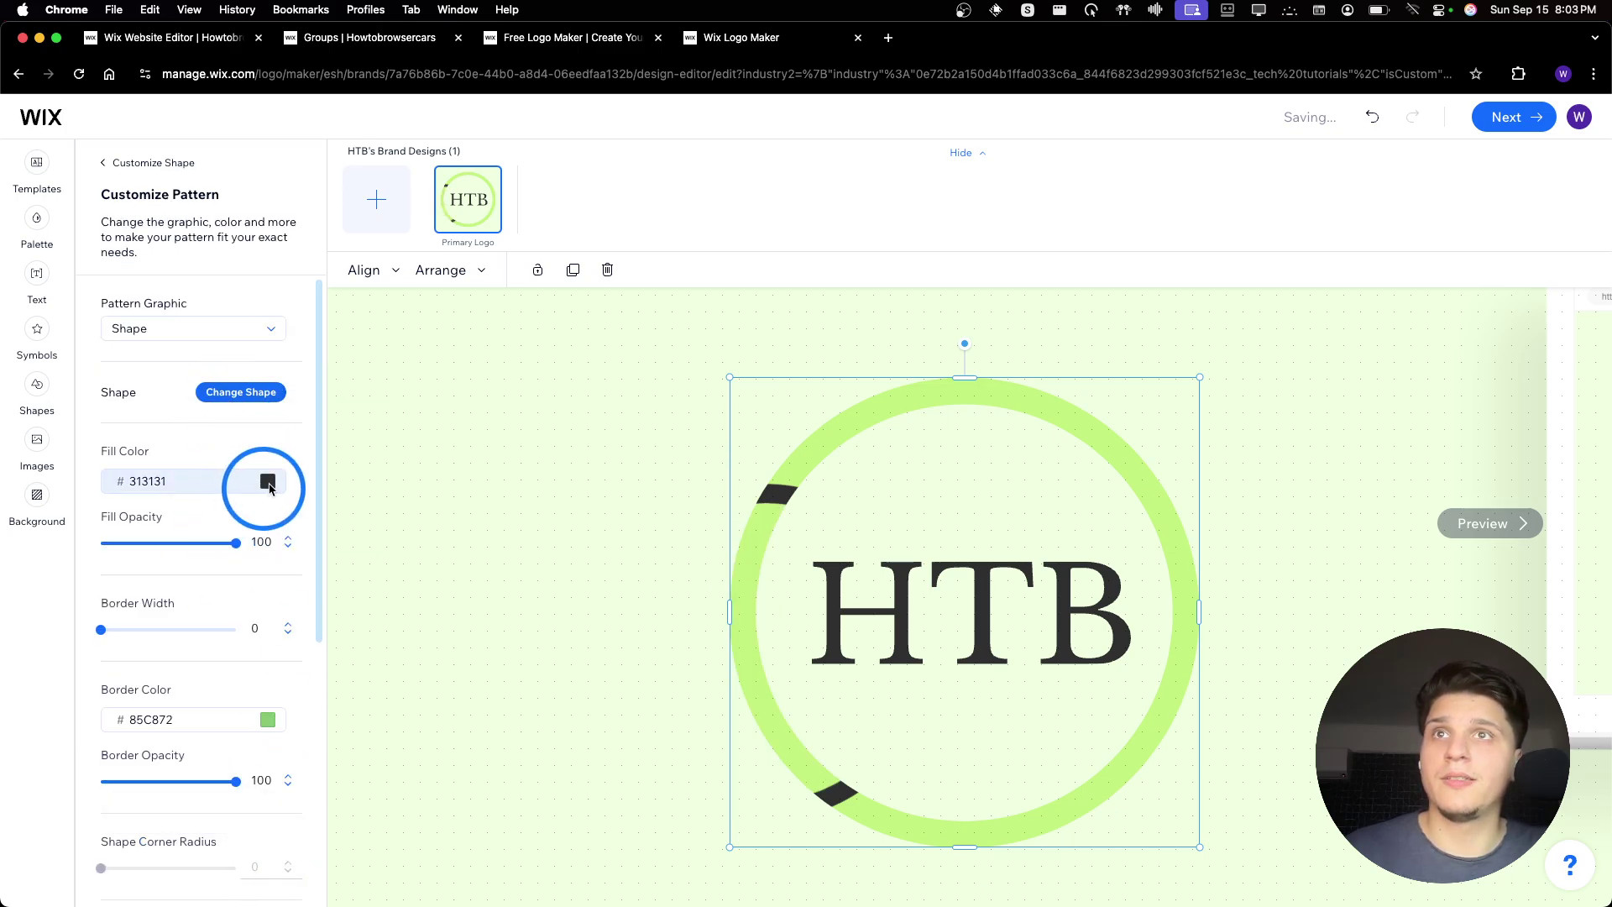
click(268, 482)
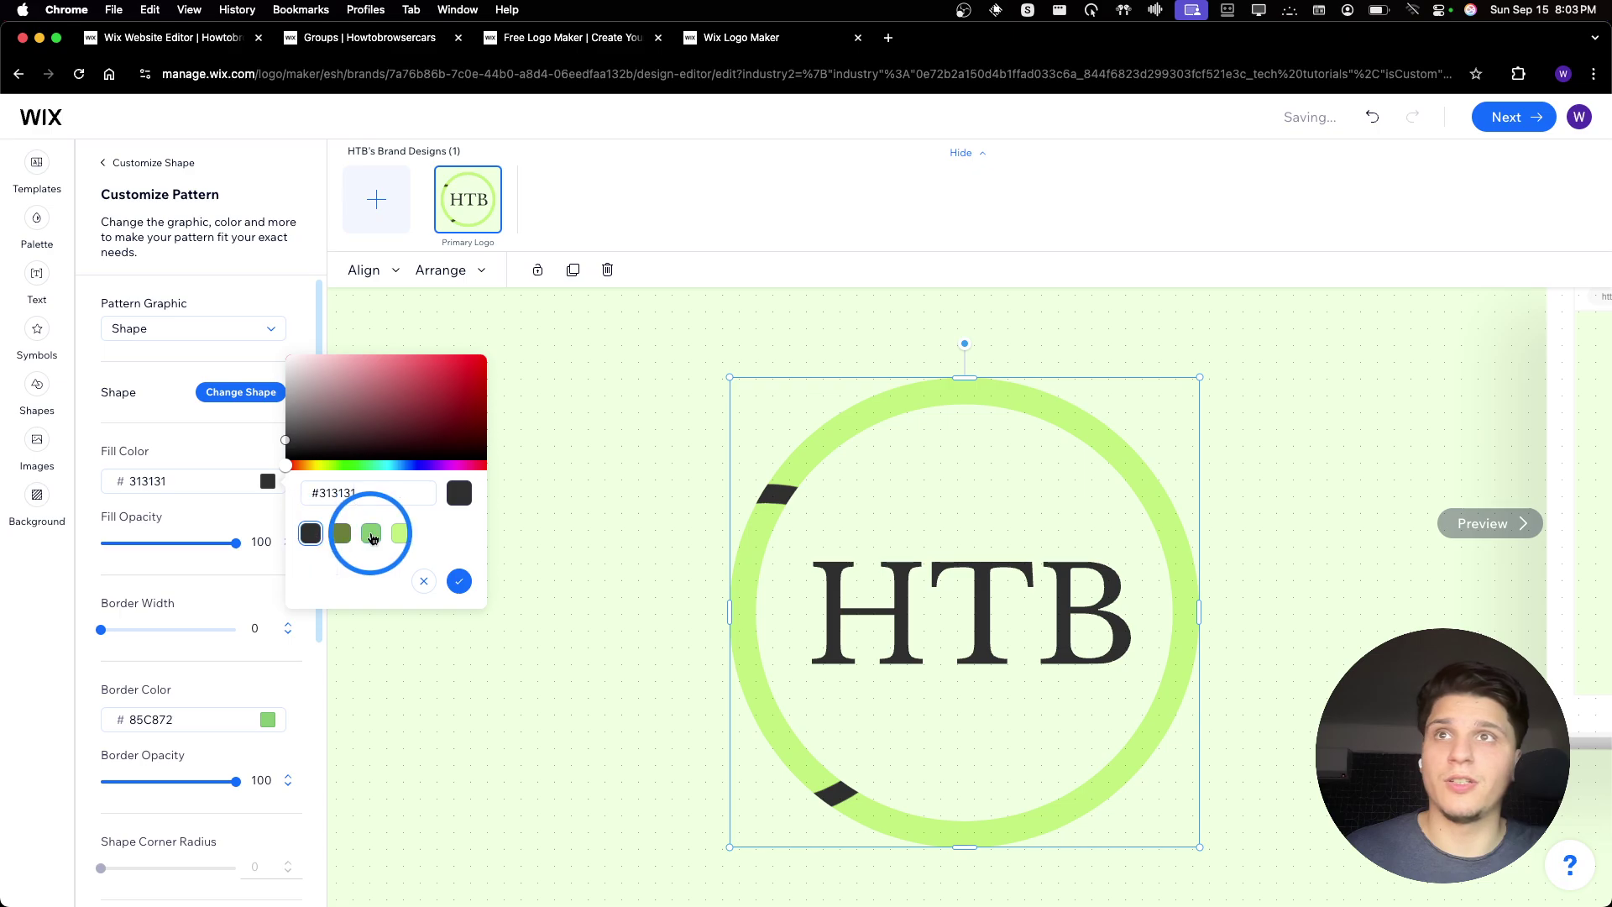
click(457, 586)
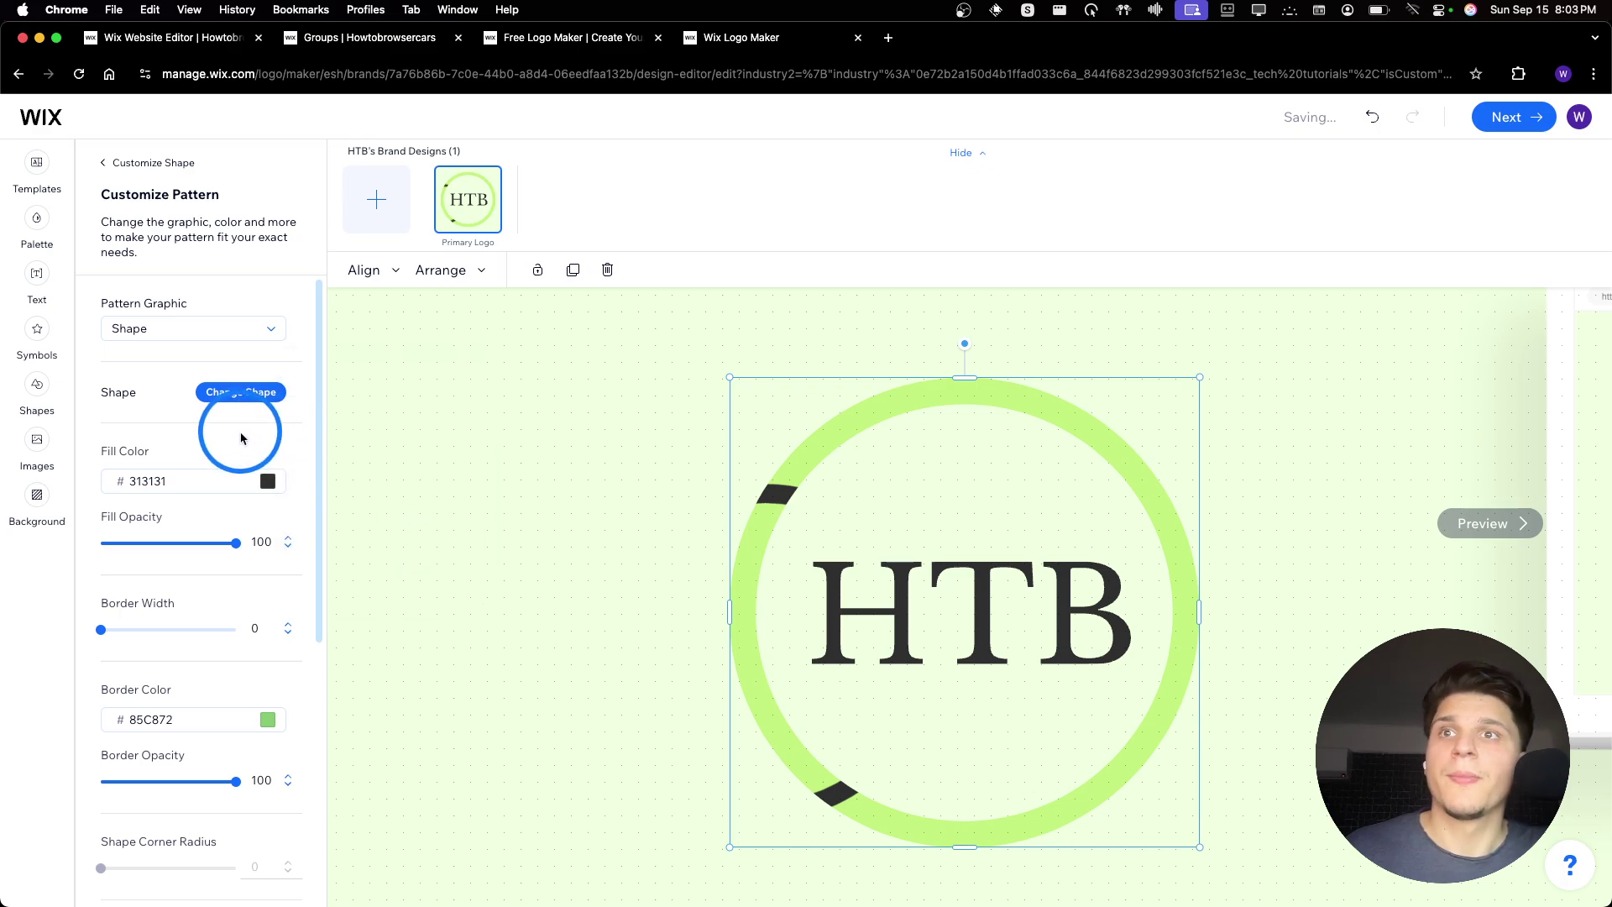
Try Text, Image and then Icon as the pattern graphic
click(180, 327)
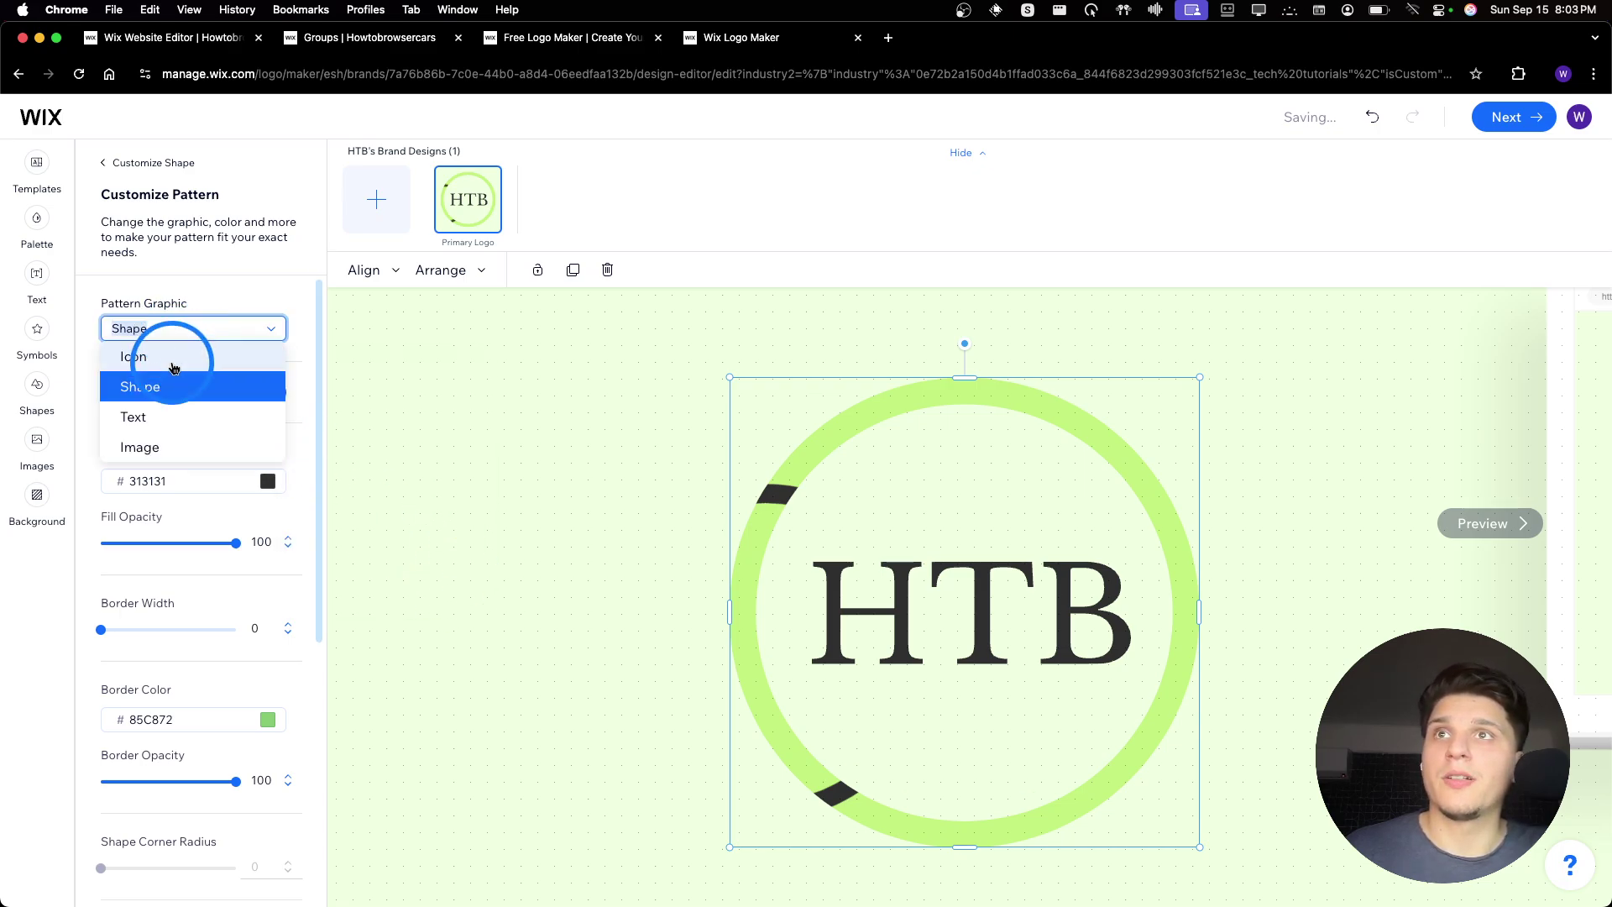
click(174, 367)
click(180, 327)
click(181, 416)
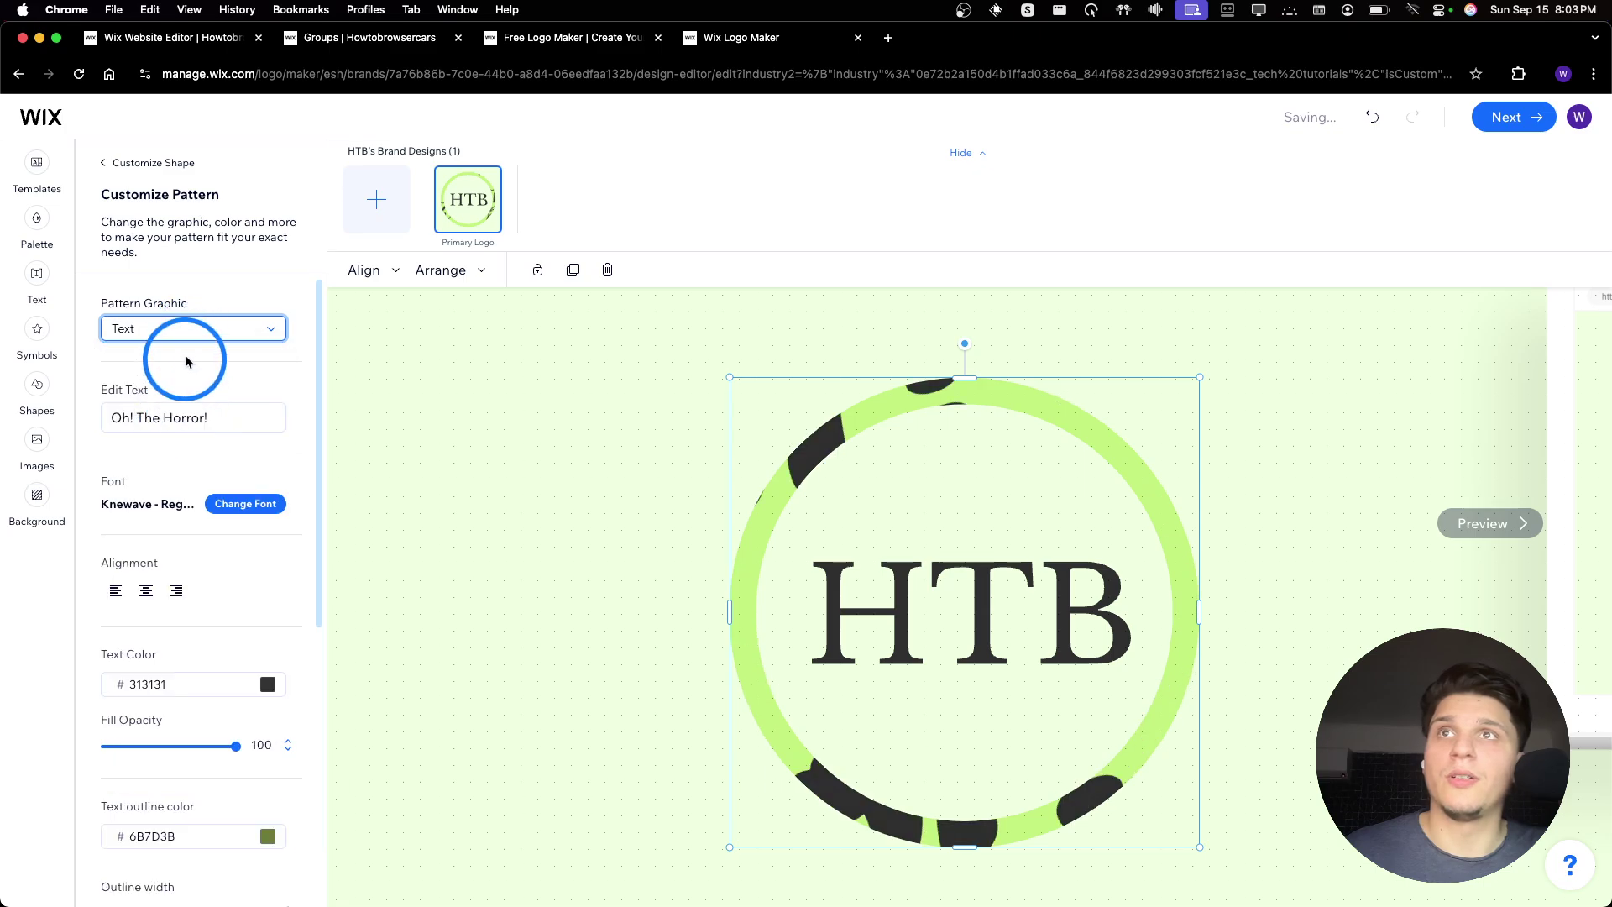
click(183, 328)
click(186, 442)
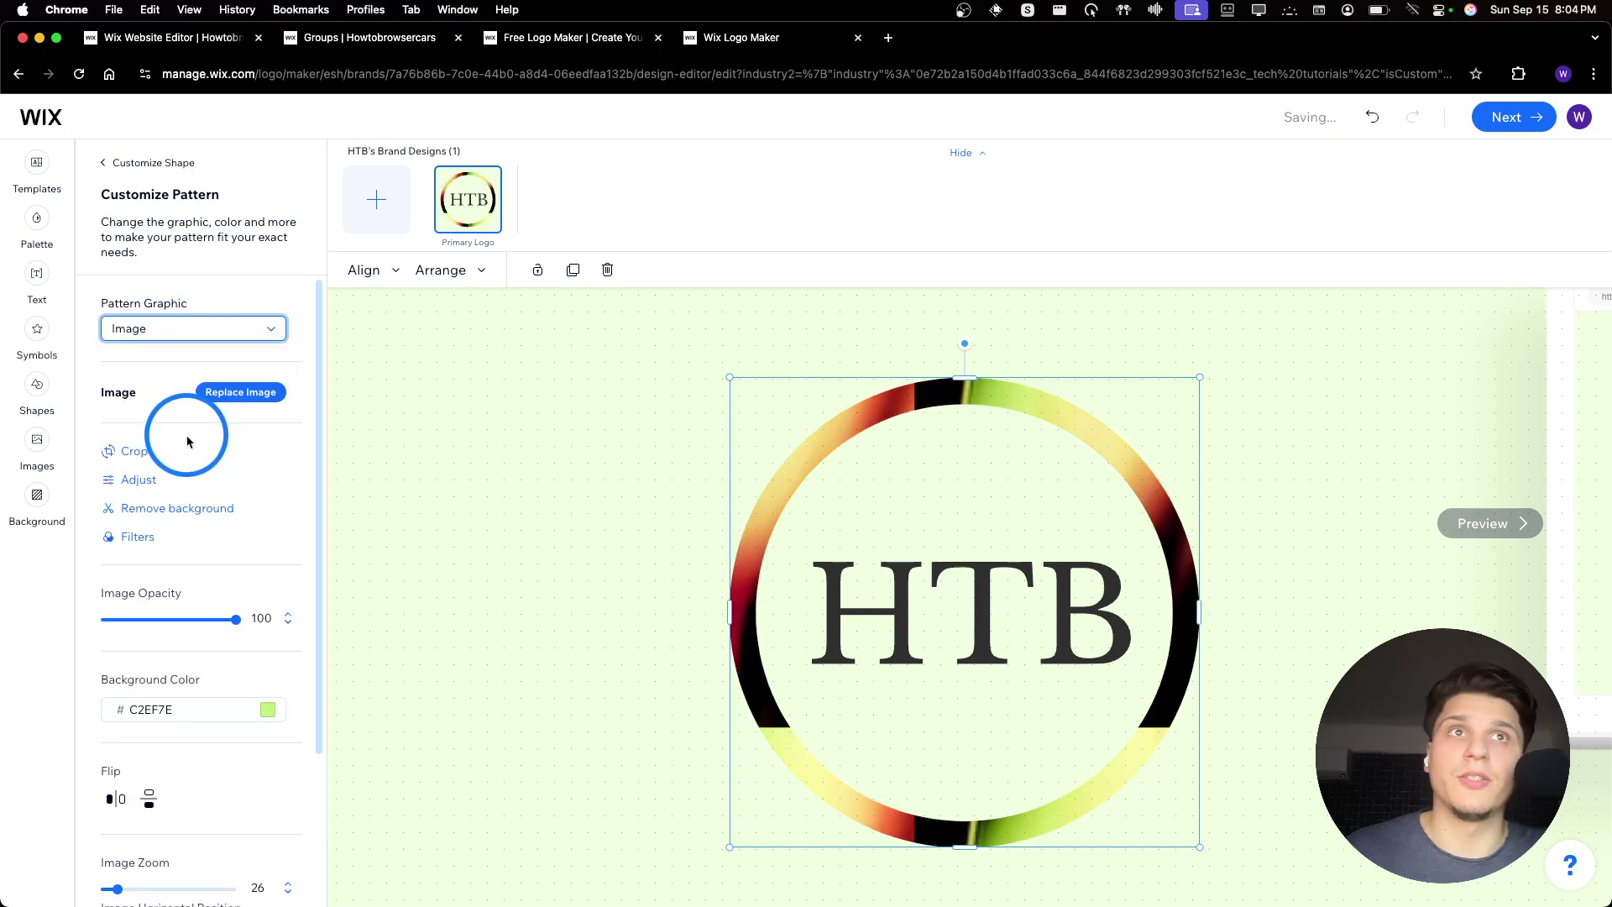
click(199, 329)
click(201, 358)
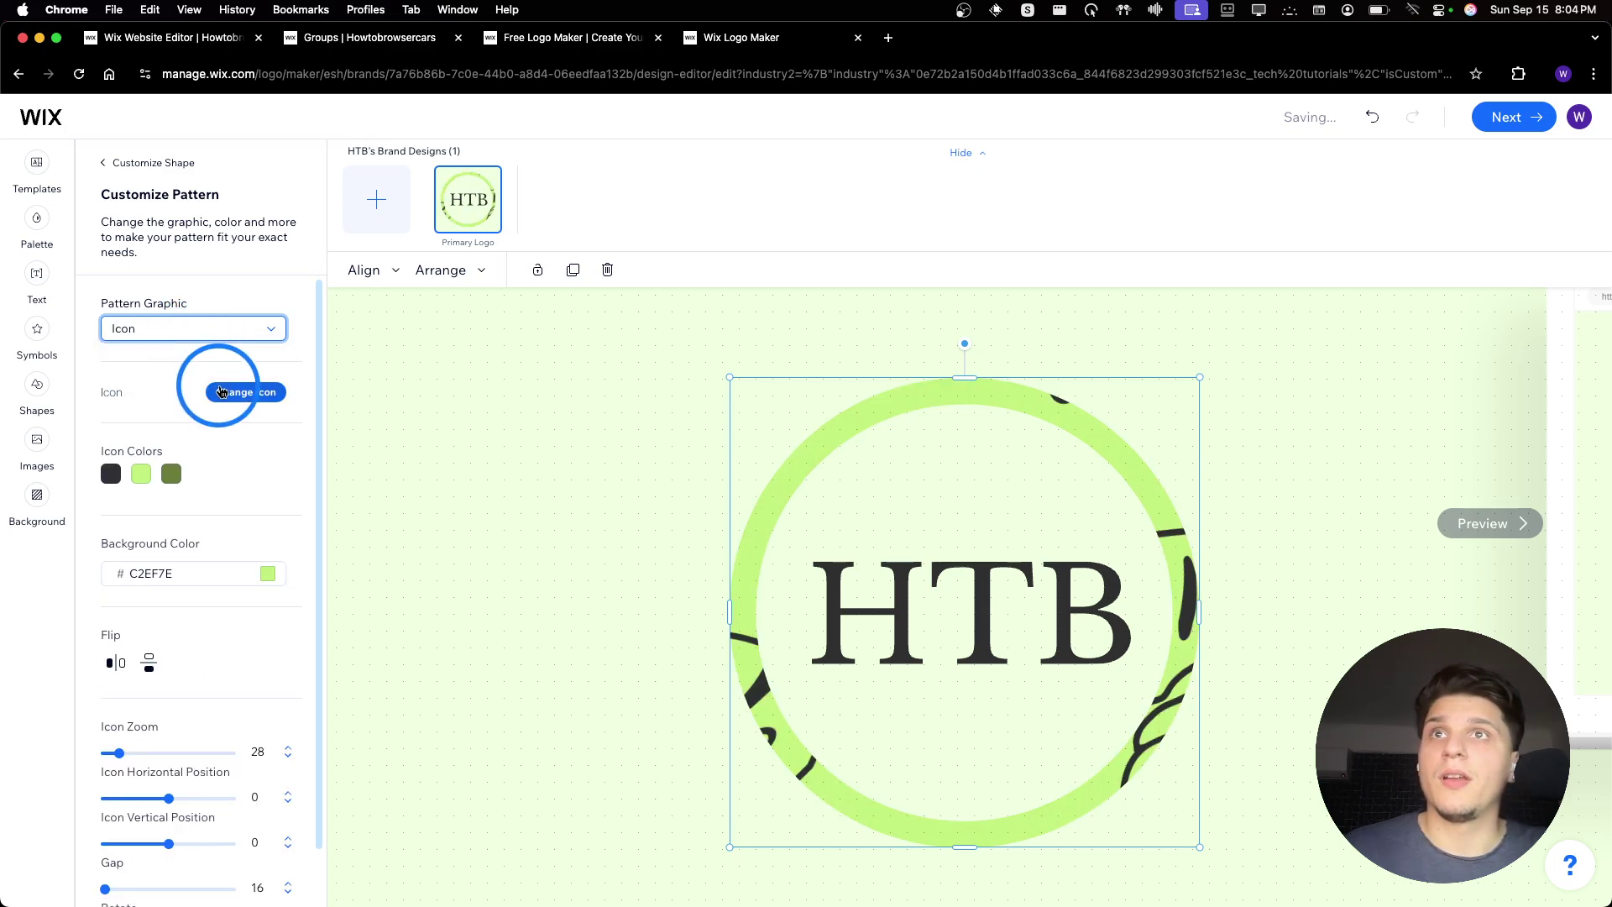
Try several icons, including the computer icon, for the ring pattern
click(223, 392)
click(202, 395)
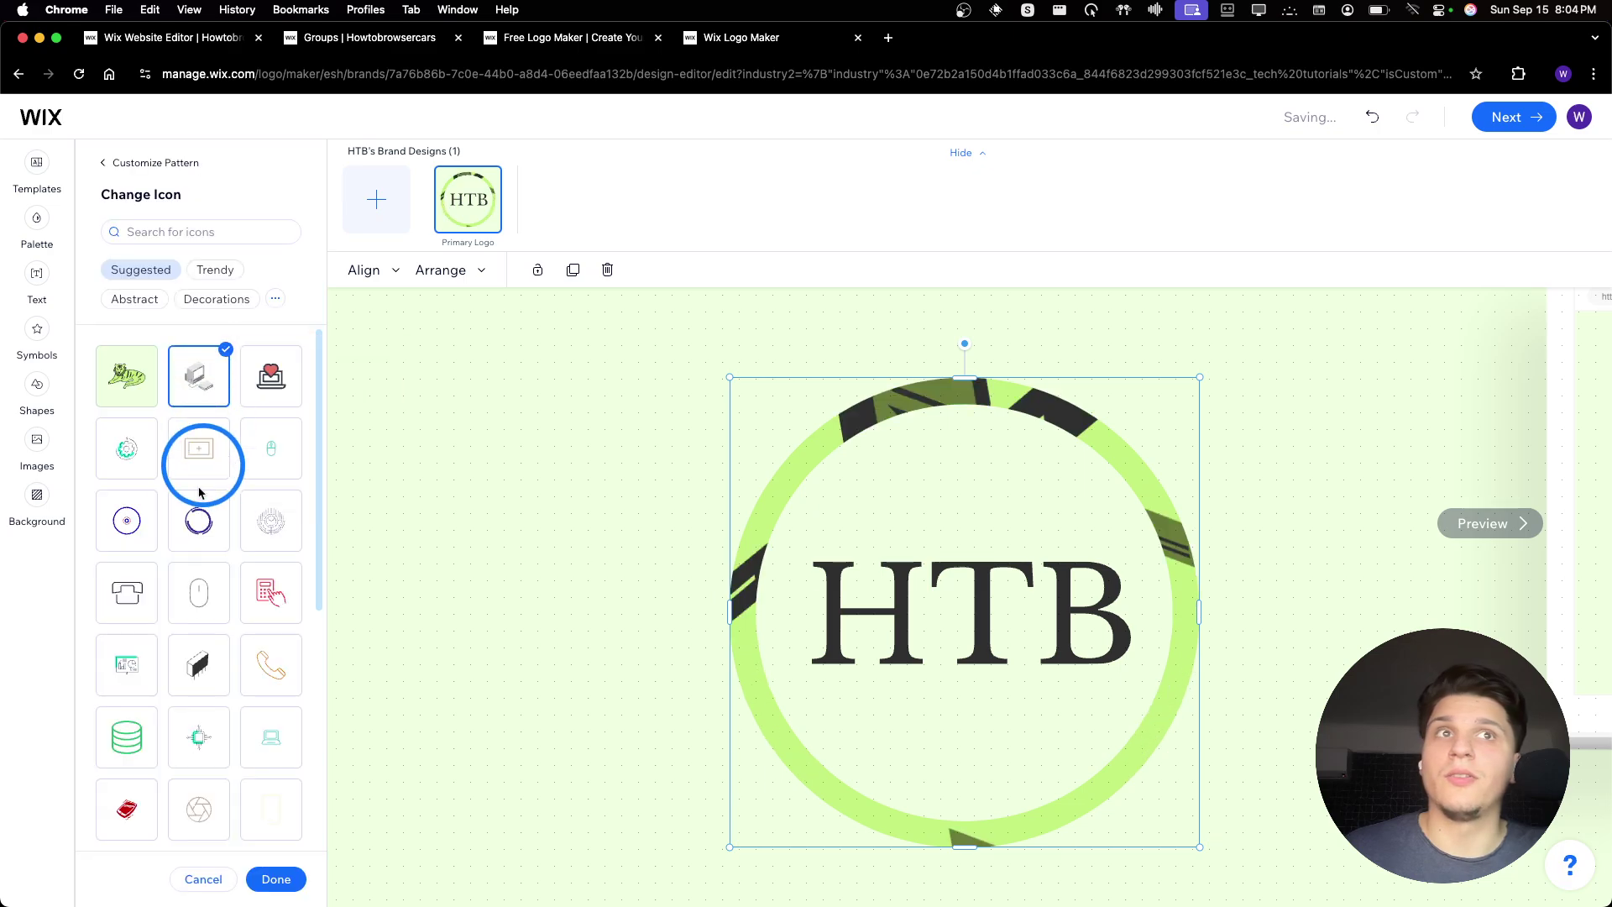
click(139, 525)
click(181, 650)
click(264, 743)
click(269, 877)
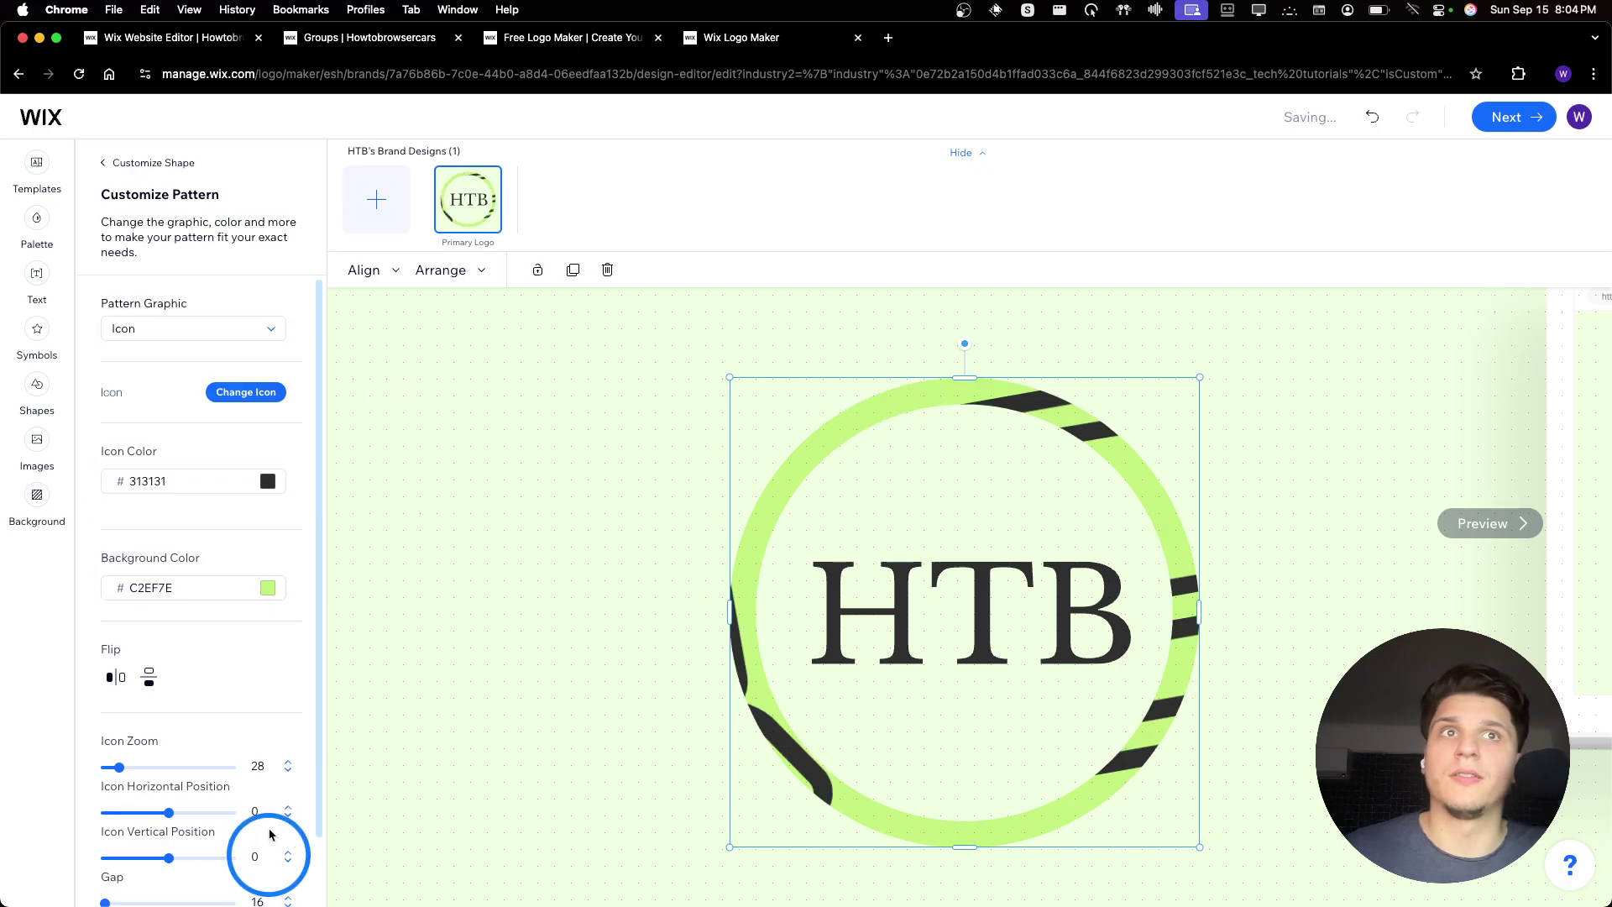
Return the ring to a solid bright green fill
scroll(249, 585, down, 2)
scroll(249, 590, up, 2)
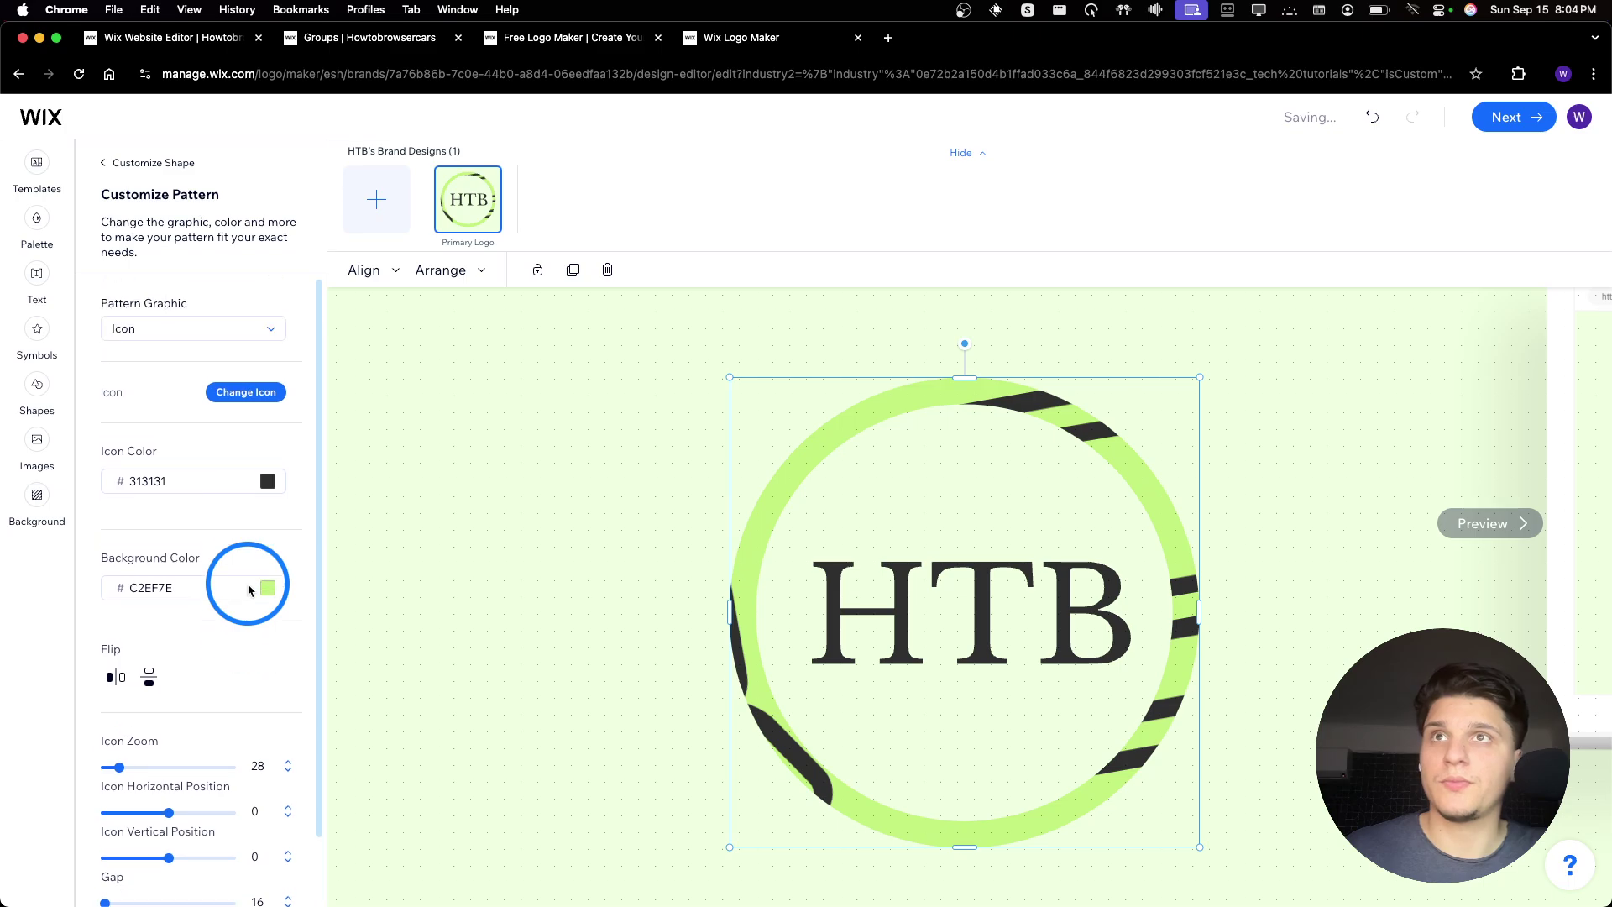
click(456, 483)
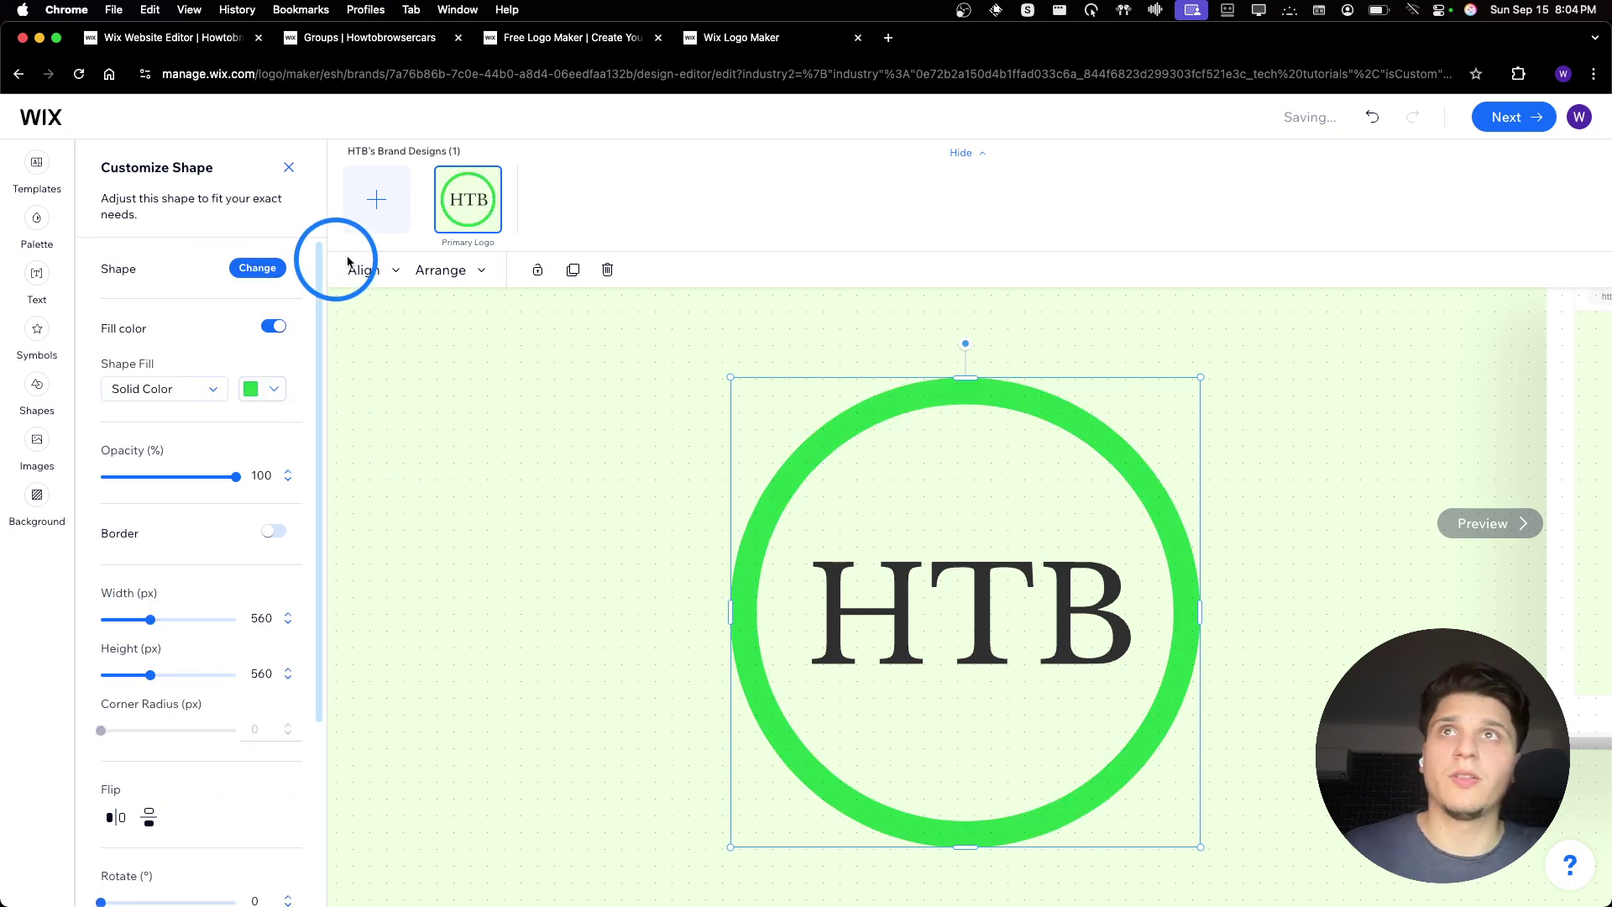
scroll(238, 540, down, 5)
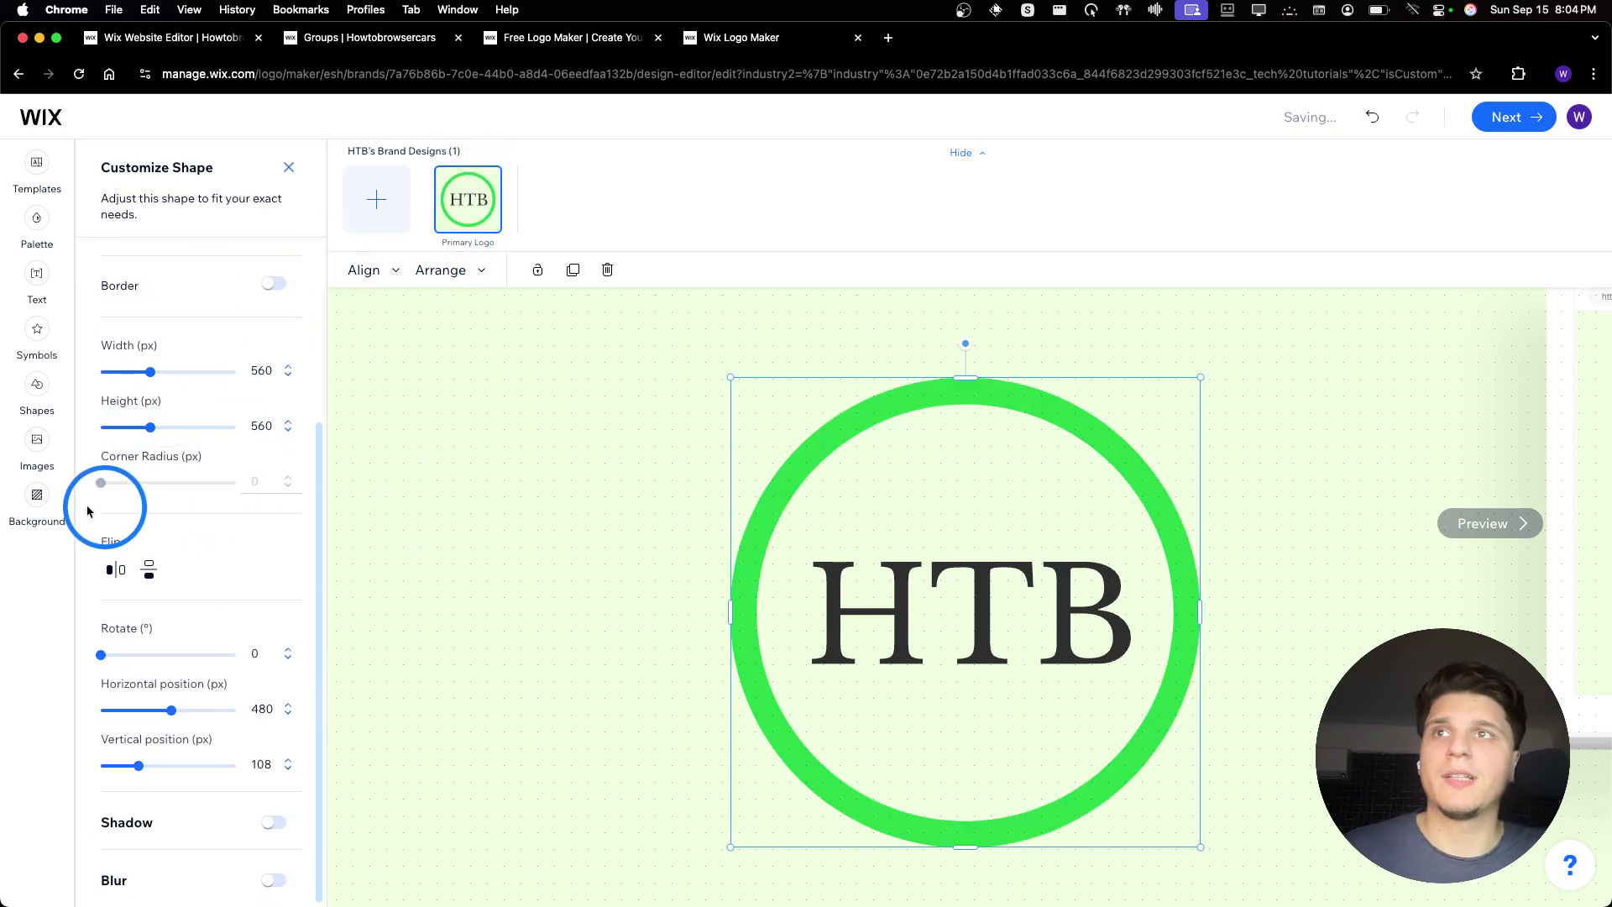
Set the background colour to dark green #204300
click(37, 497)
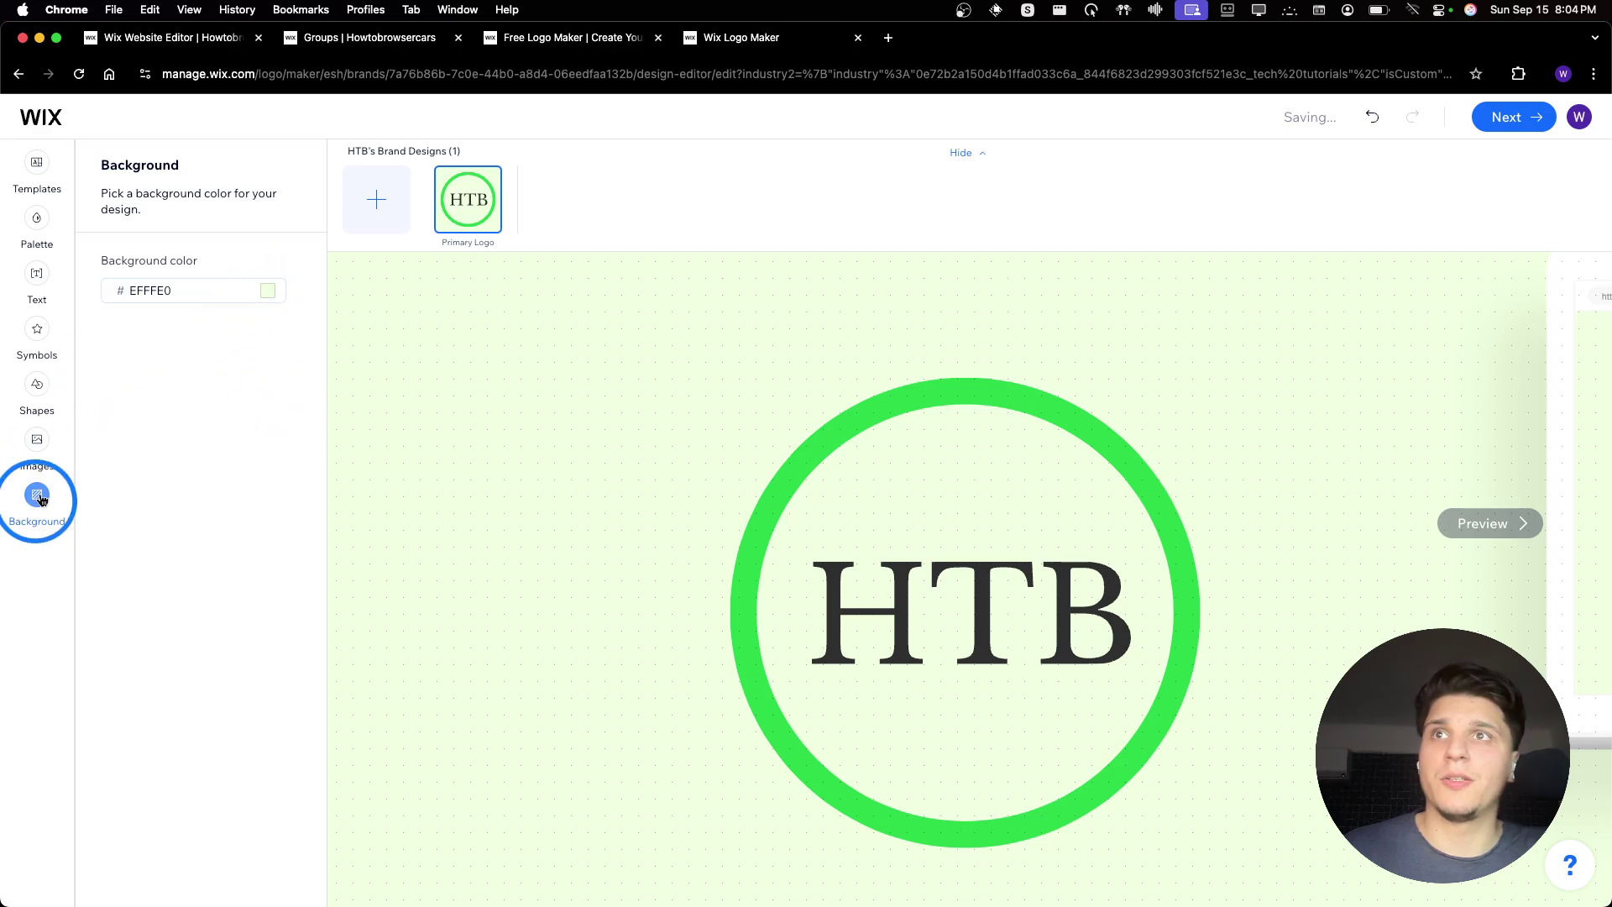
click(239, 291)
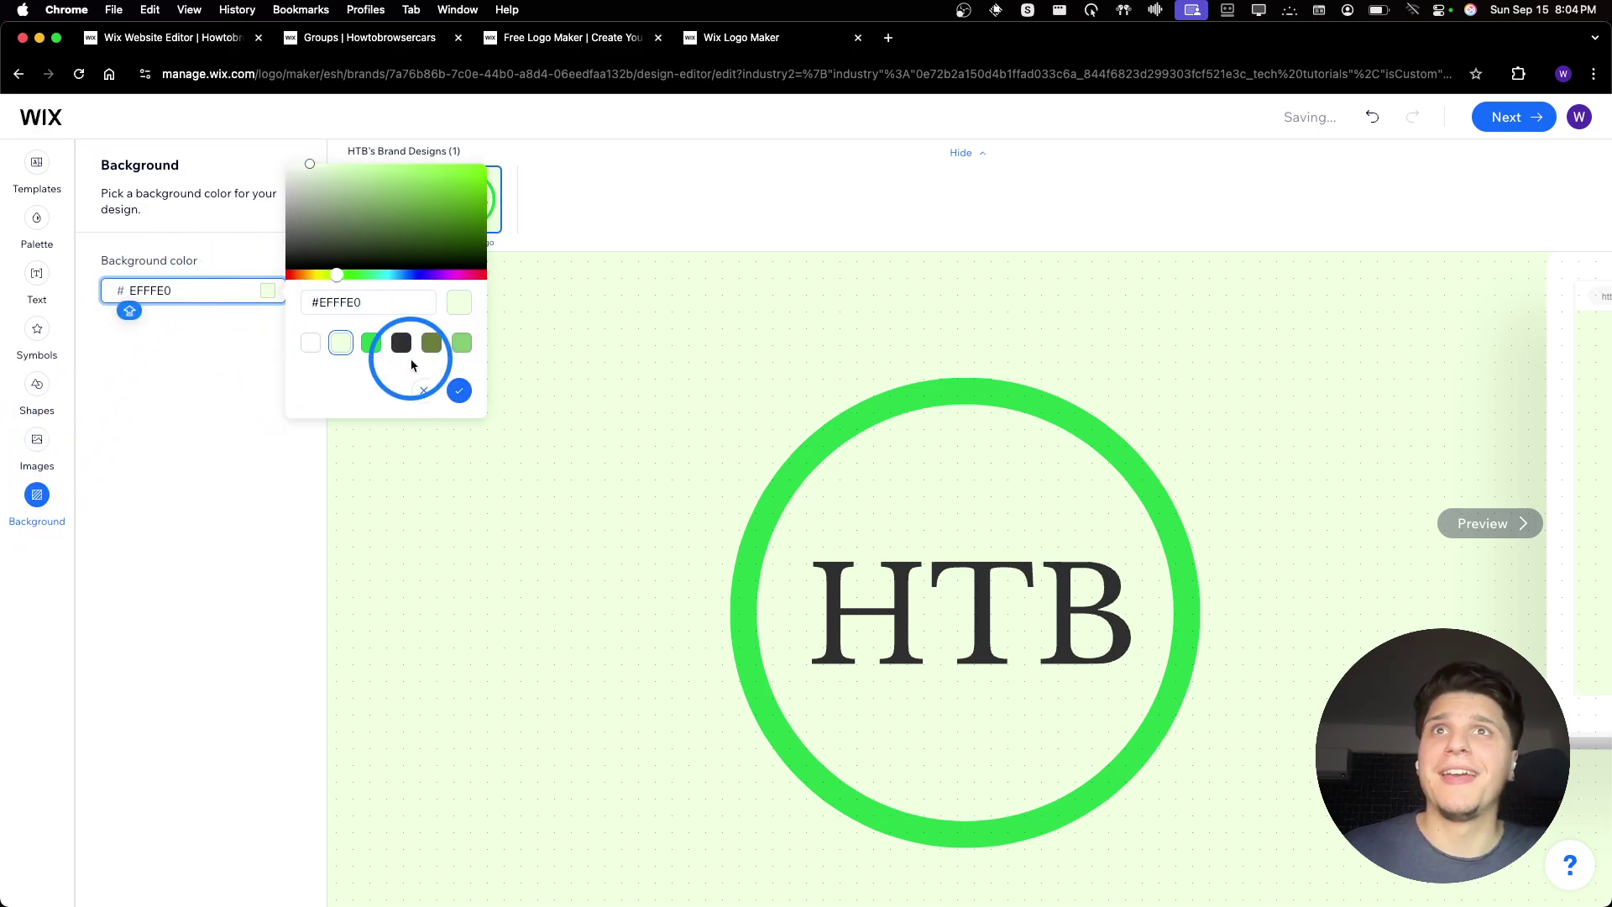
drag(451, 239, 487, 241)
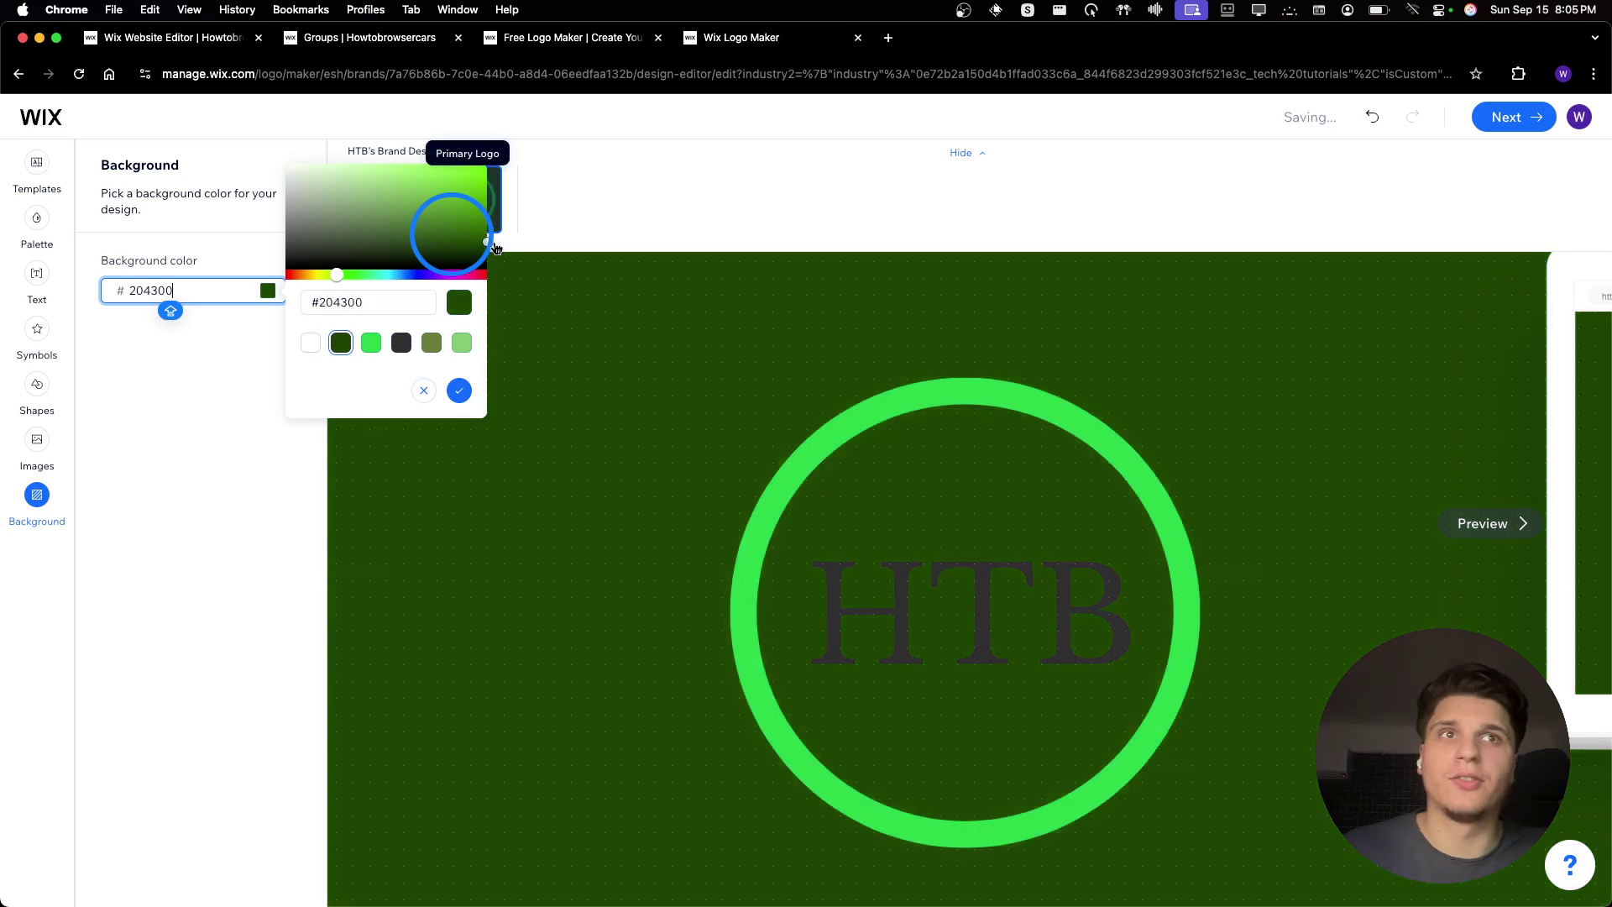
Reposition the green ring and send it behind the HTB text
click(890, 624)
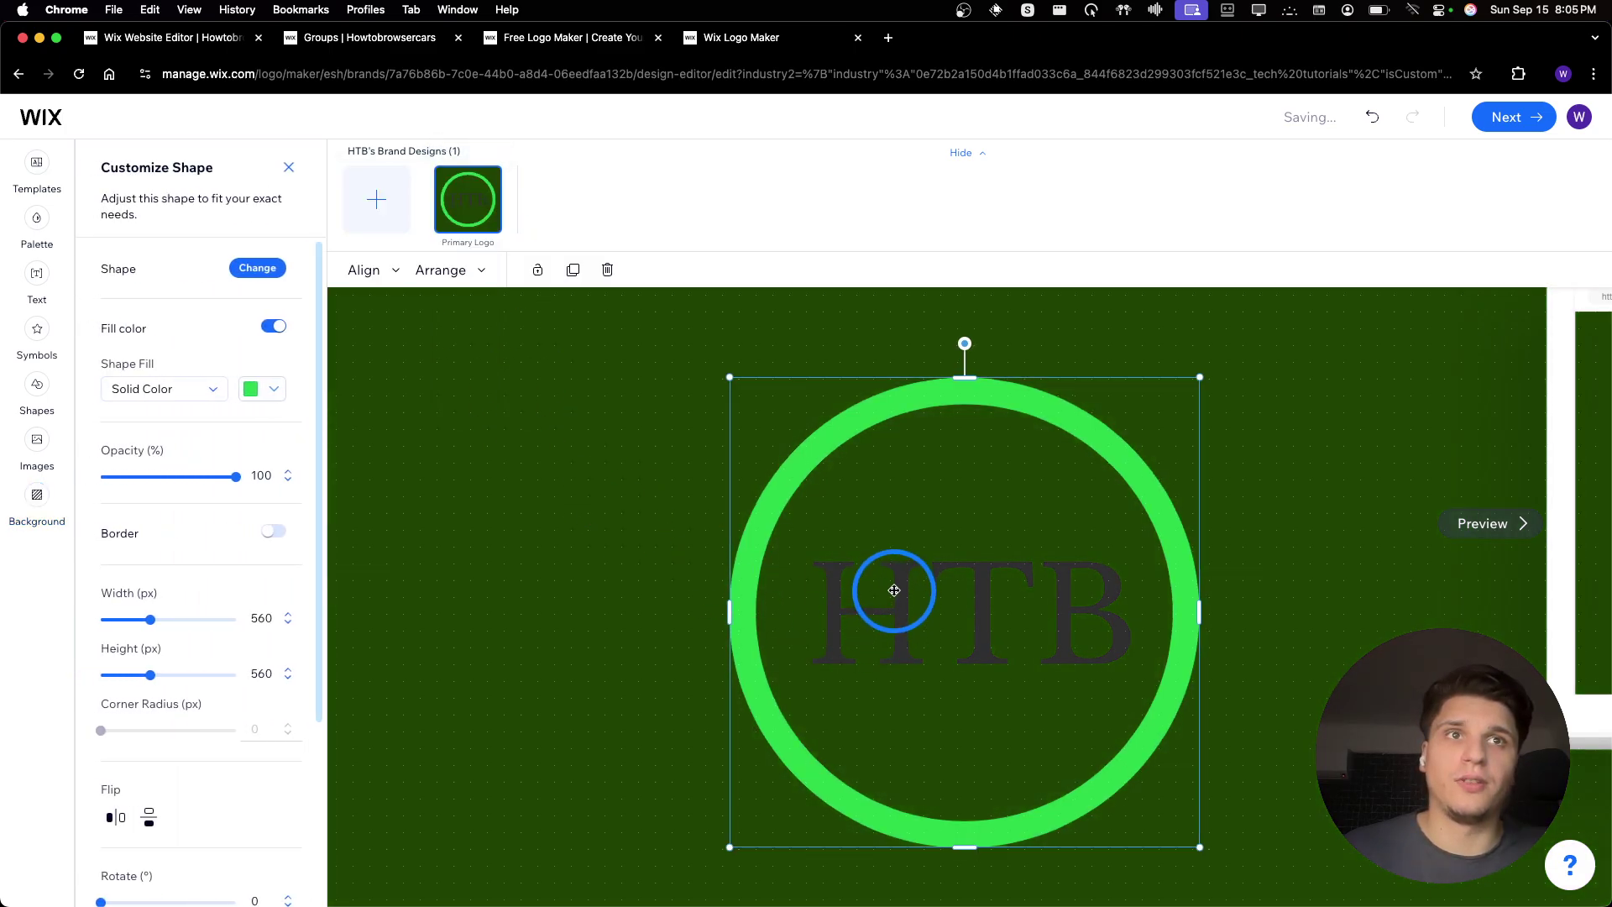
drag(894, 590, 893, 596)
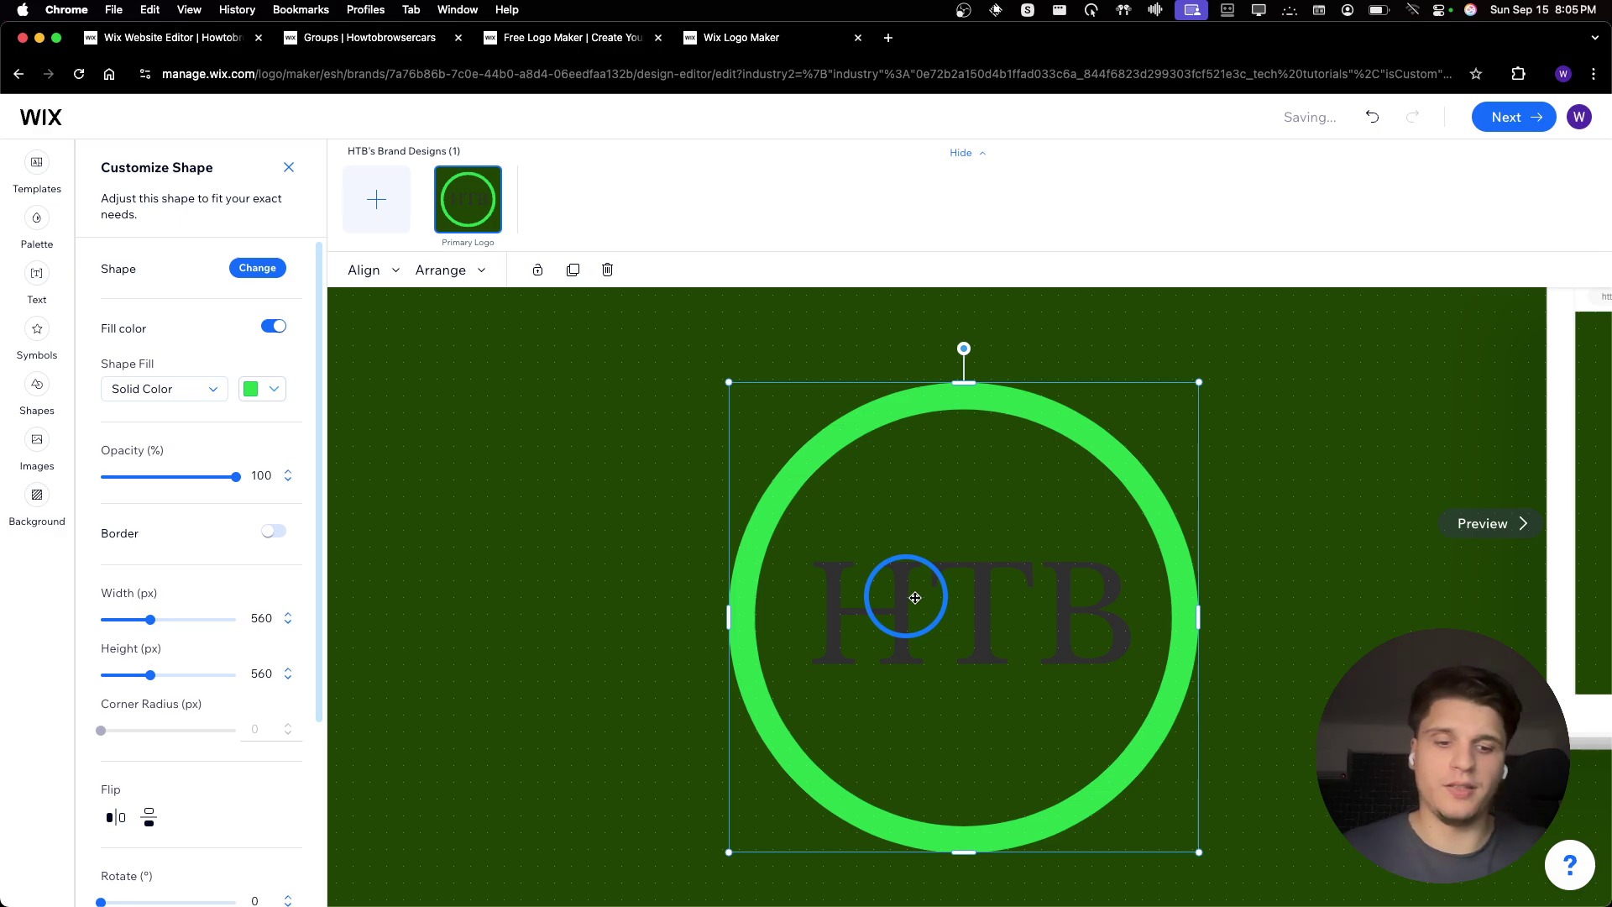
key(super+bracketleft)
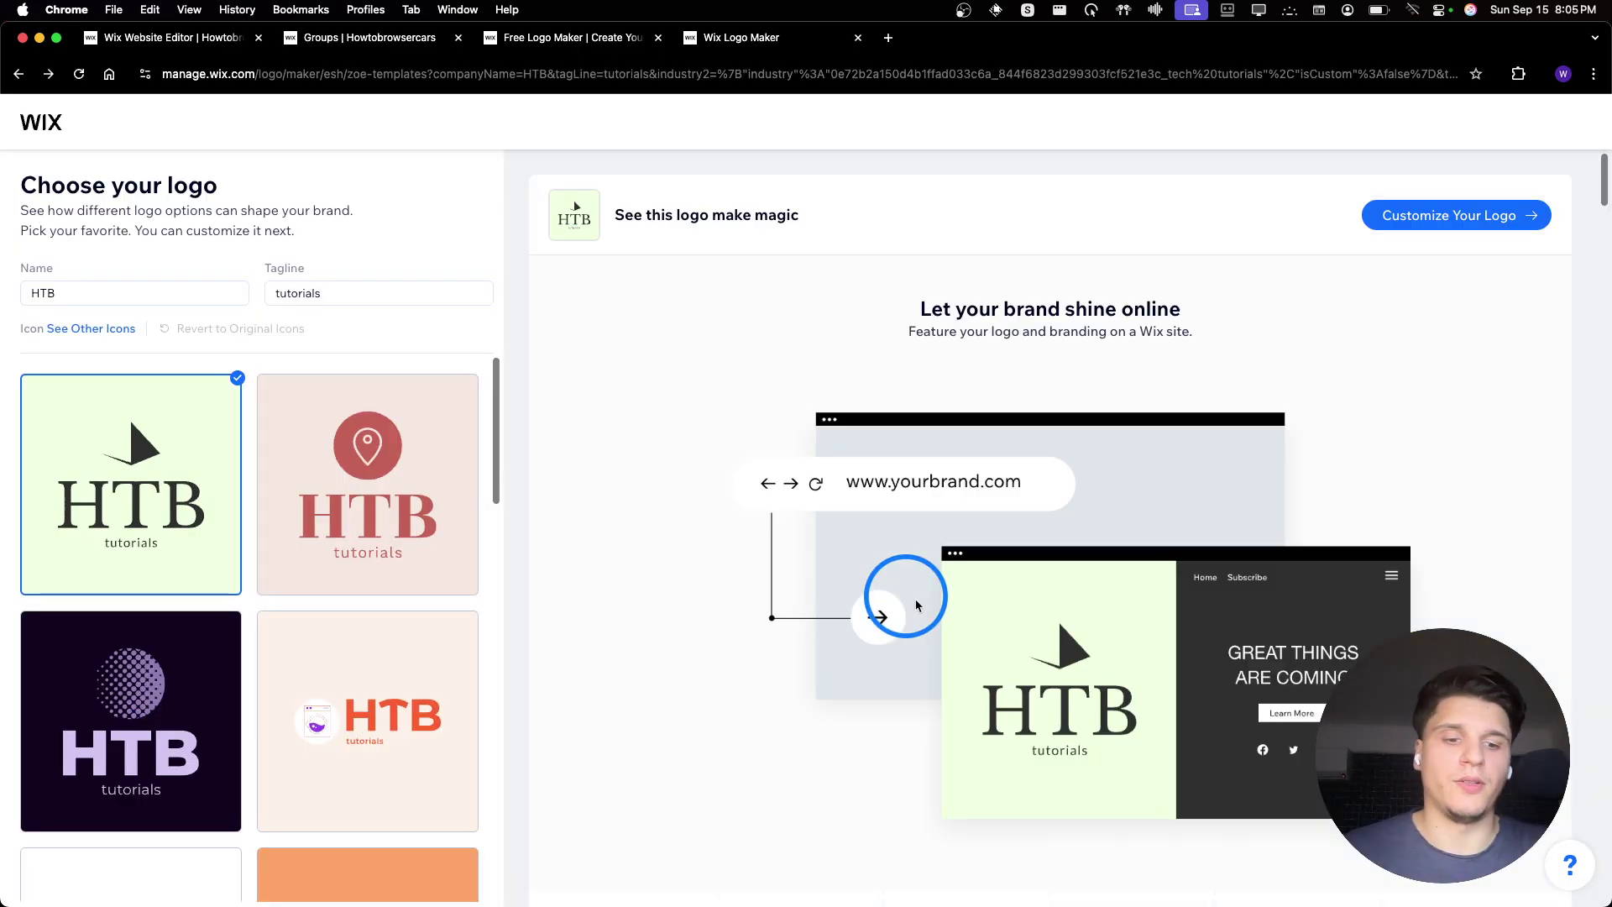
key(super+bracketright)
drag(915, 598, 715, 585)
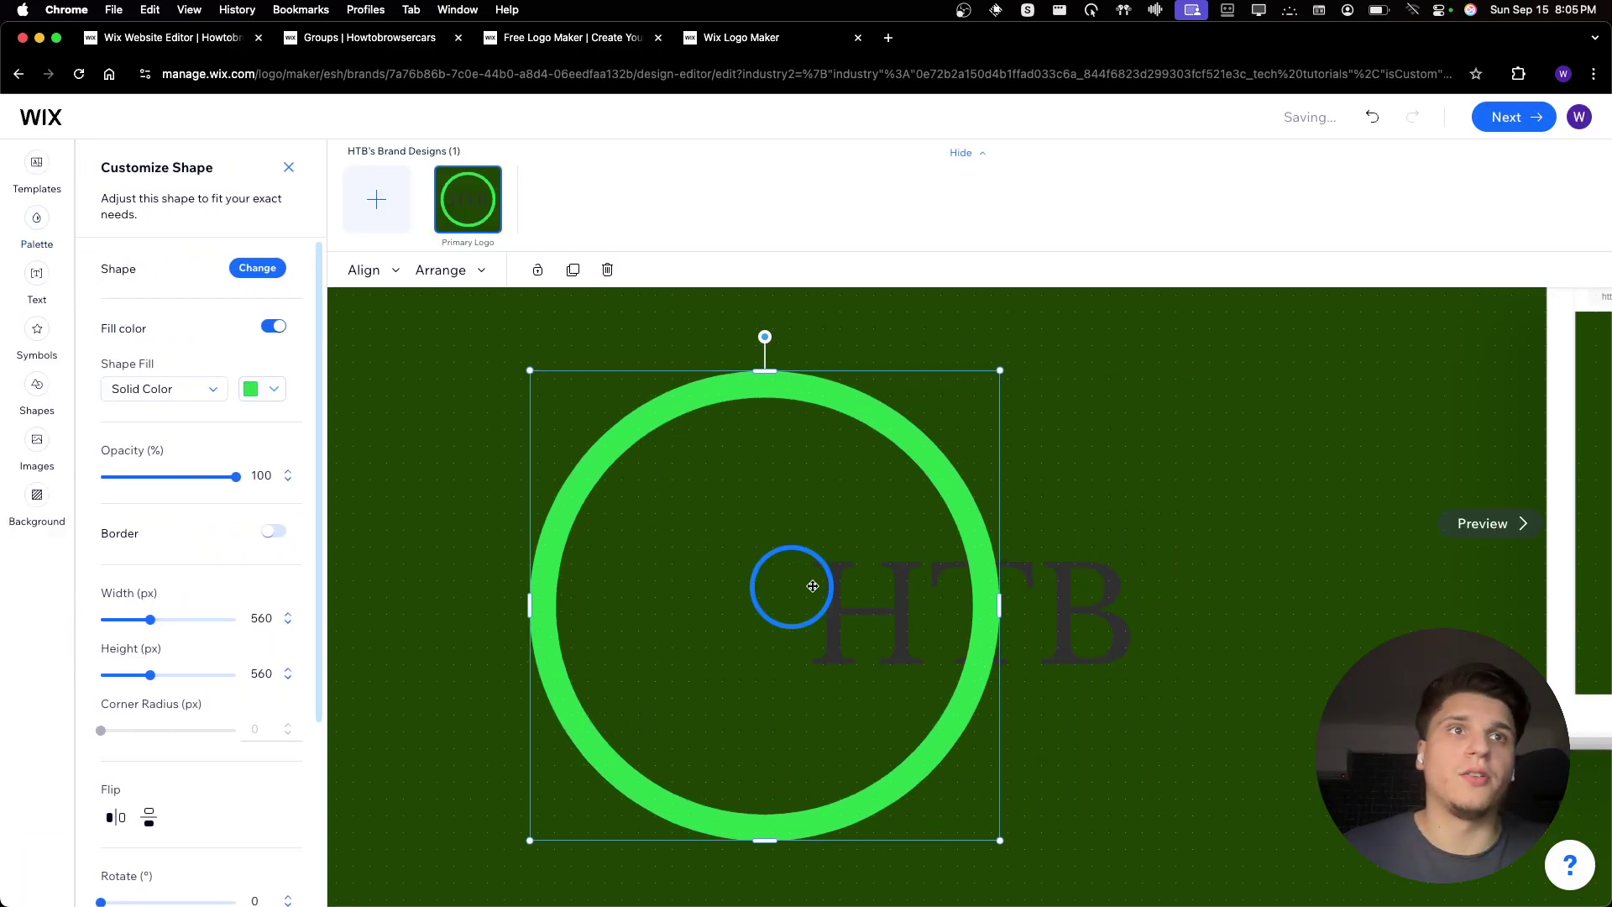
right_click(938, 453)
click(1009, 583)
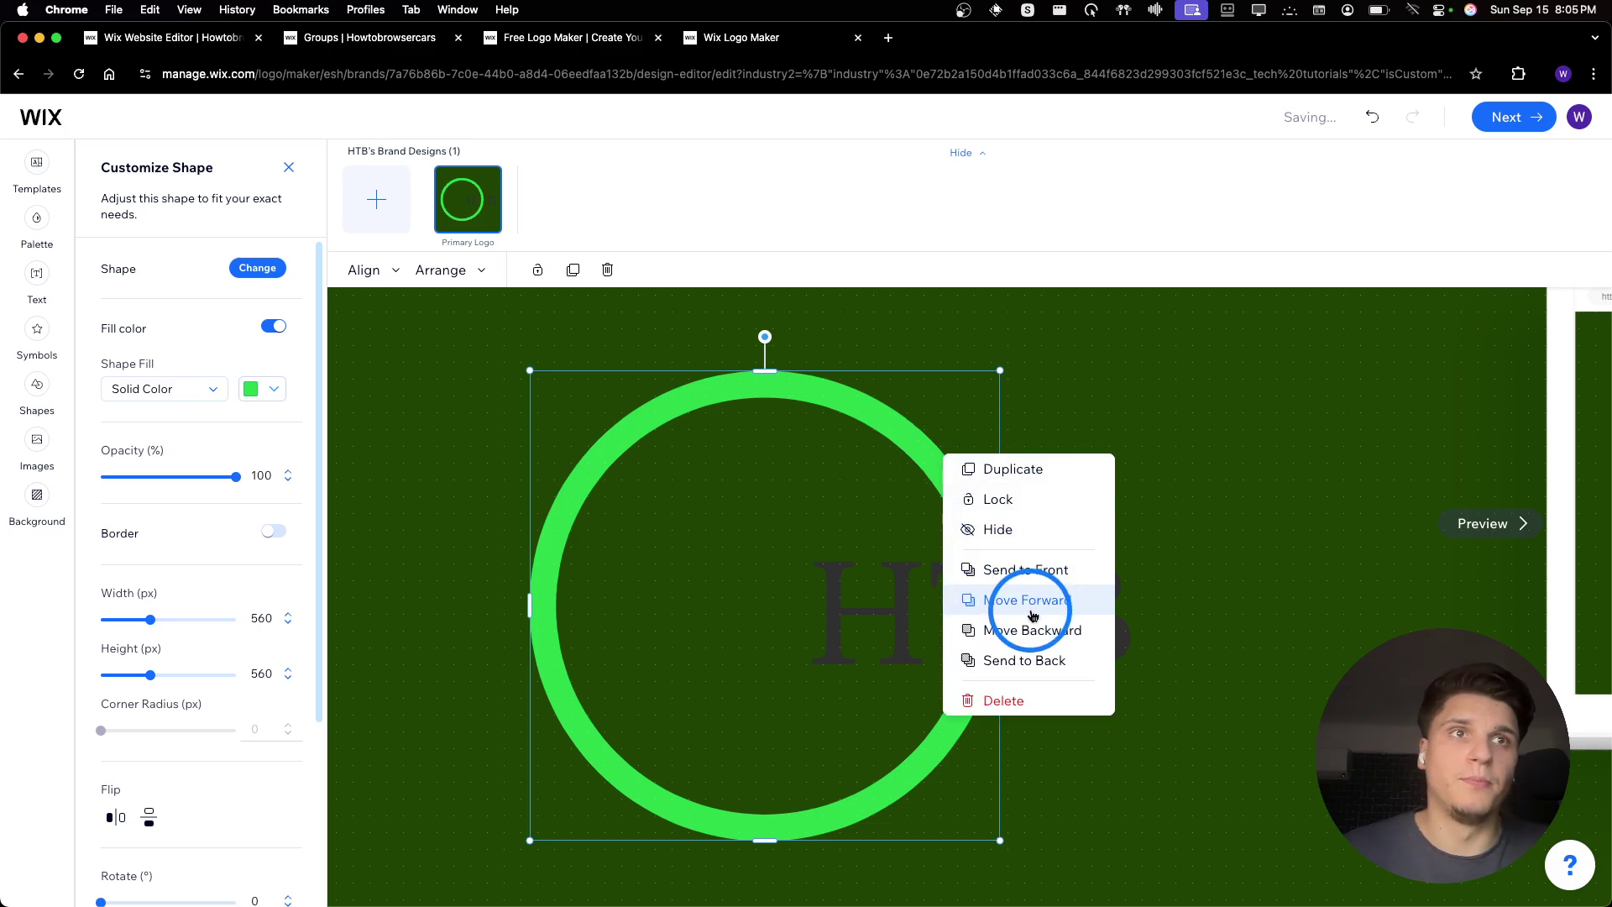
click(1024, 660)
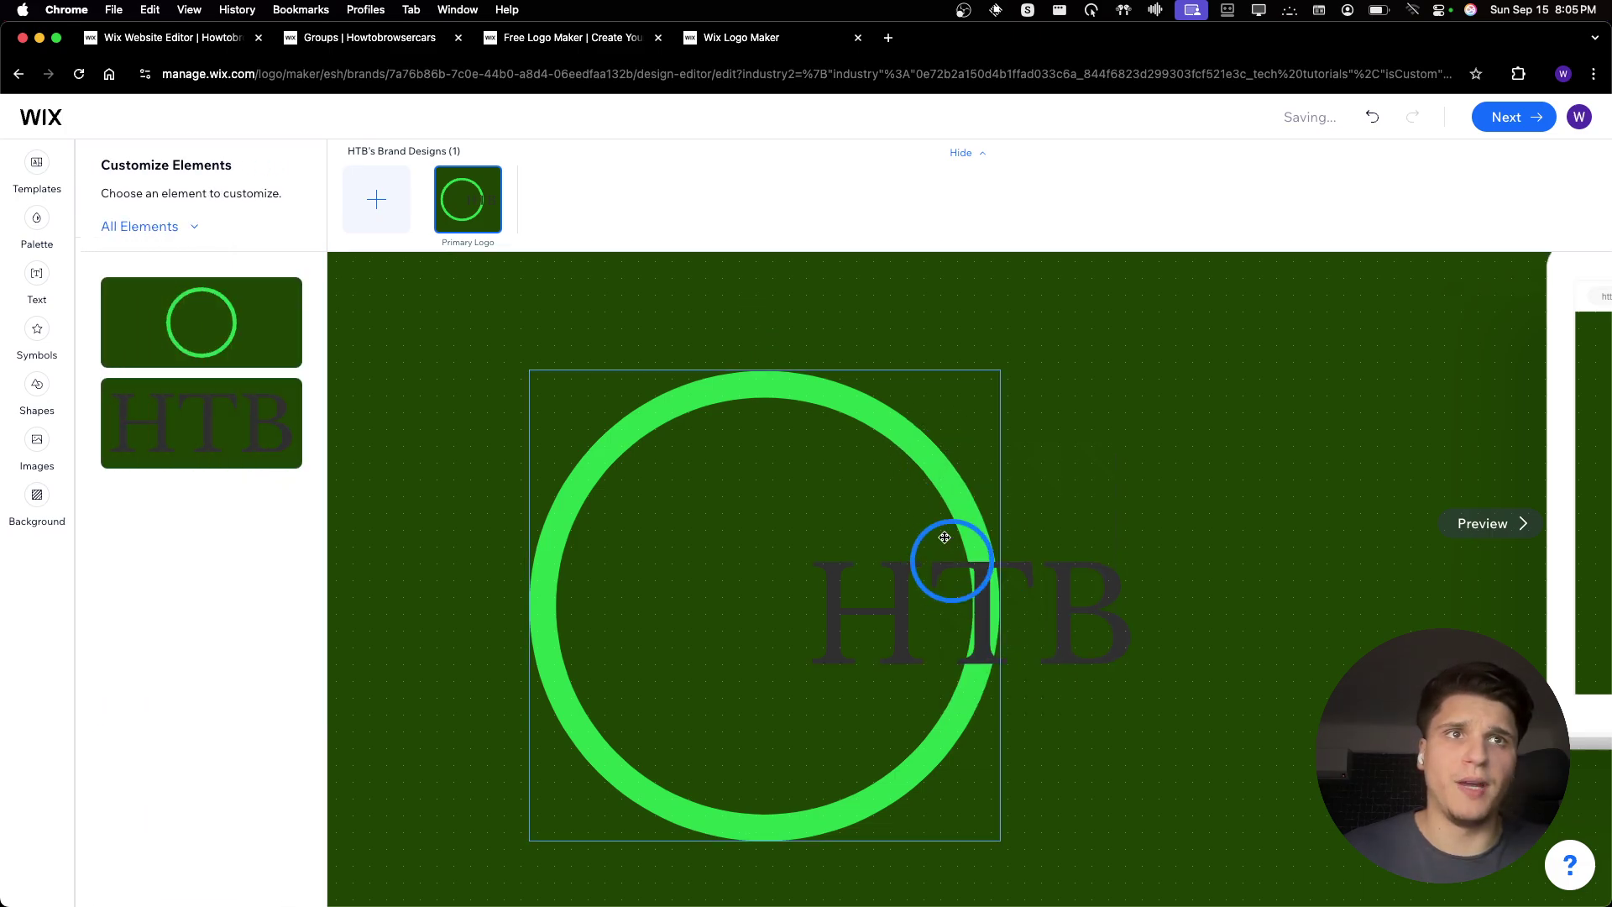
Move the HTB text into the ring and select both together
drag(980, 598, 774, 596)
click(946, 479)
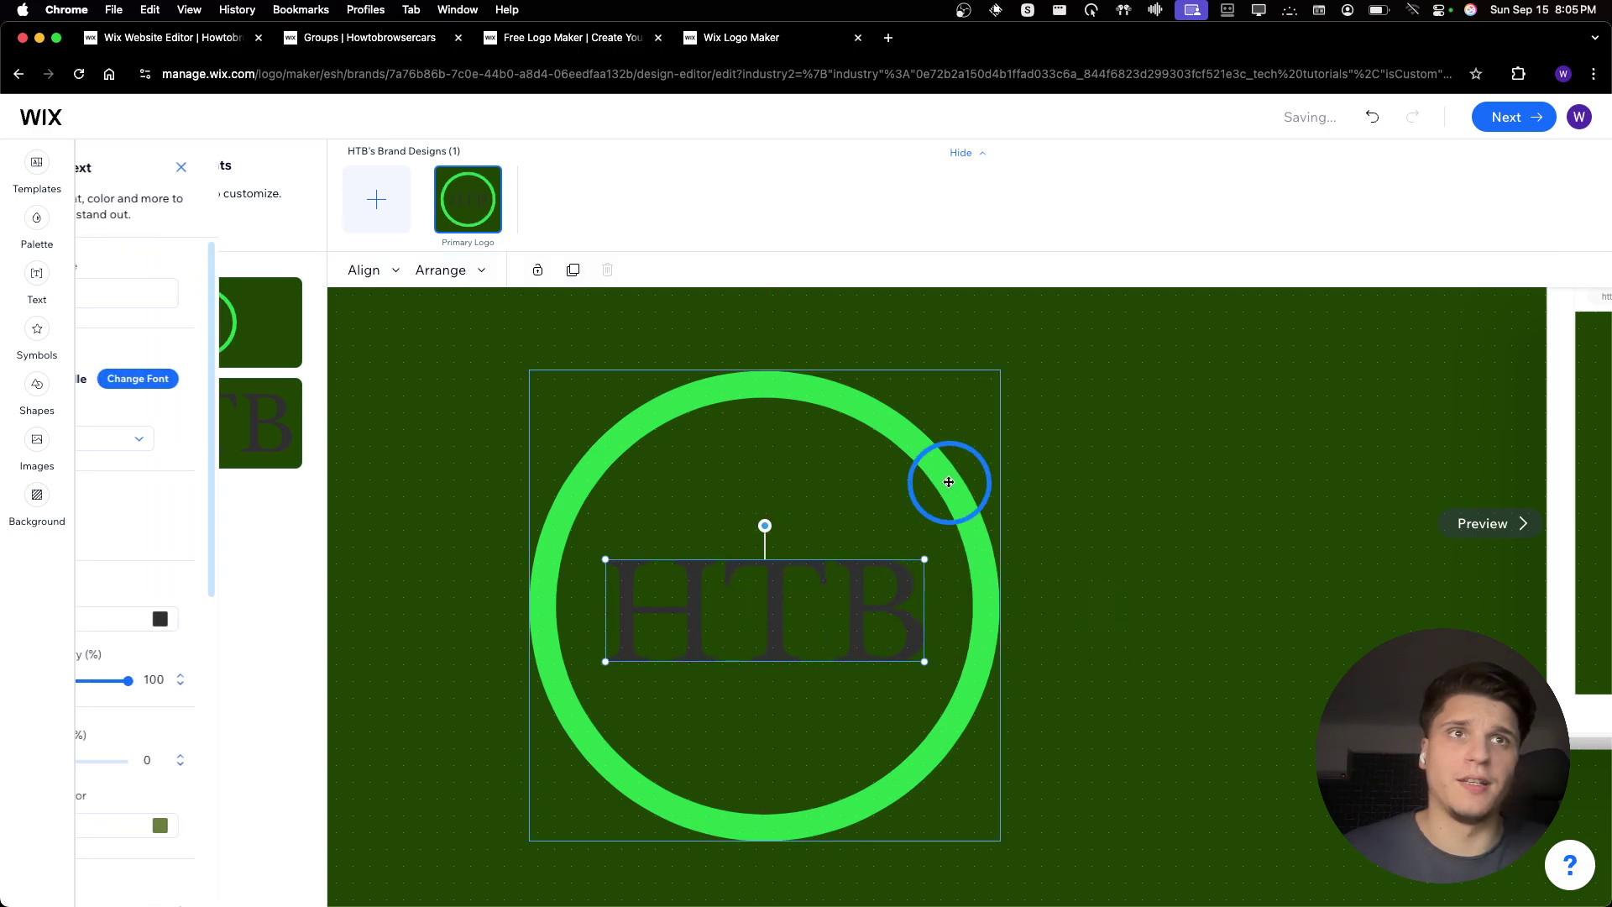
shift+click(877, 547)
Move the ring and HTB text right to centre them on the canvas
click(877, 547)
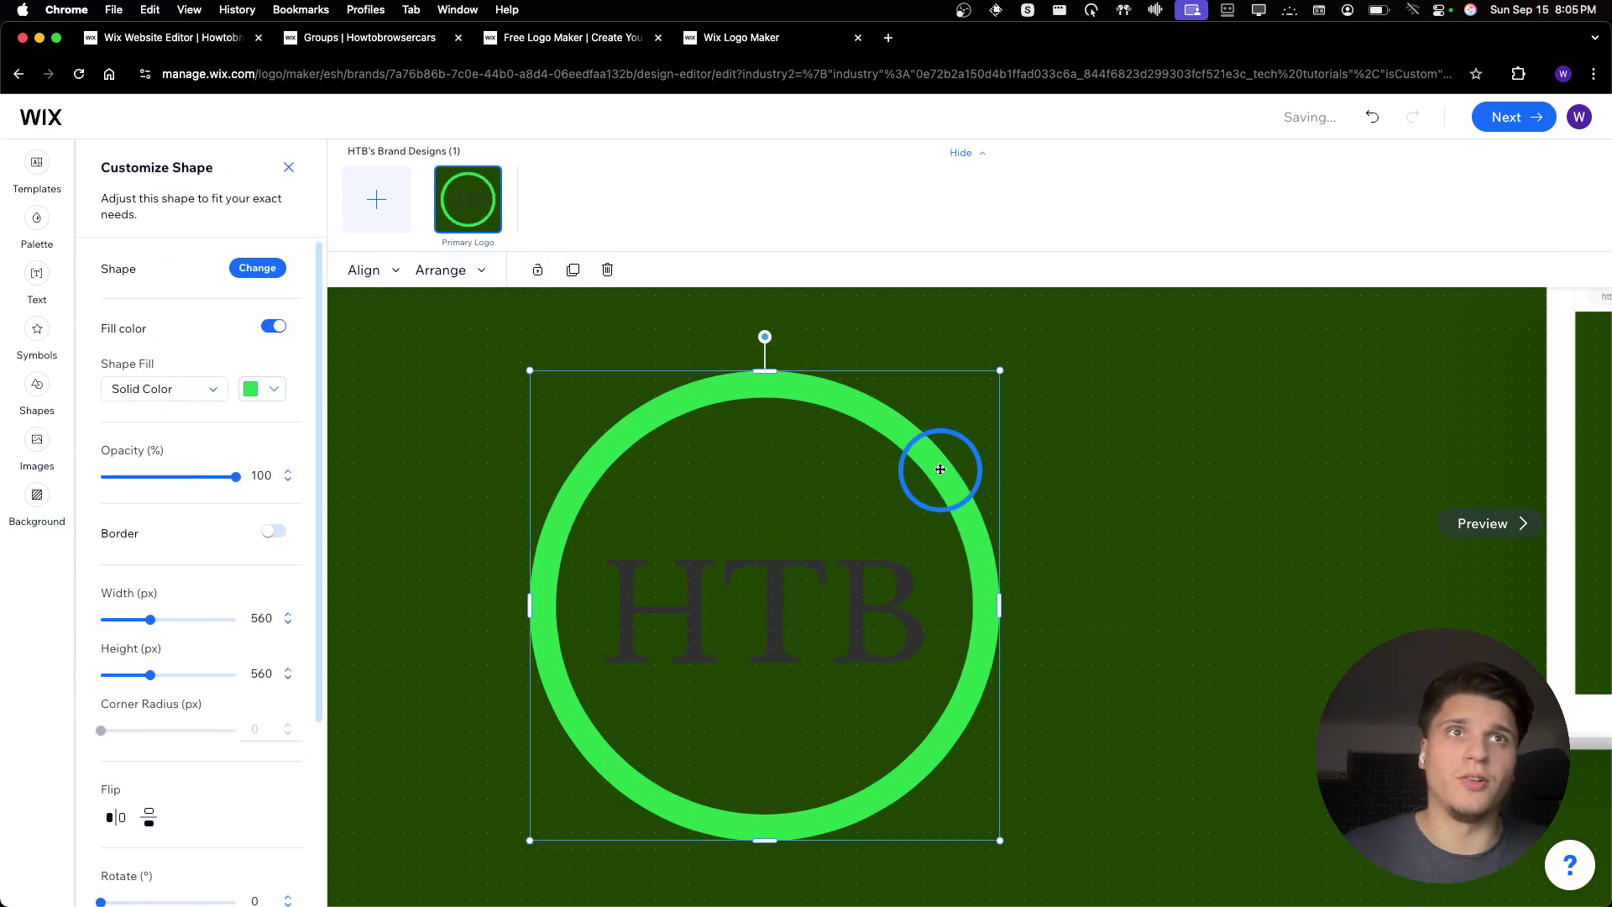
drag(943, 468, 1150, 467)
drag(871, 583, 1088, 583)
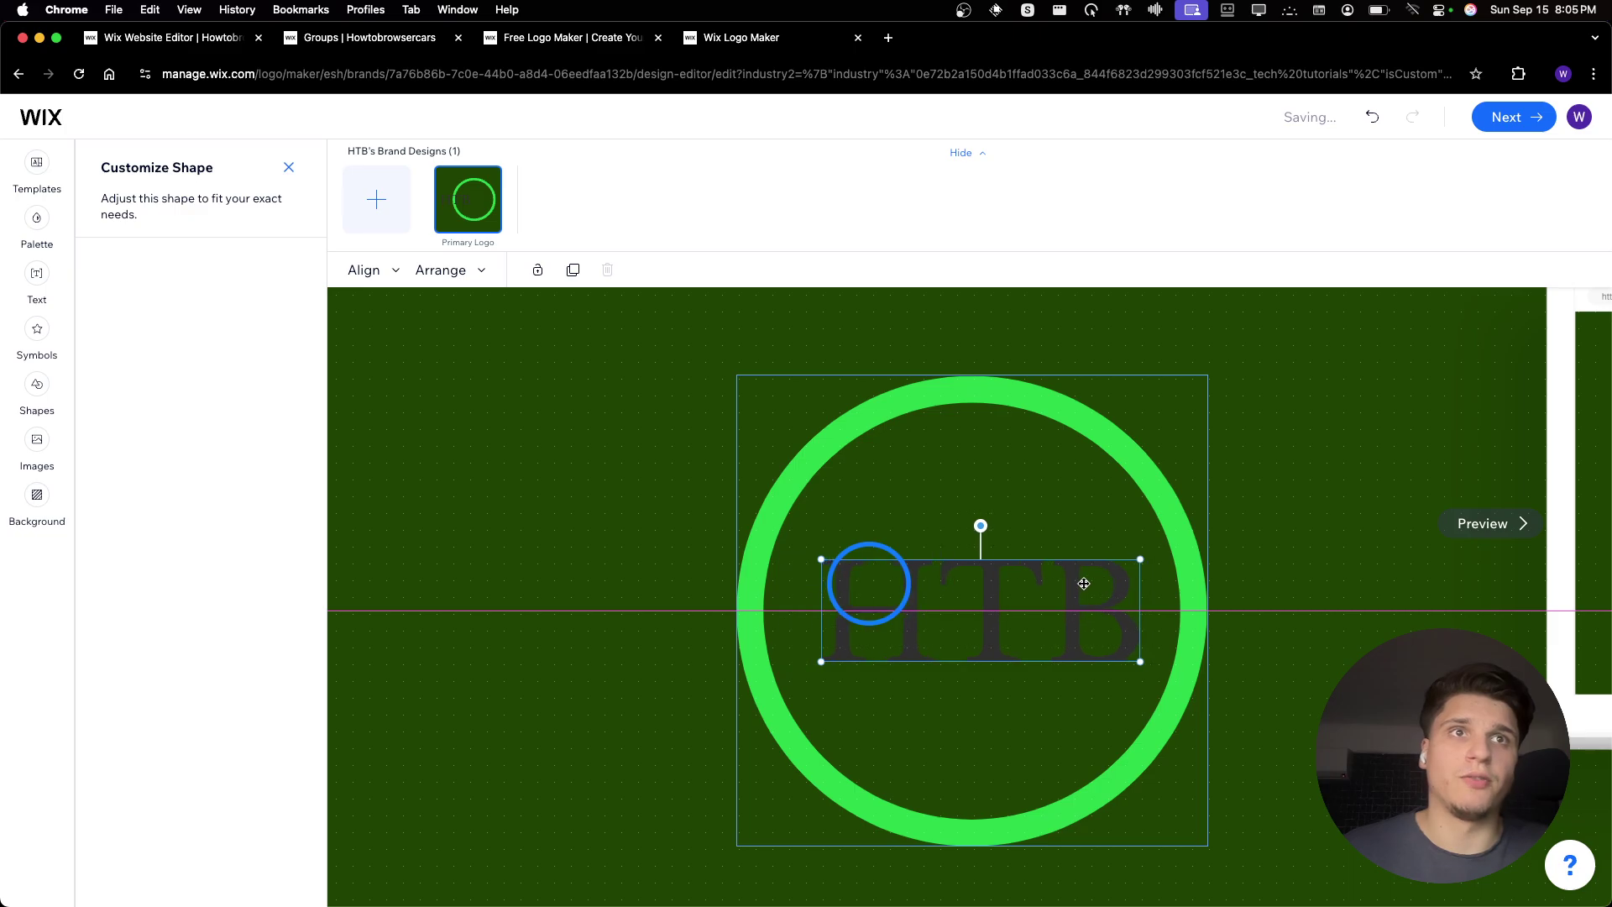
click(1069, 529)
shift+click(1047, 612)
click(1052, 611)
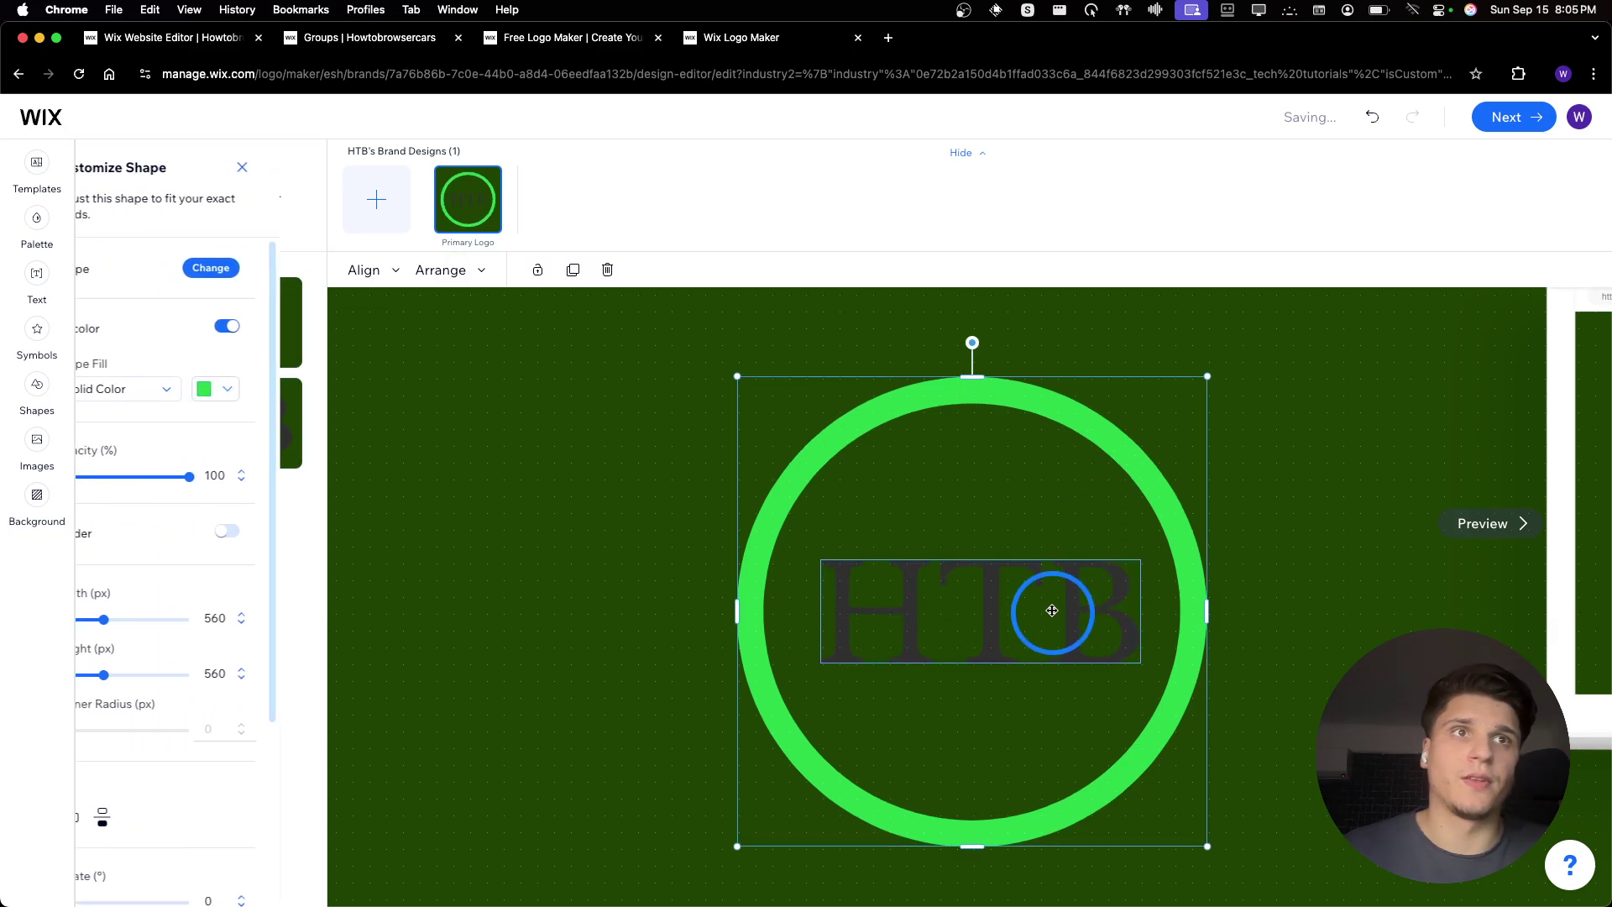
click(1083, 587)
click(1198, 601)
click(1070, 583)
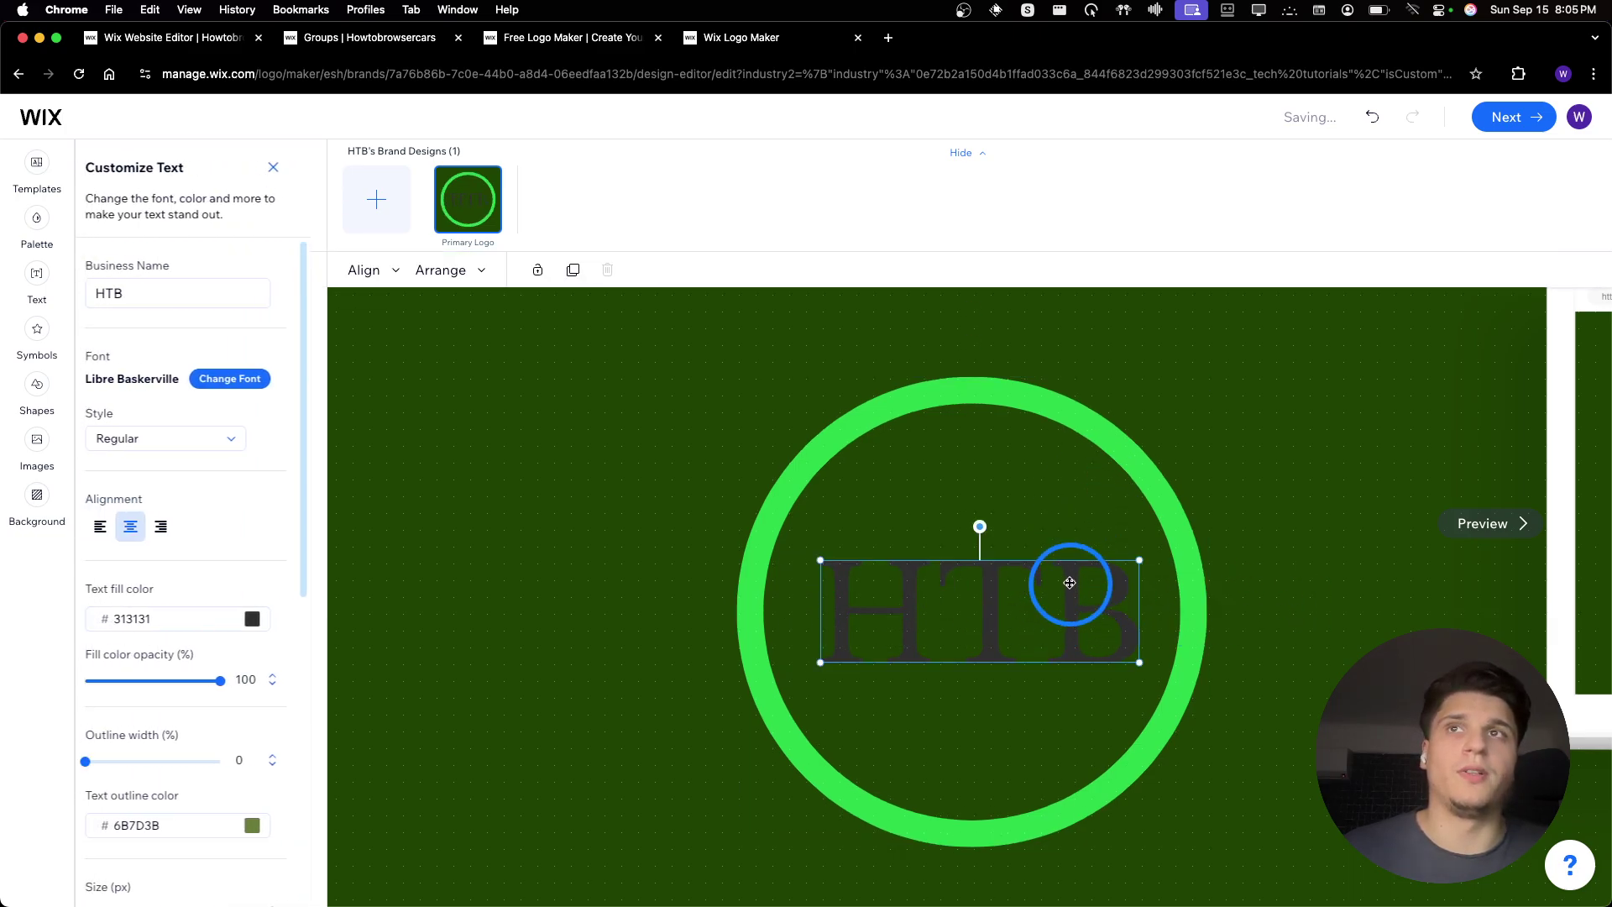
Change the HTB text fill colour to white FFFFFF
click(269, 621)
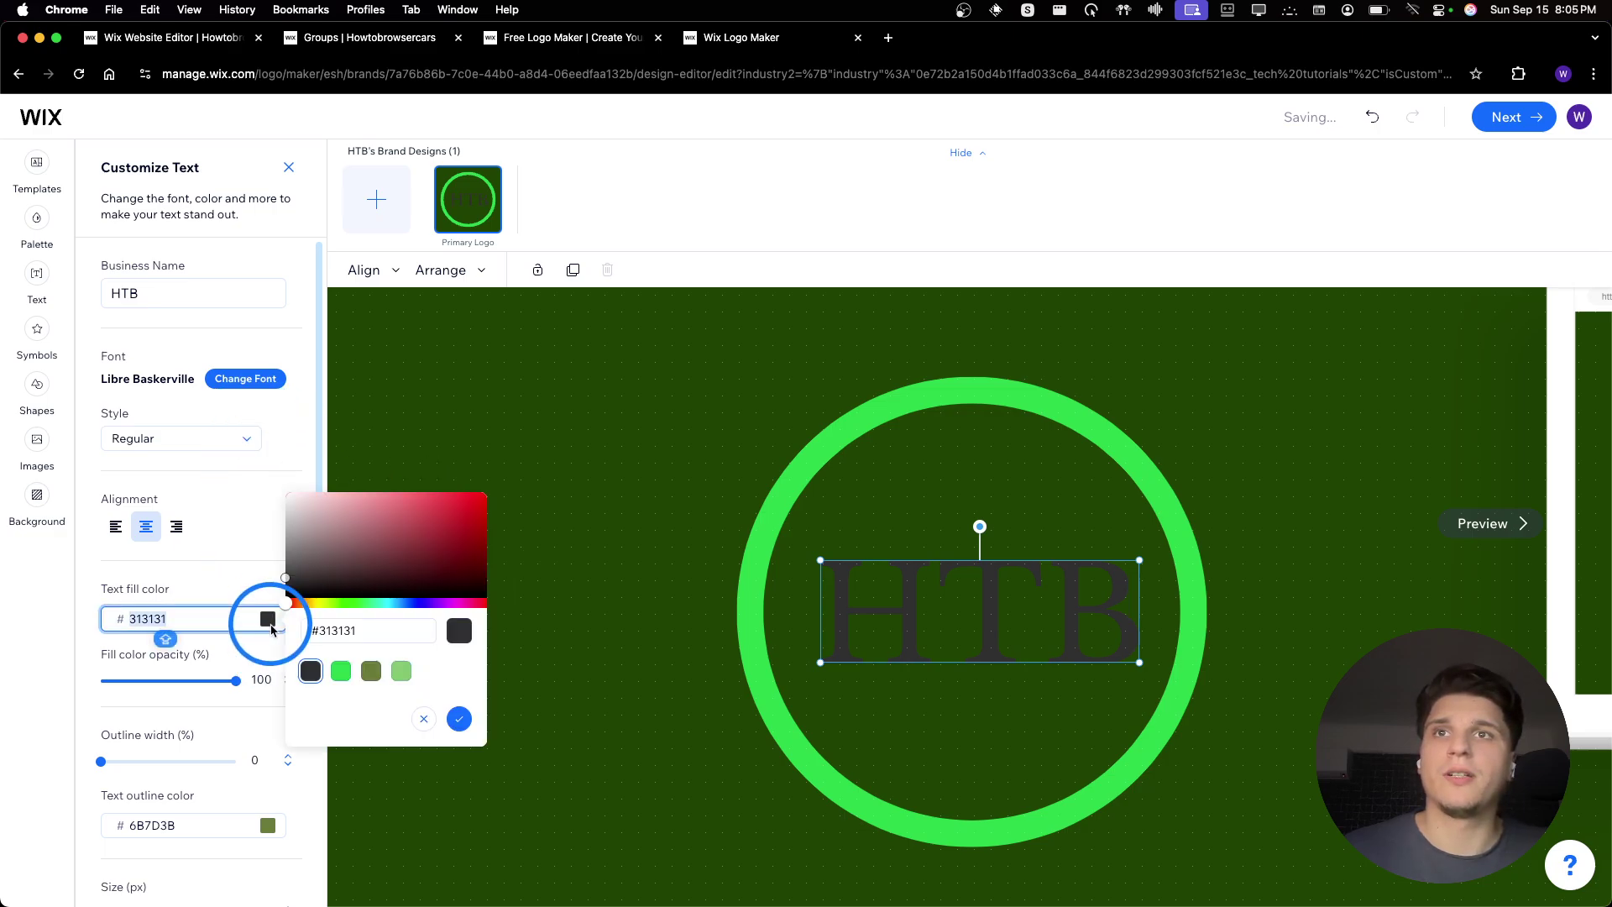
drag(335, 542, 245, 381)
click(460, 719)
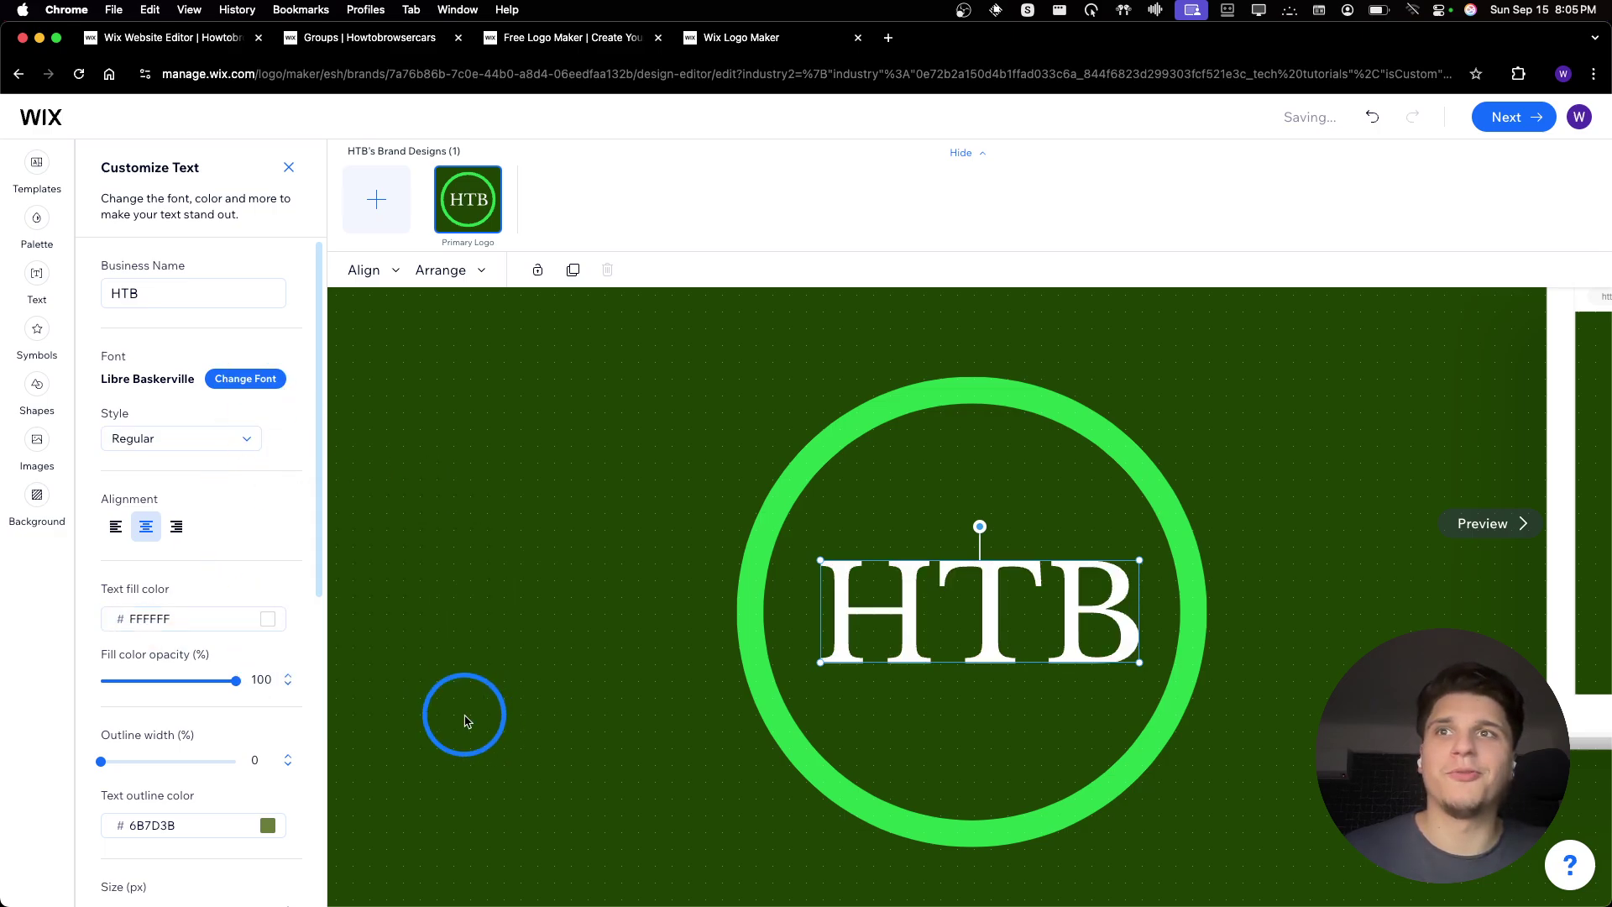
mouse_move(106, 763)
mouse_down()
mouse_move(154, 761)
mouse_move(99, 763)
mouse_up()
scroll(108, 839, down, 5)
scroll(106, 831, down, 2)
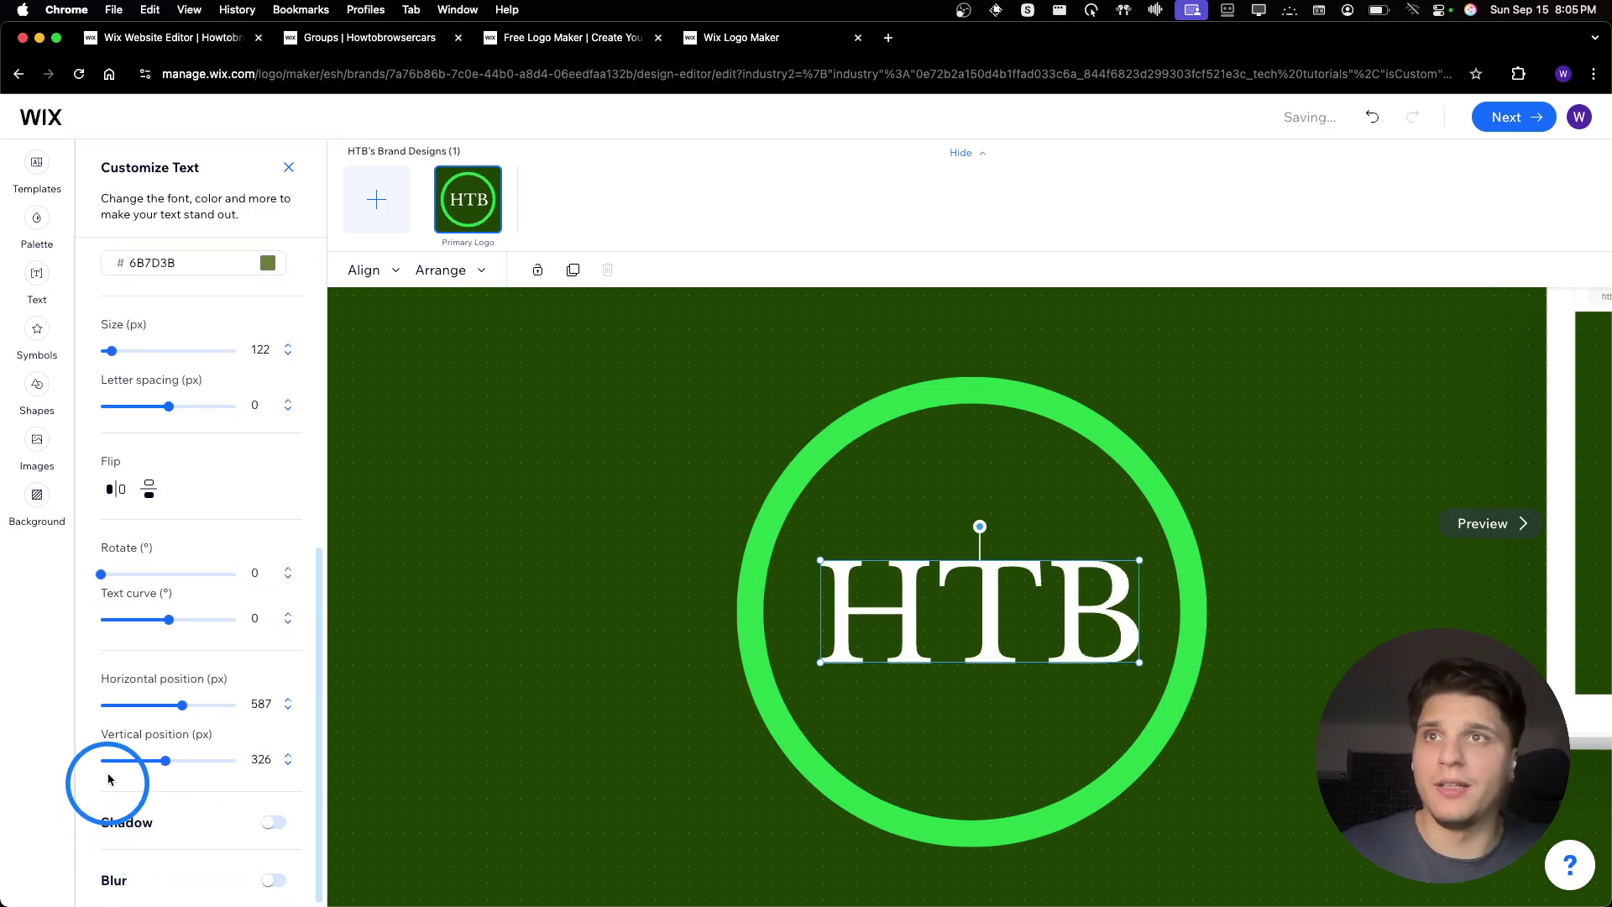
scroll(110, 654, up, 4)
scroll(109, 654, down, 4)
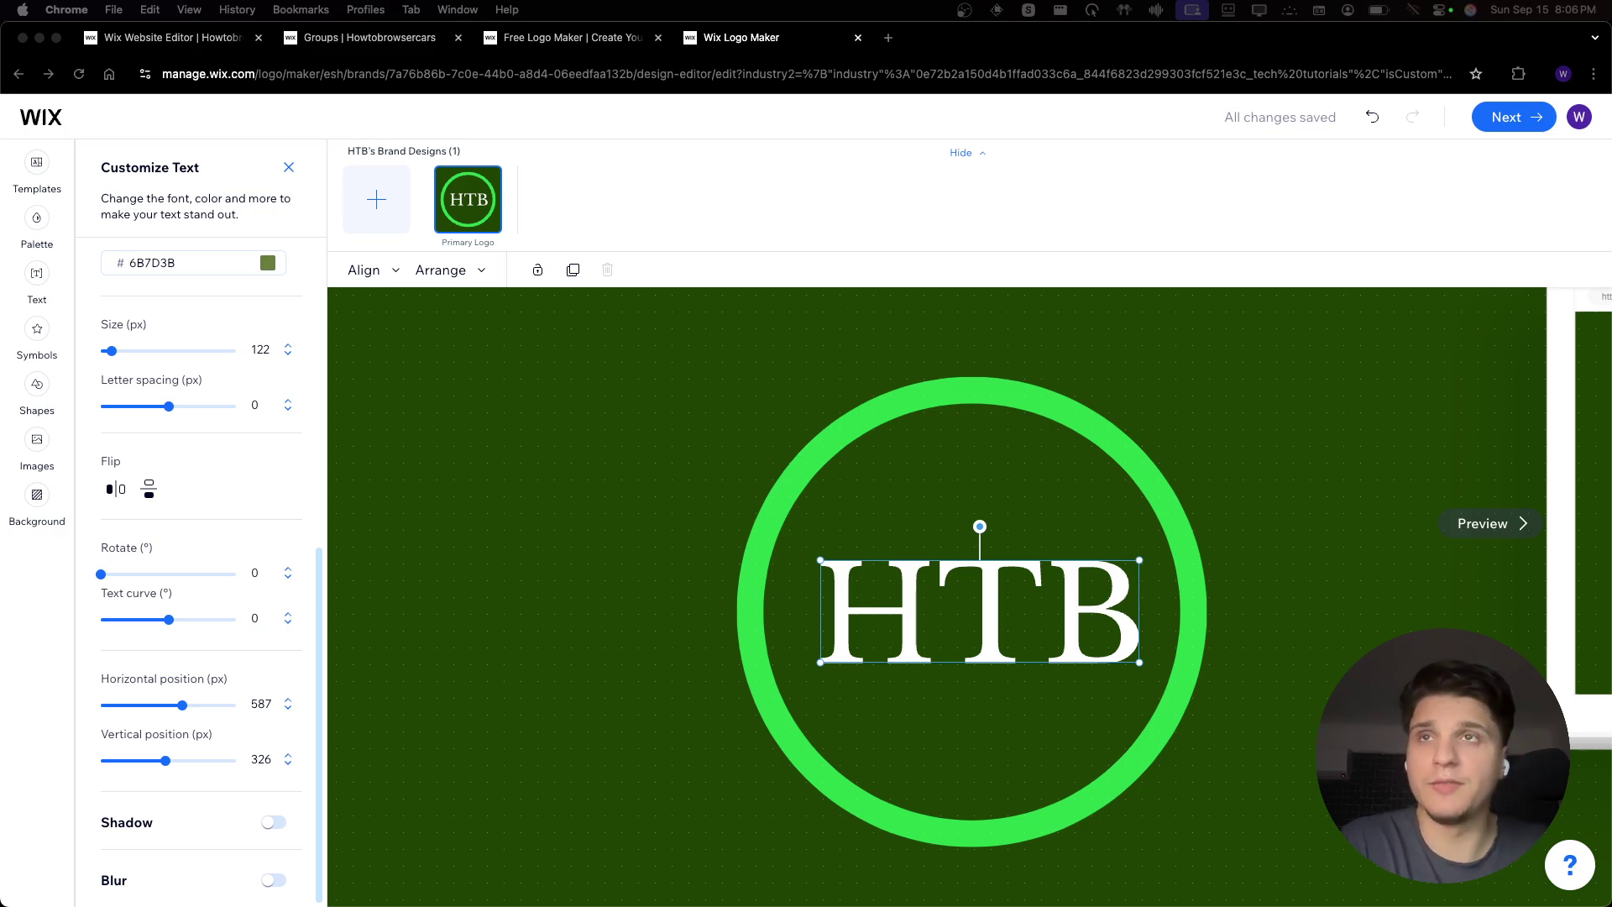
click(839, 493)
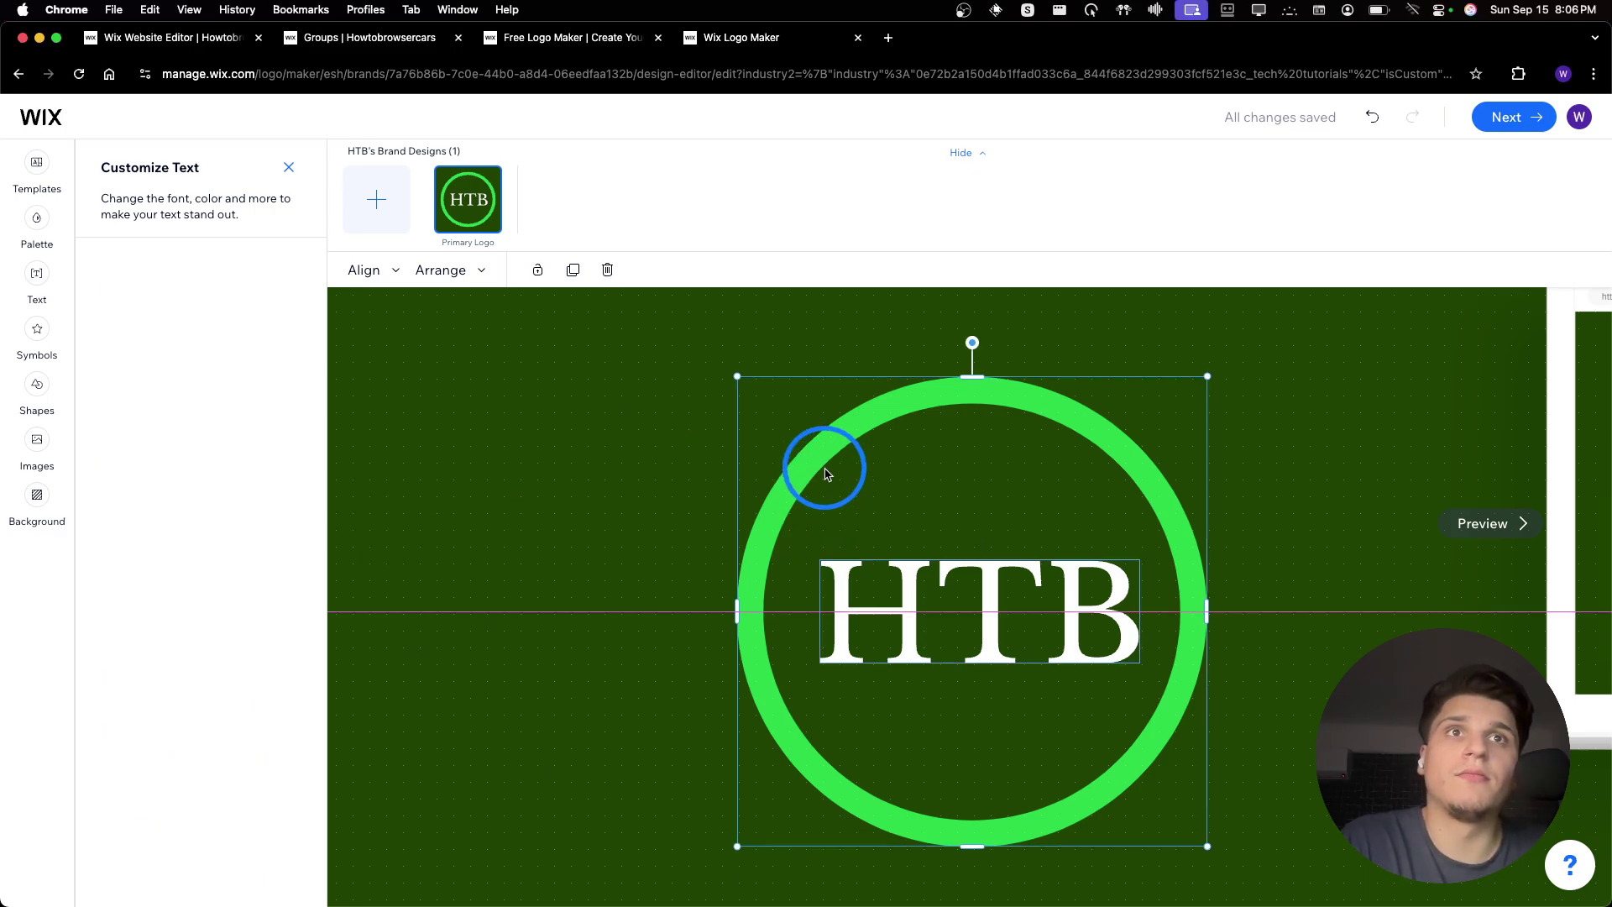
click(919, 596)
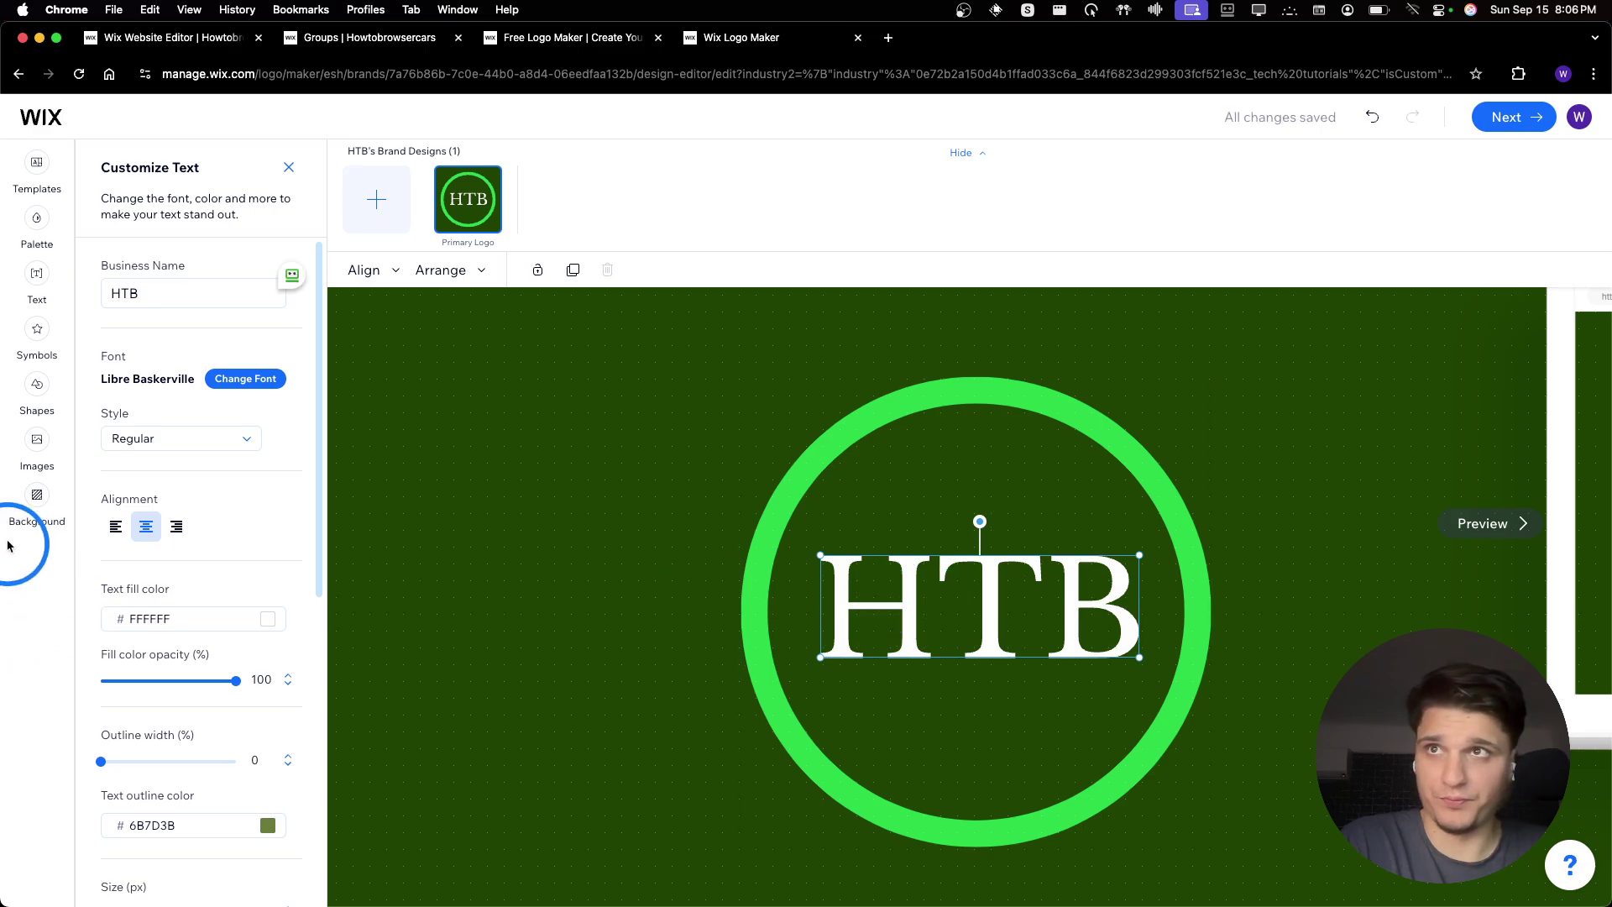
click(37, 437)
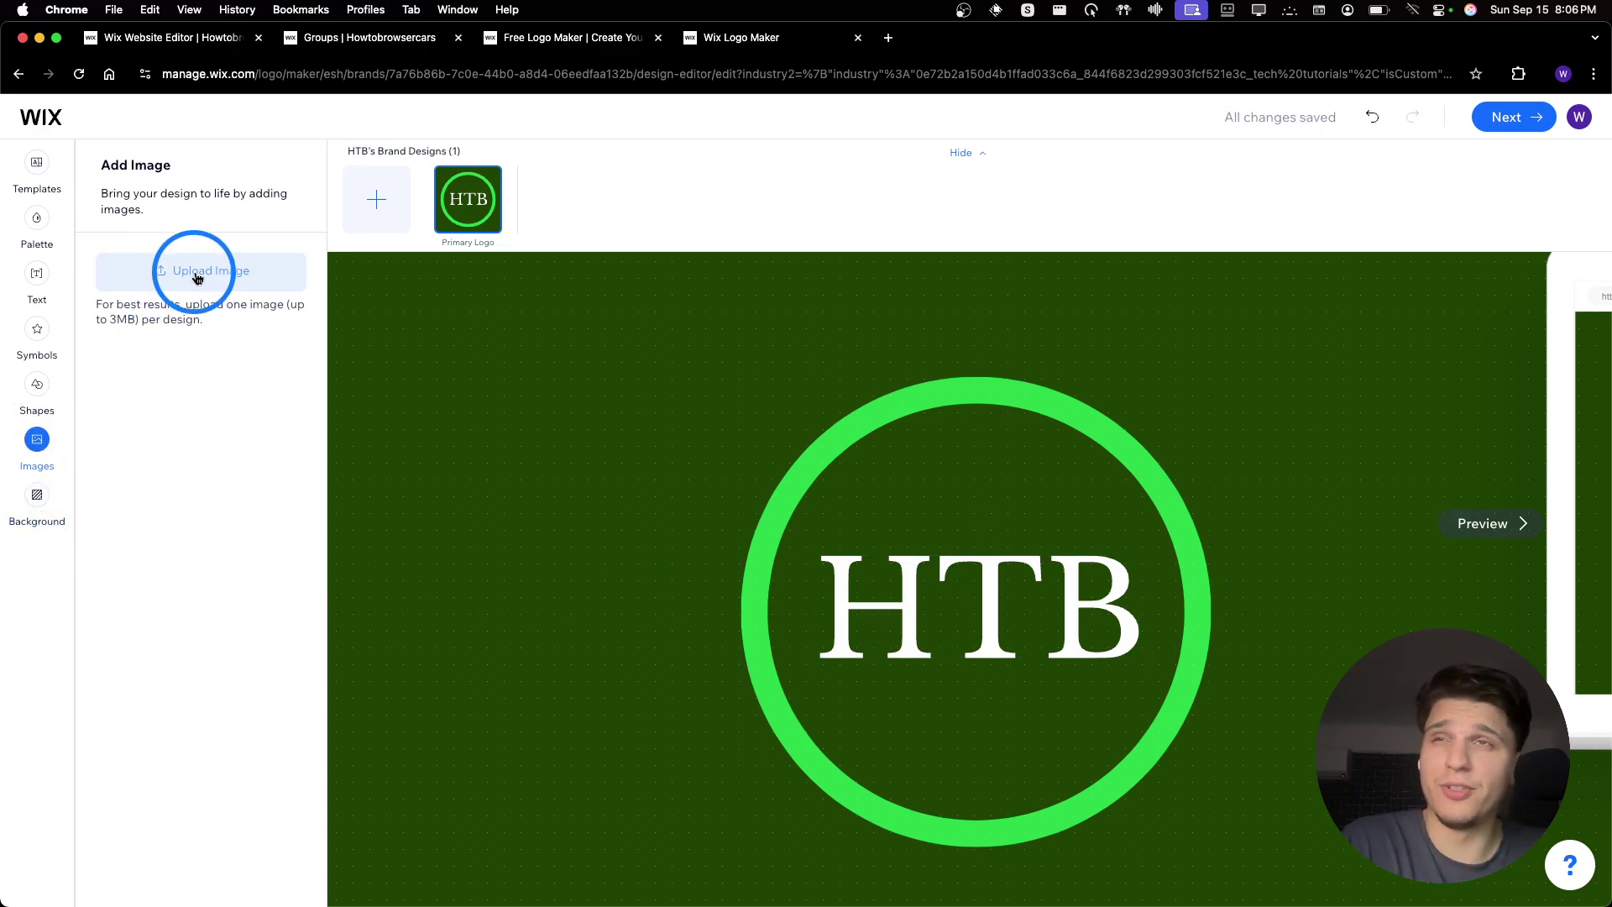
click(37, 383)
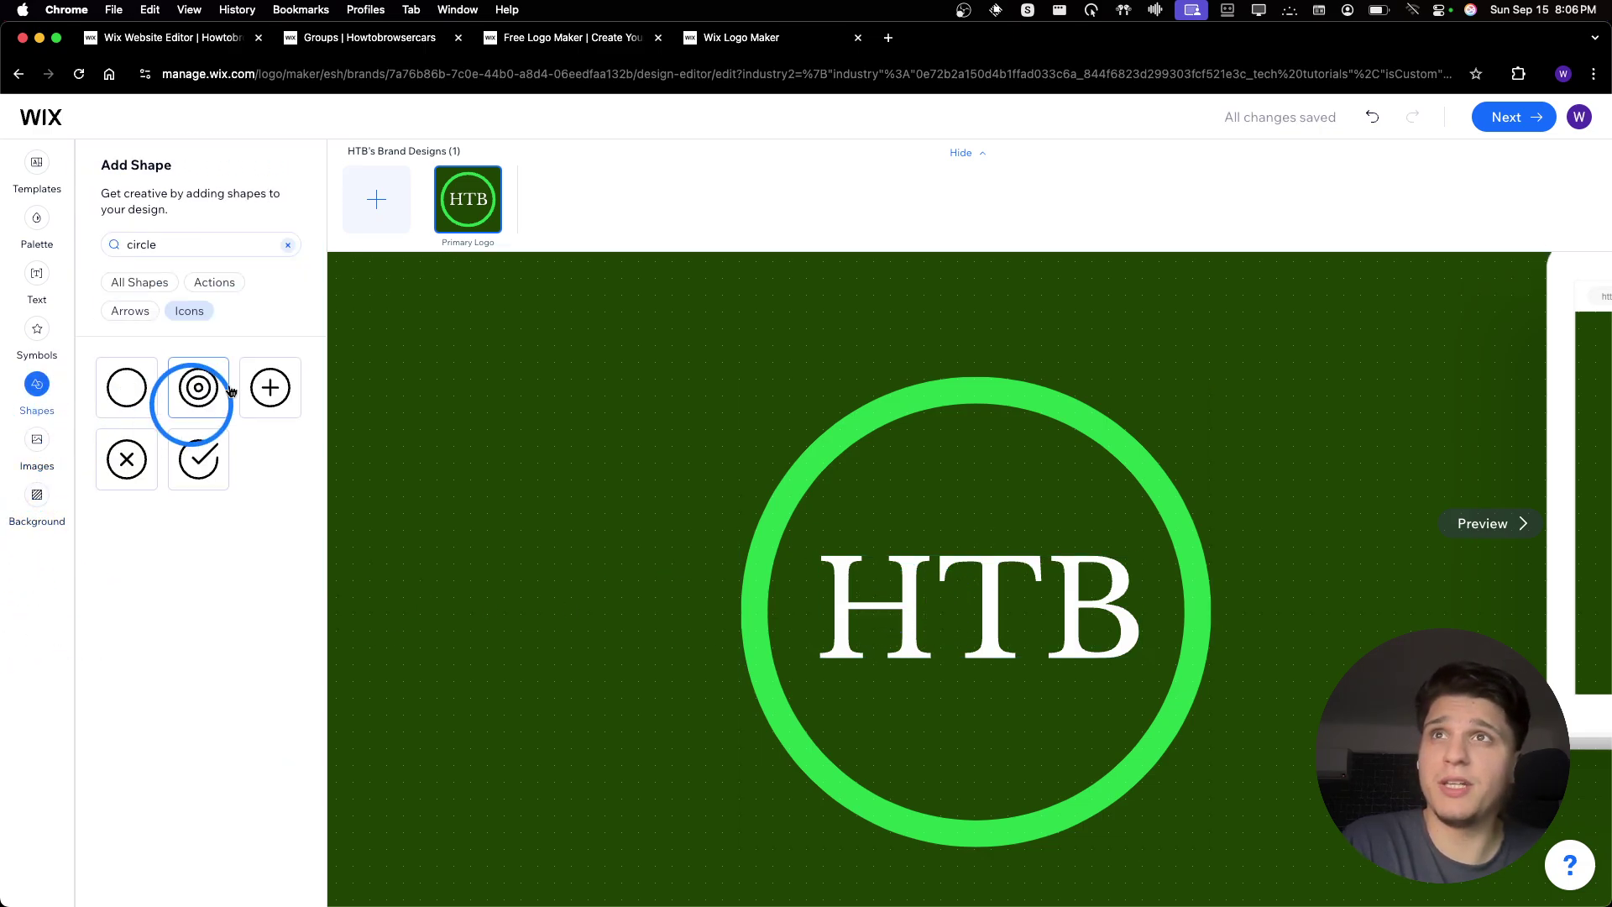
click(189, 291)
click(128, 312)
click(287, 245)
click(37, 332)
click(130, 384)
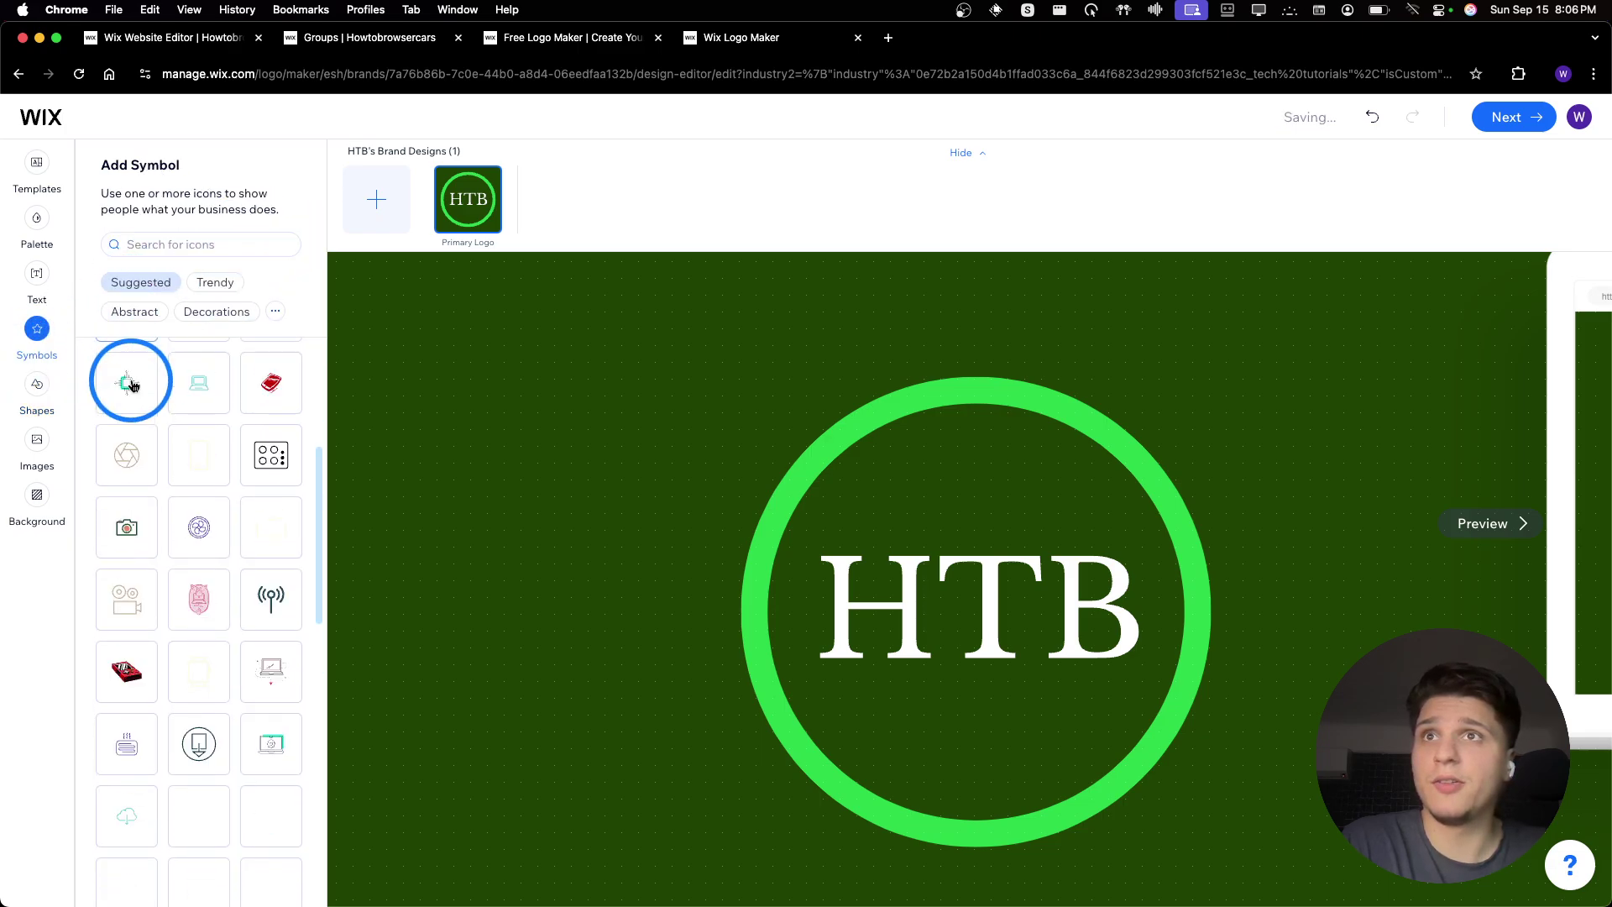
click(37, 277)
click(209, 269)
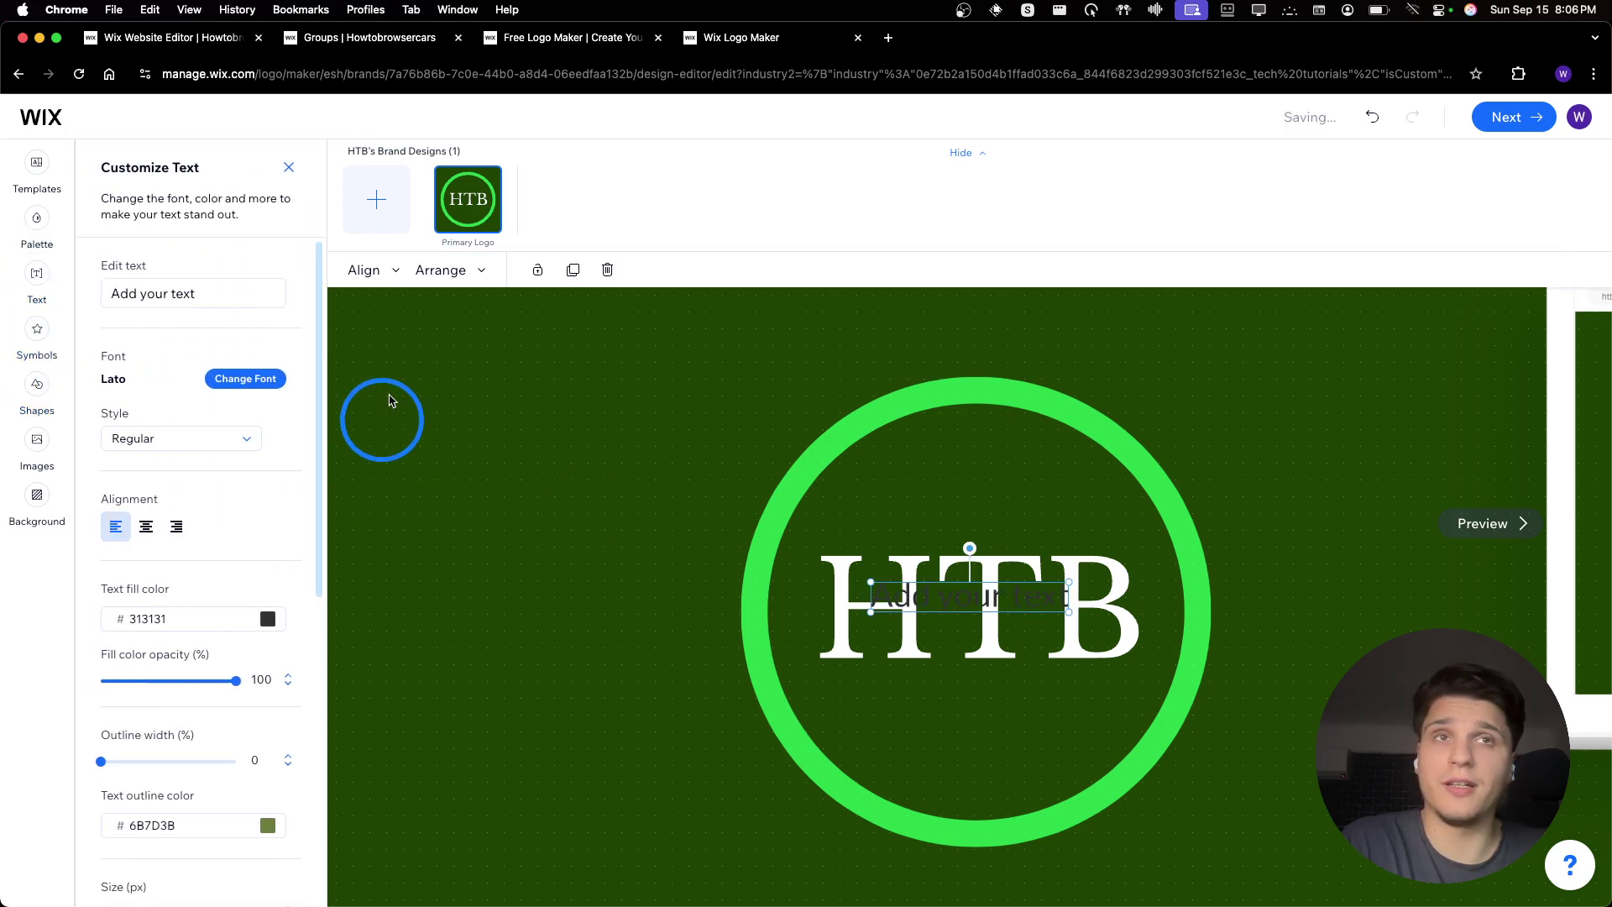
click(37, 218)
click(153, 579)
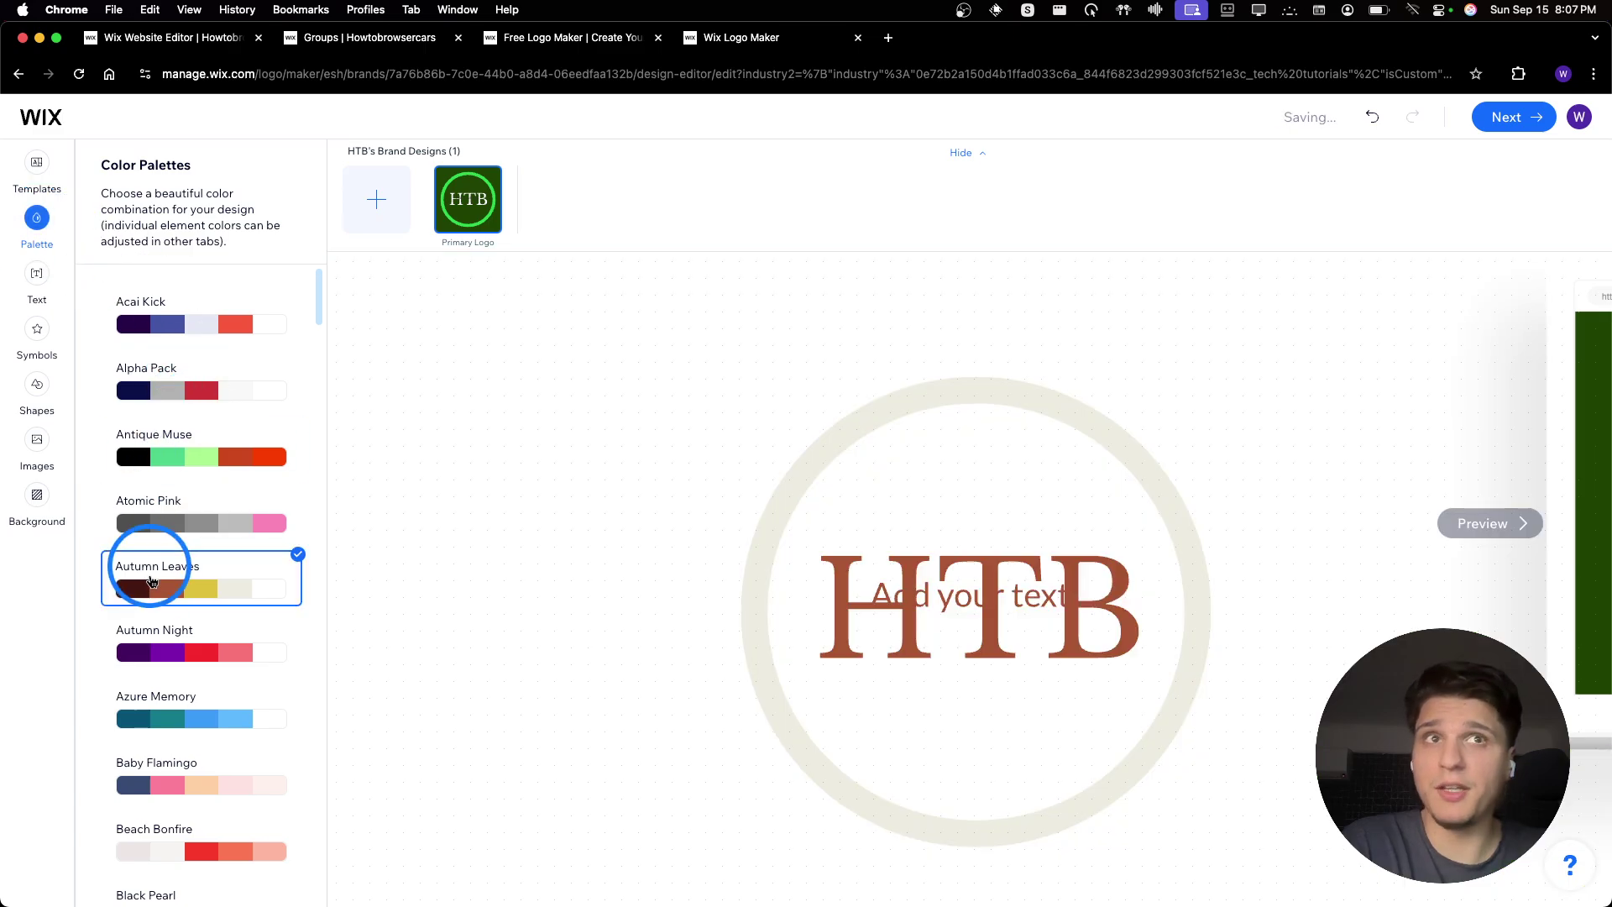
click(159, 781)
scroll(164, 739, down, 10)
click(178, 692)
click(204, 502)
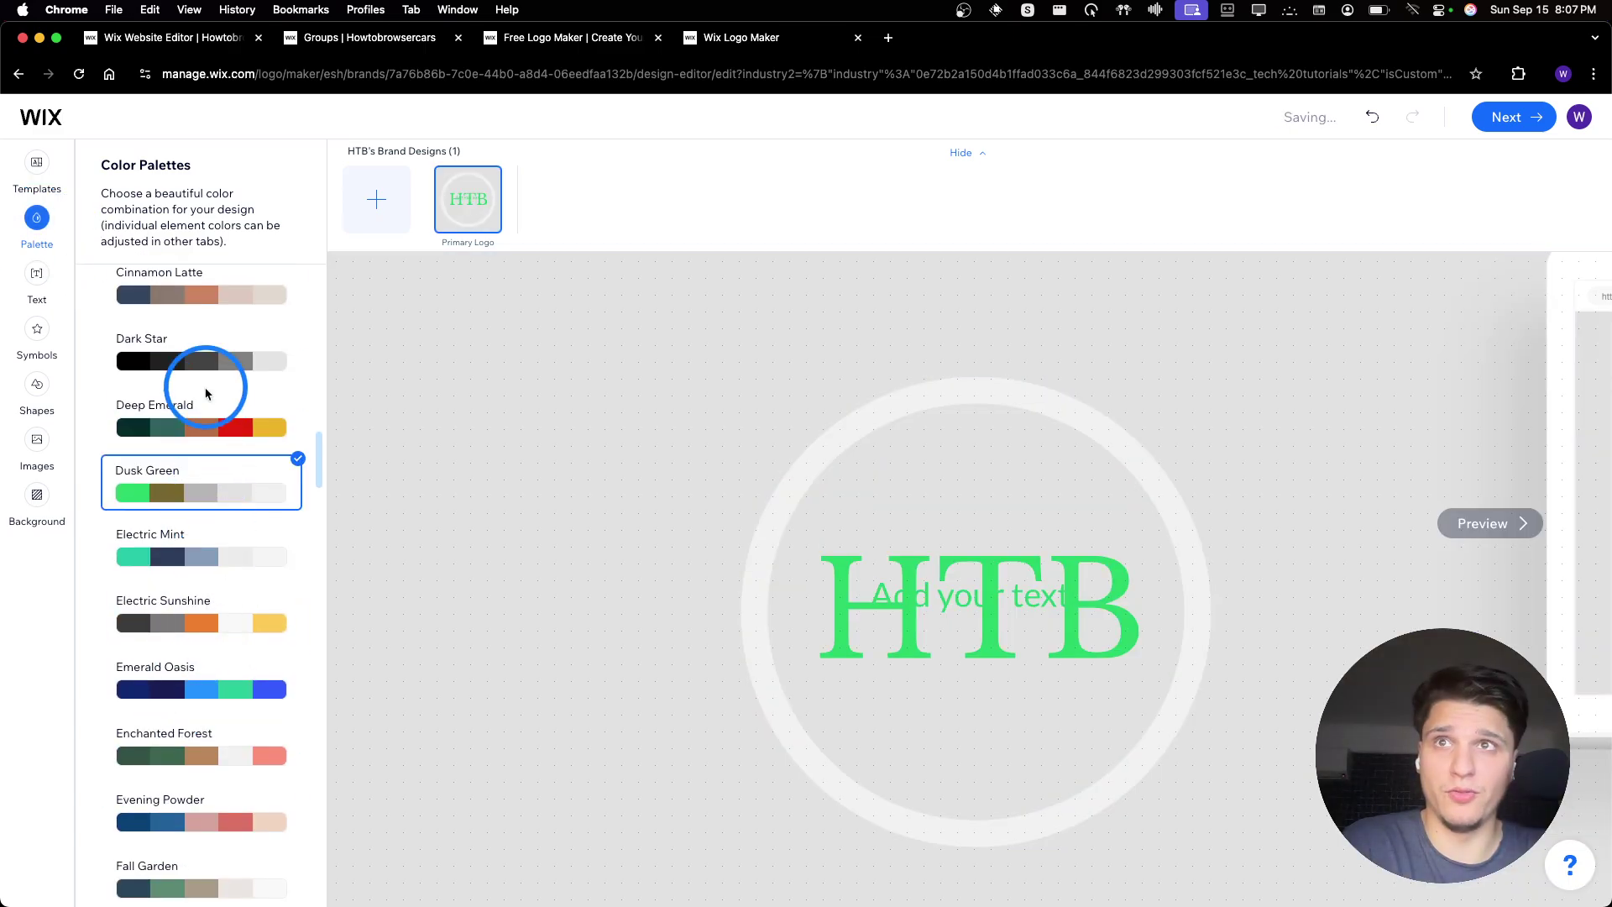
scroll(197, 520, down, 20)
scroll(197, 529, down, 2)
click(37, 162)
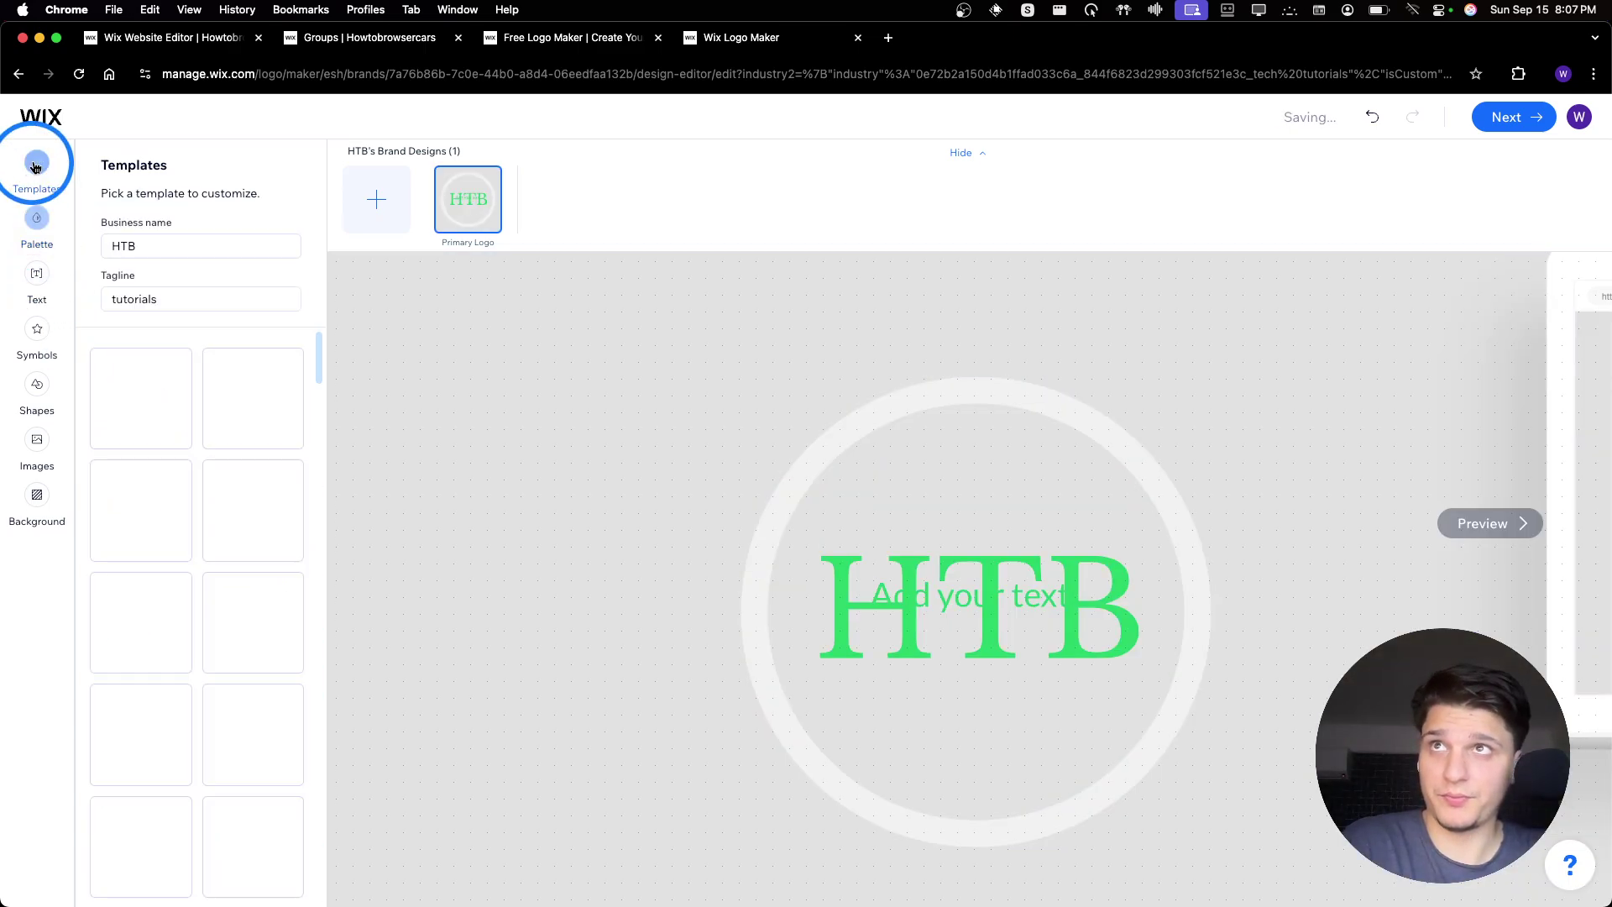
scroll(176, 470, down, 15)
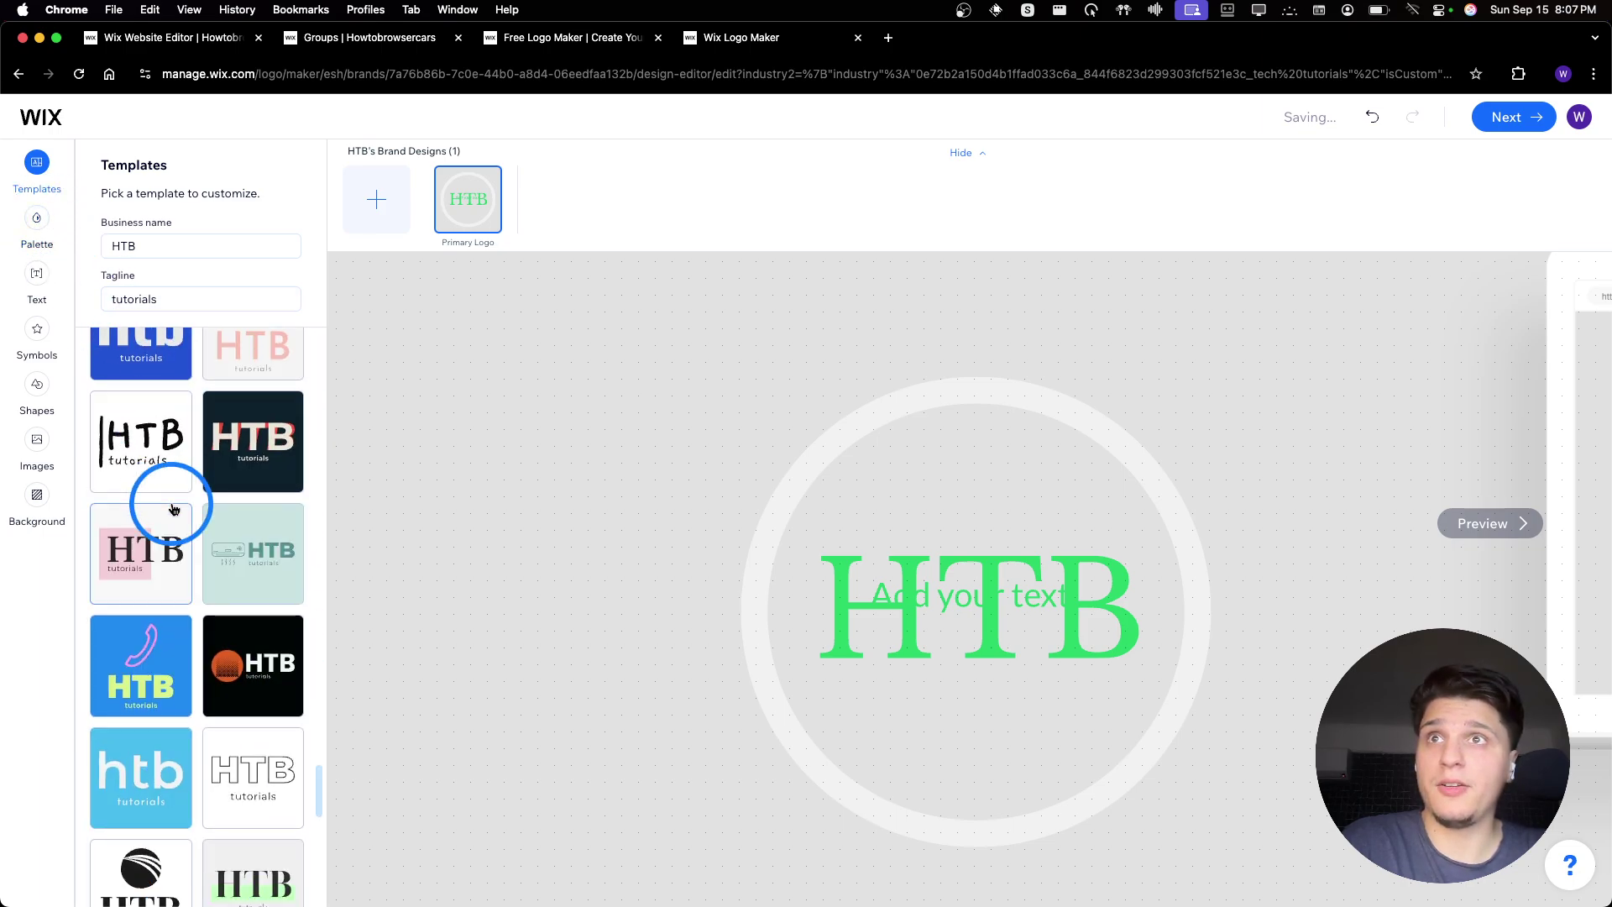
click(151, 445)
click(143, 722)
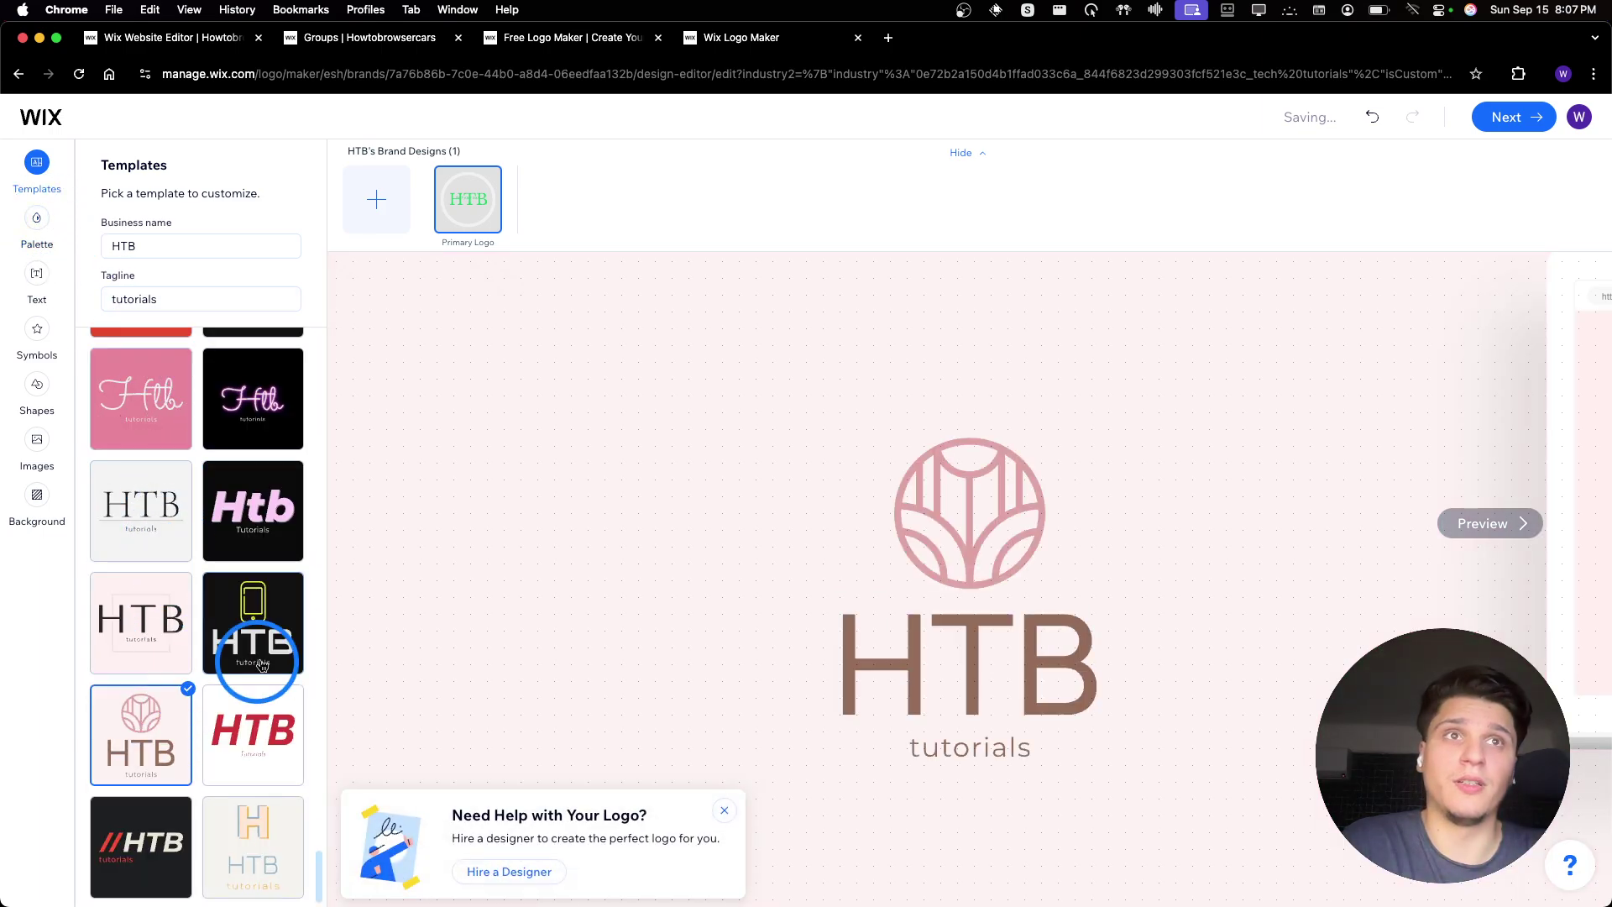
click(252, 638)
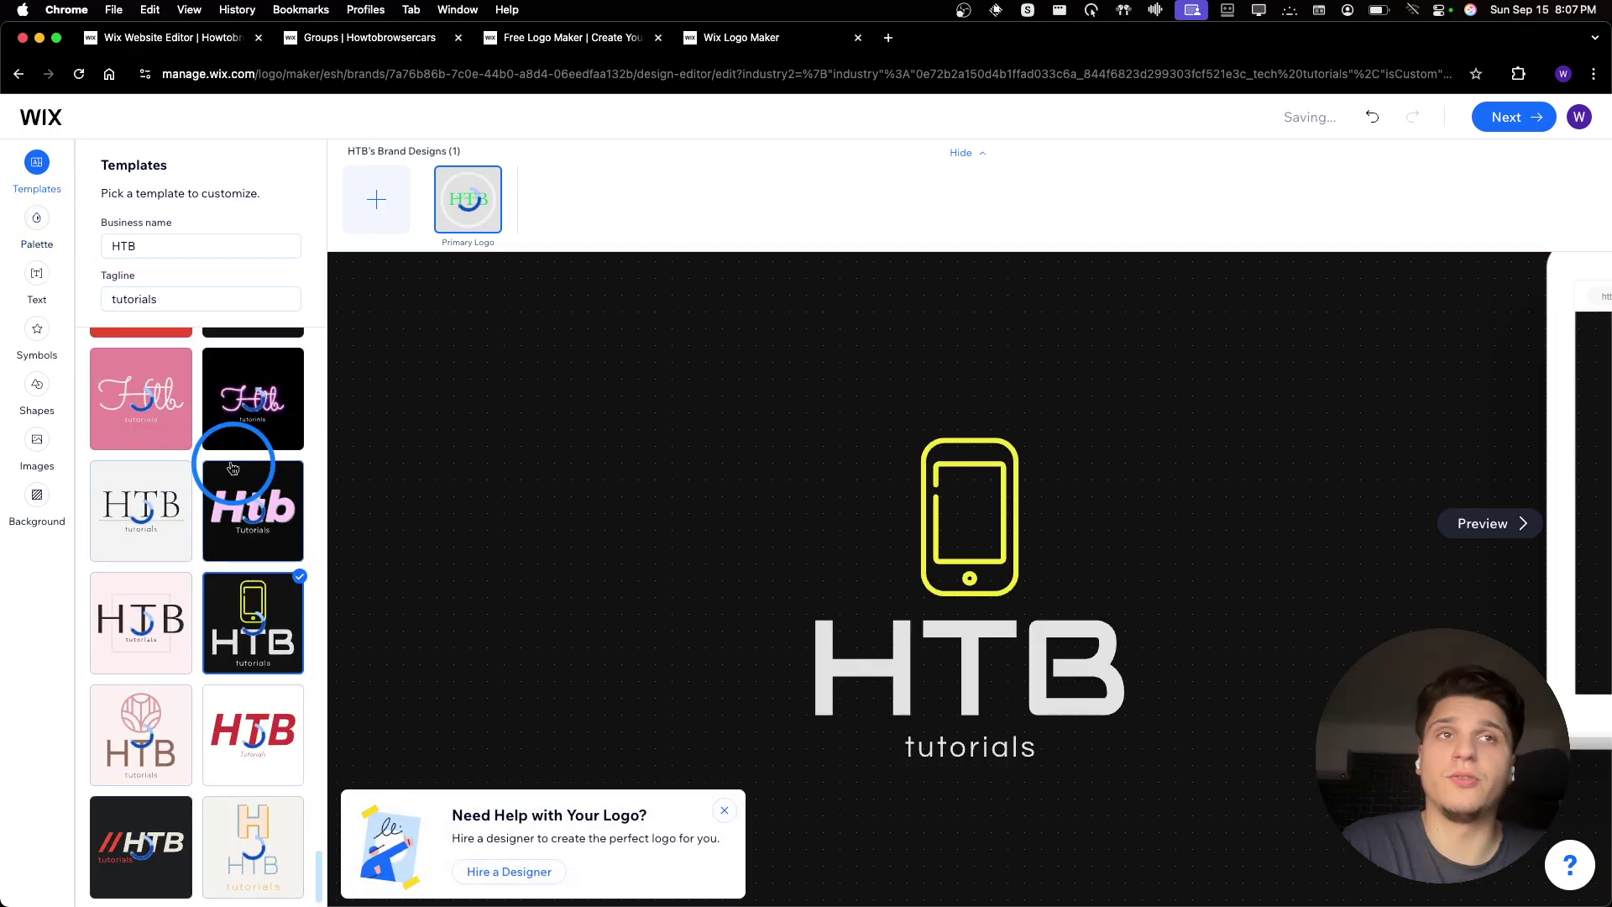
click(1369, 119)
click(1371, 118)
click(1370, 117)
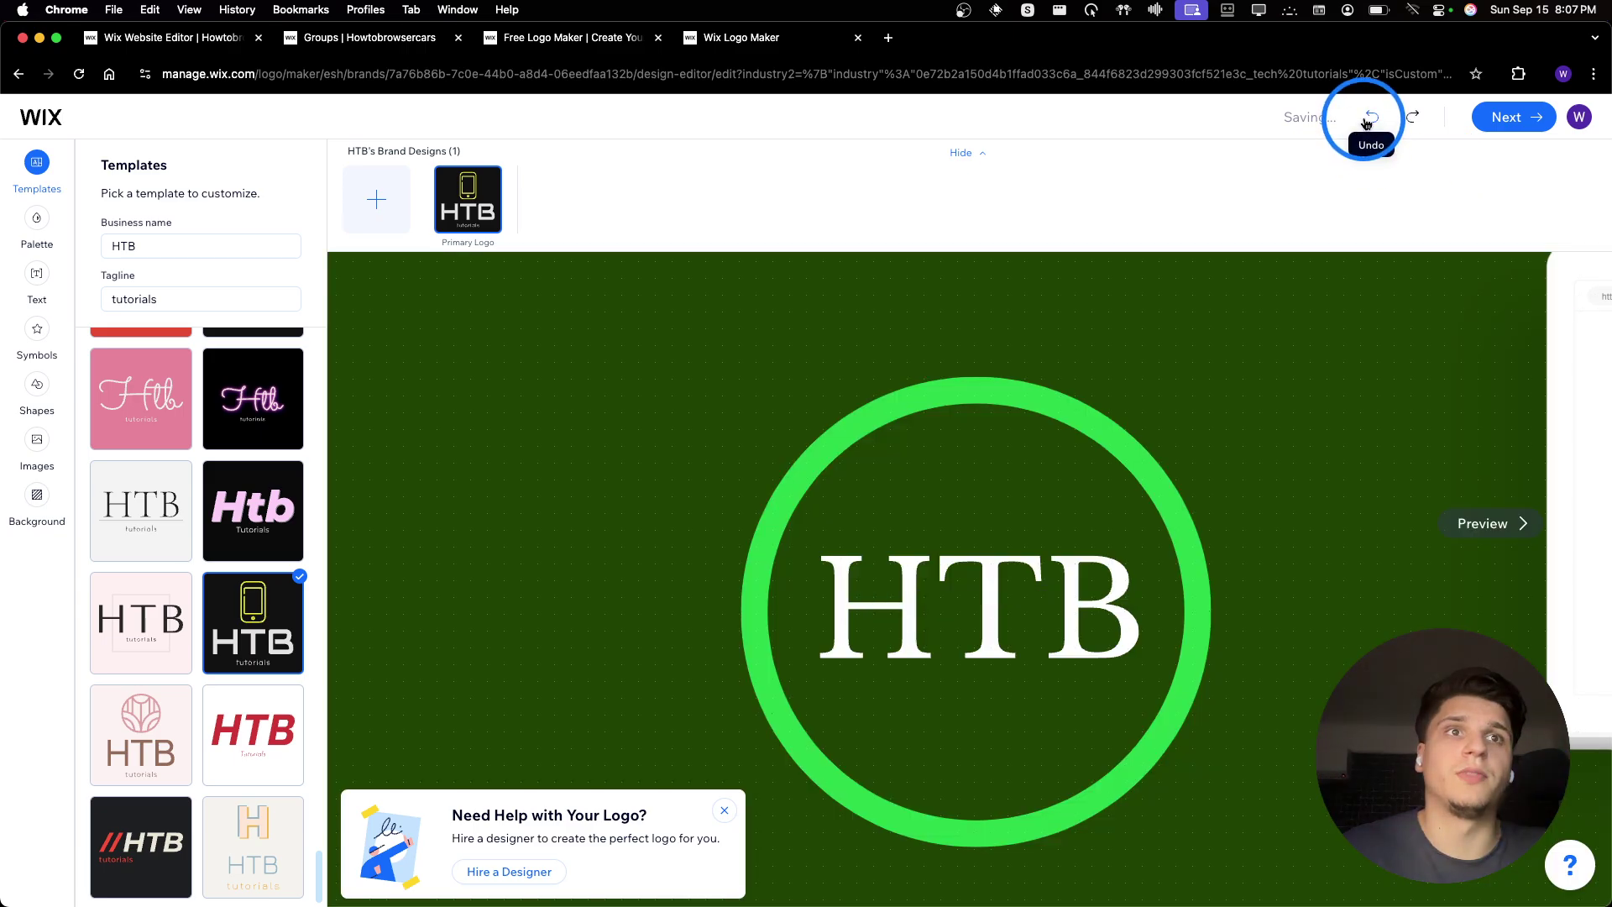
click(1122, 555)
click(842, 695)
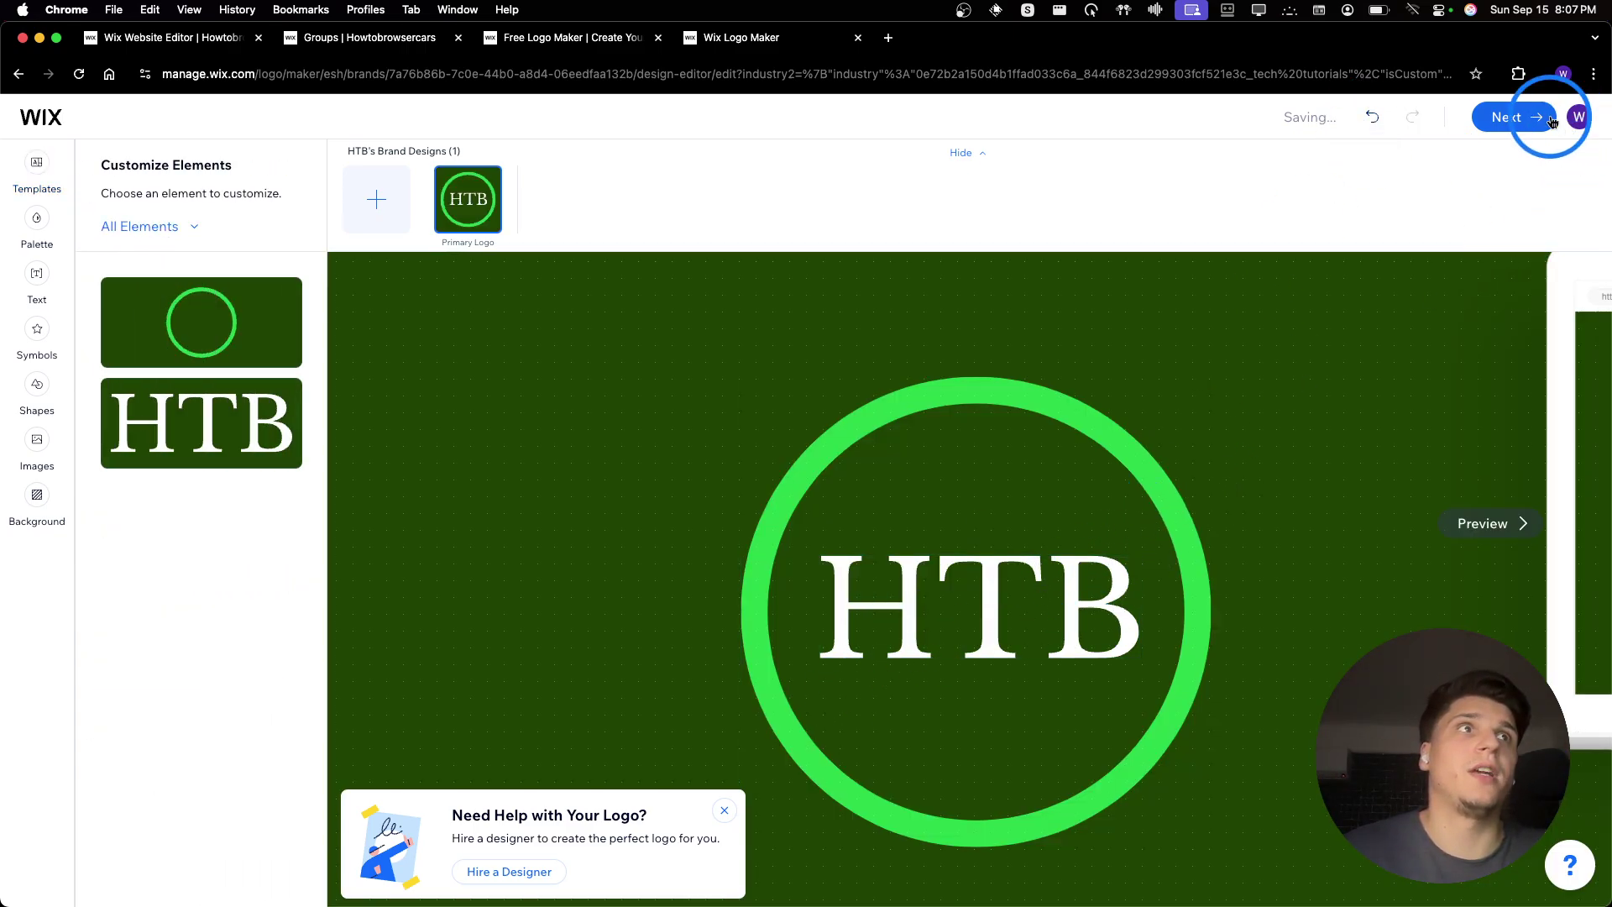
Move from the editor past the 'Do more with your logo' offer to the Just a Logo plans
click(1505, 117)
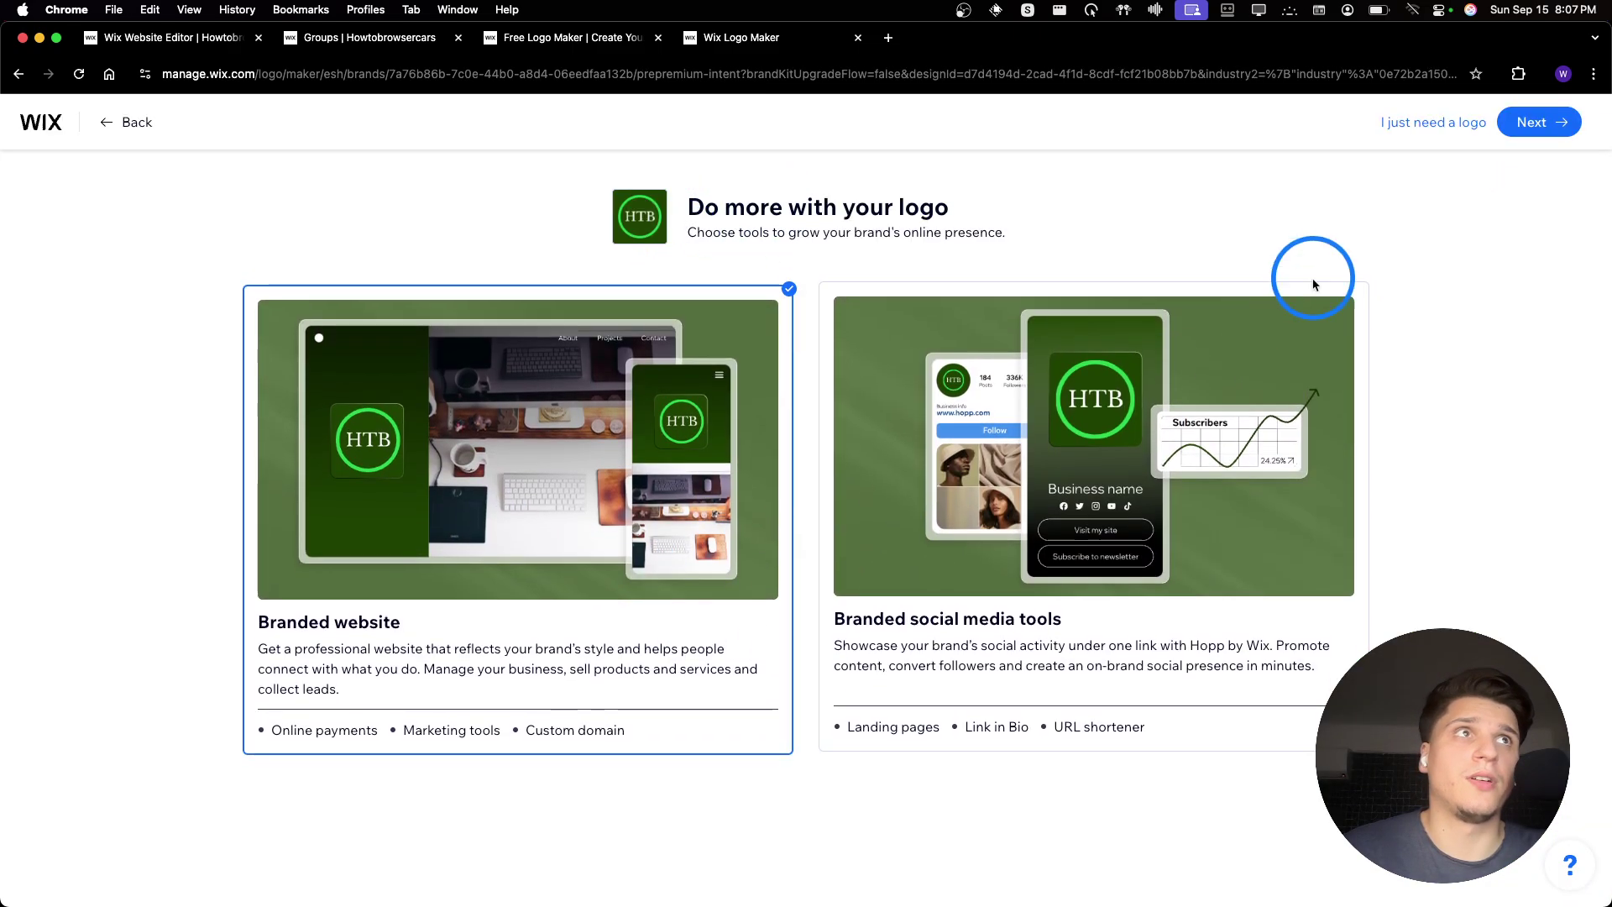
click(1536, 121)
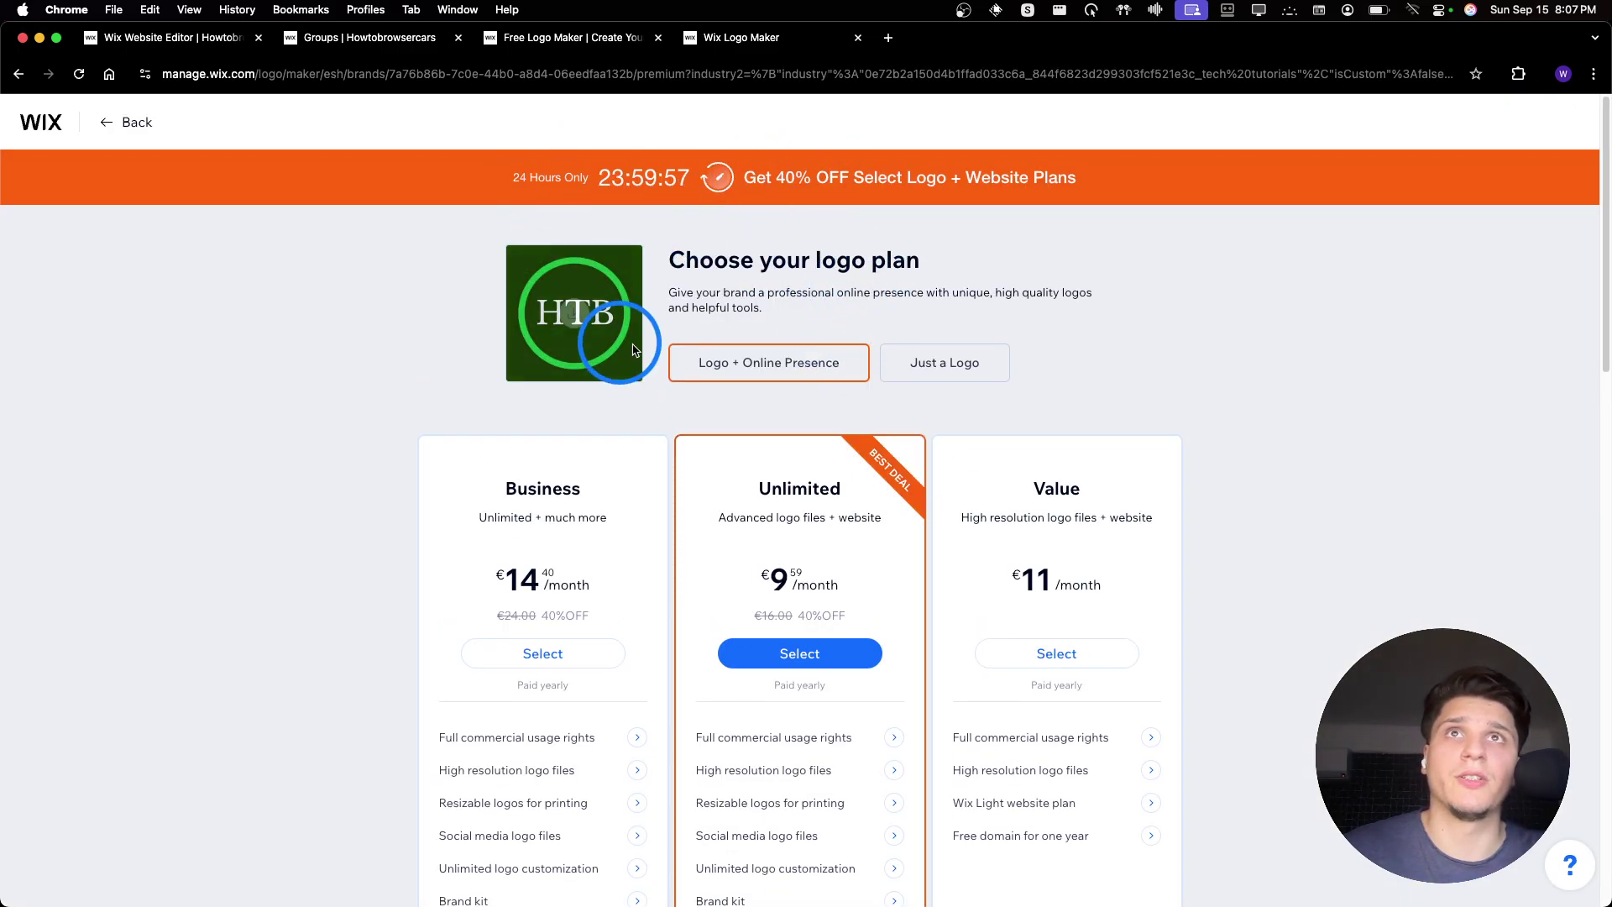
mouse_move(579, 311)
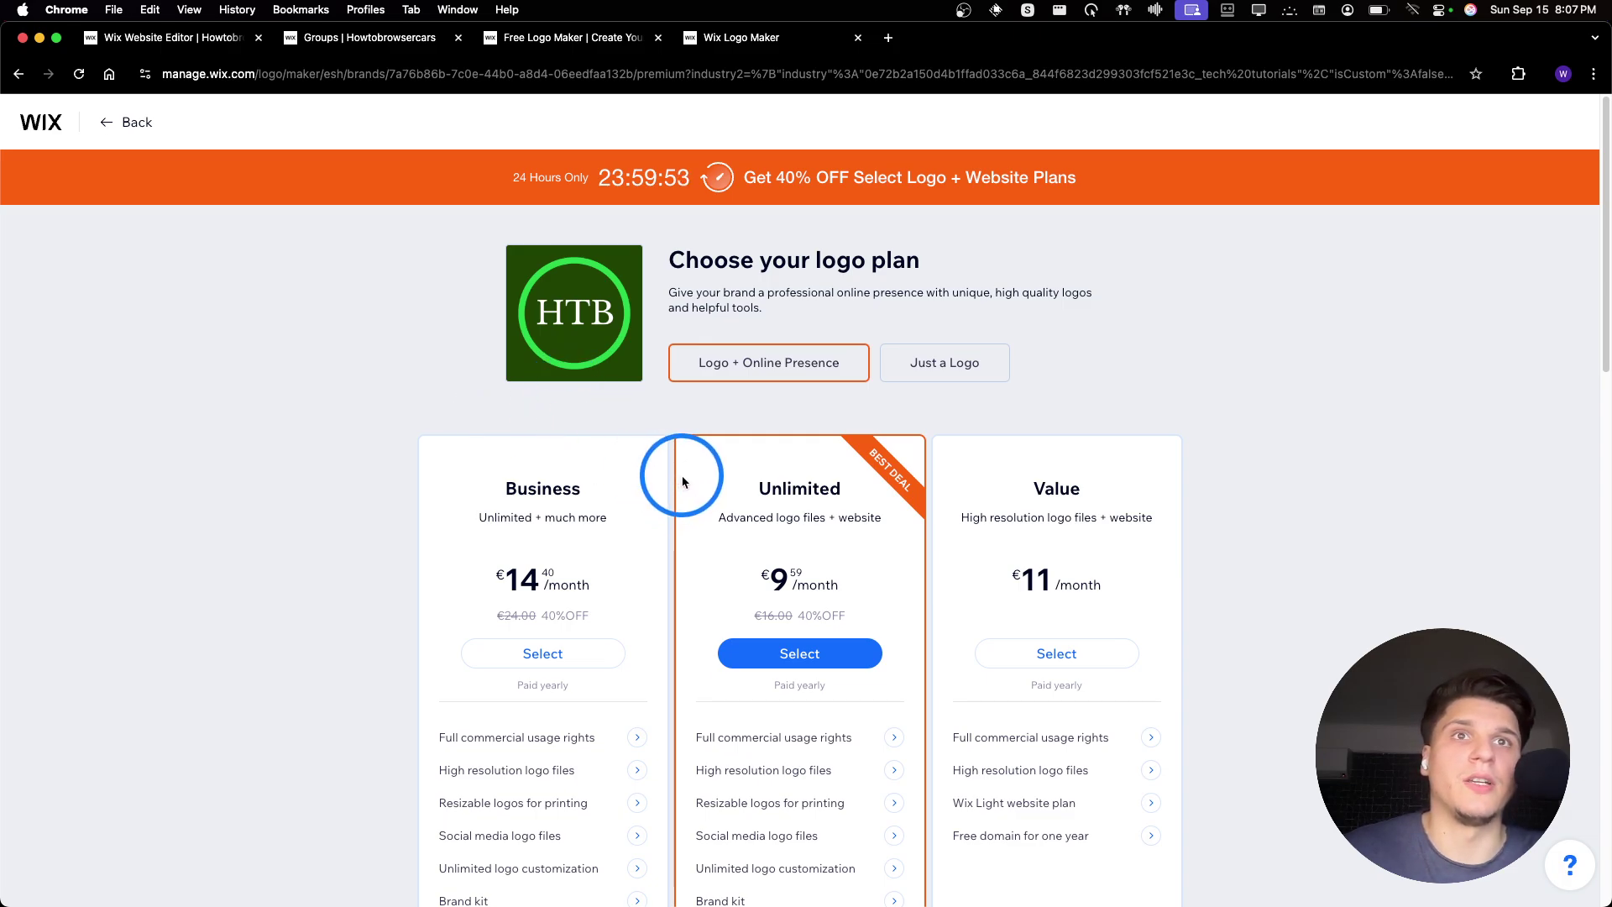
scroll(716, 411, down, 20)
scroll(713, 401, up, 20)
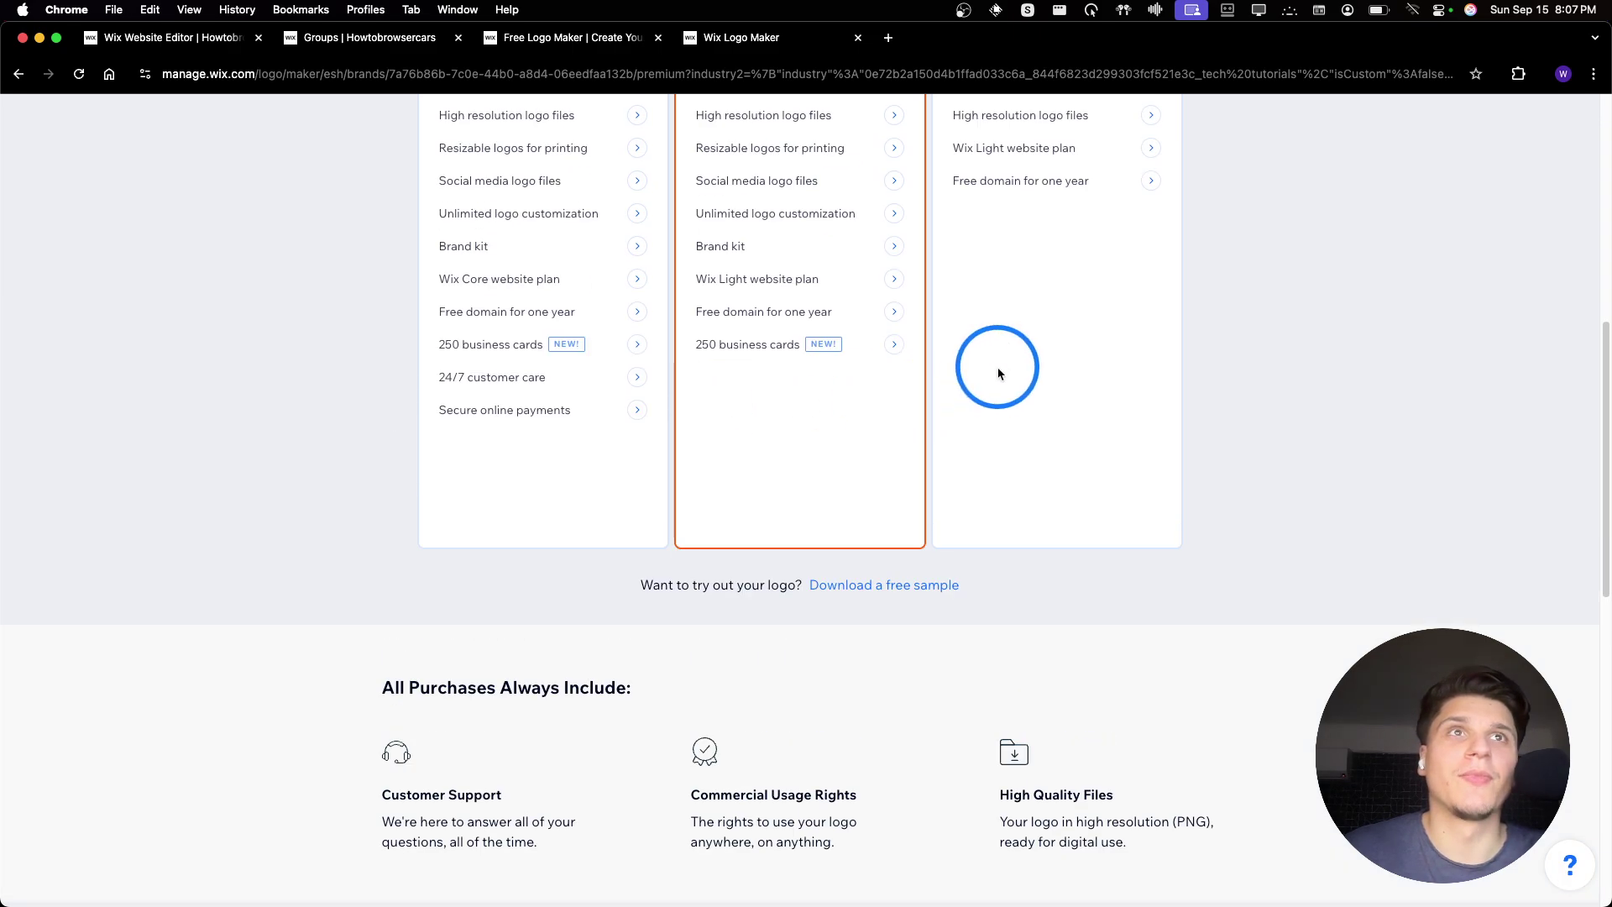
click(945, 365)
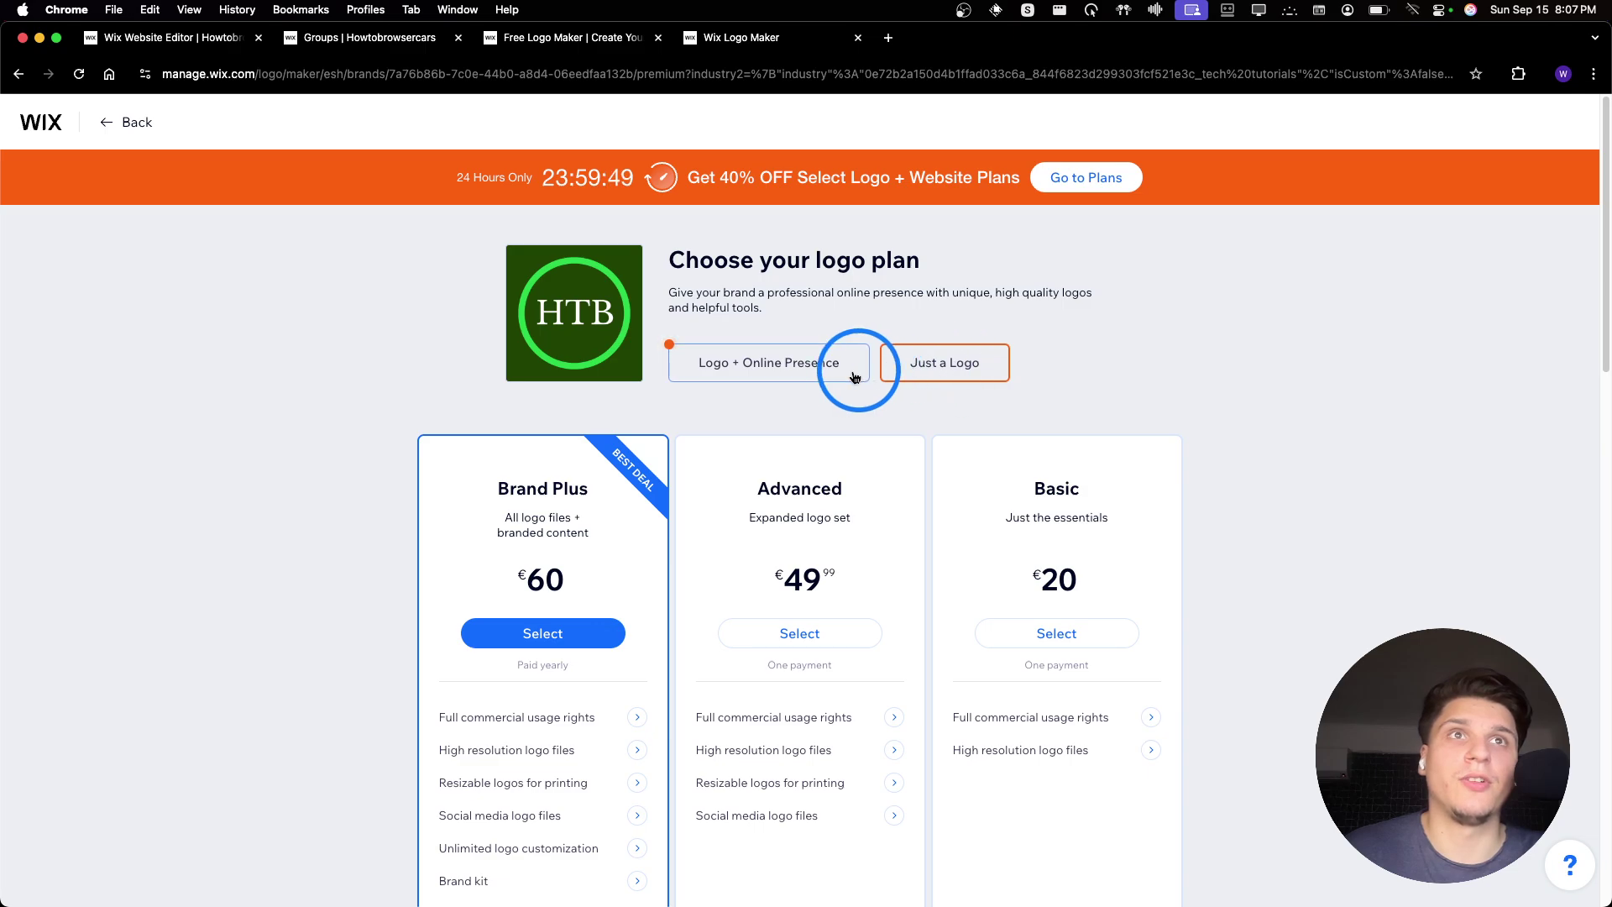
Compare the two plan types and review the Basic plan's €20 price and social media file details
click(798, 383)
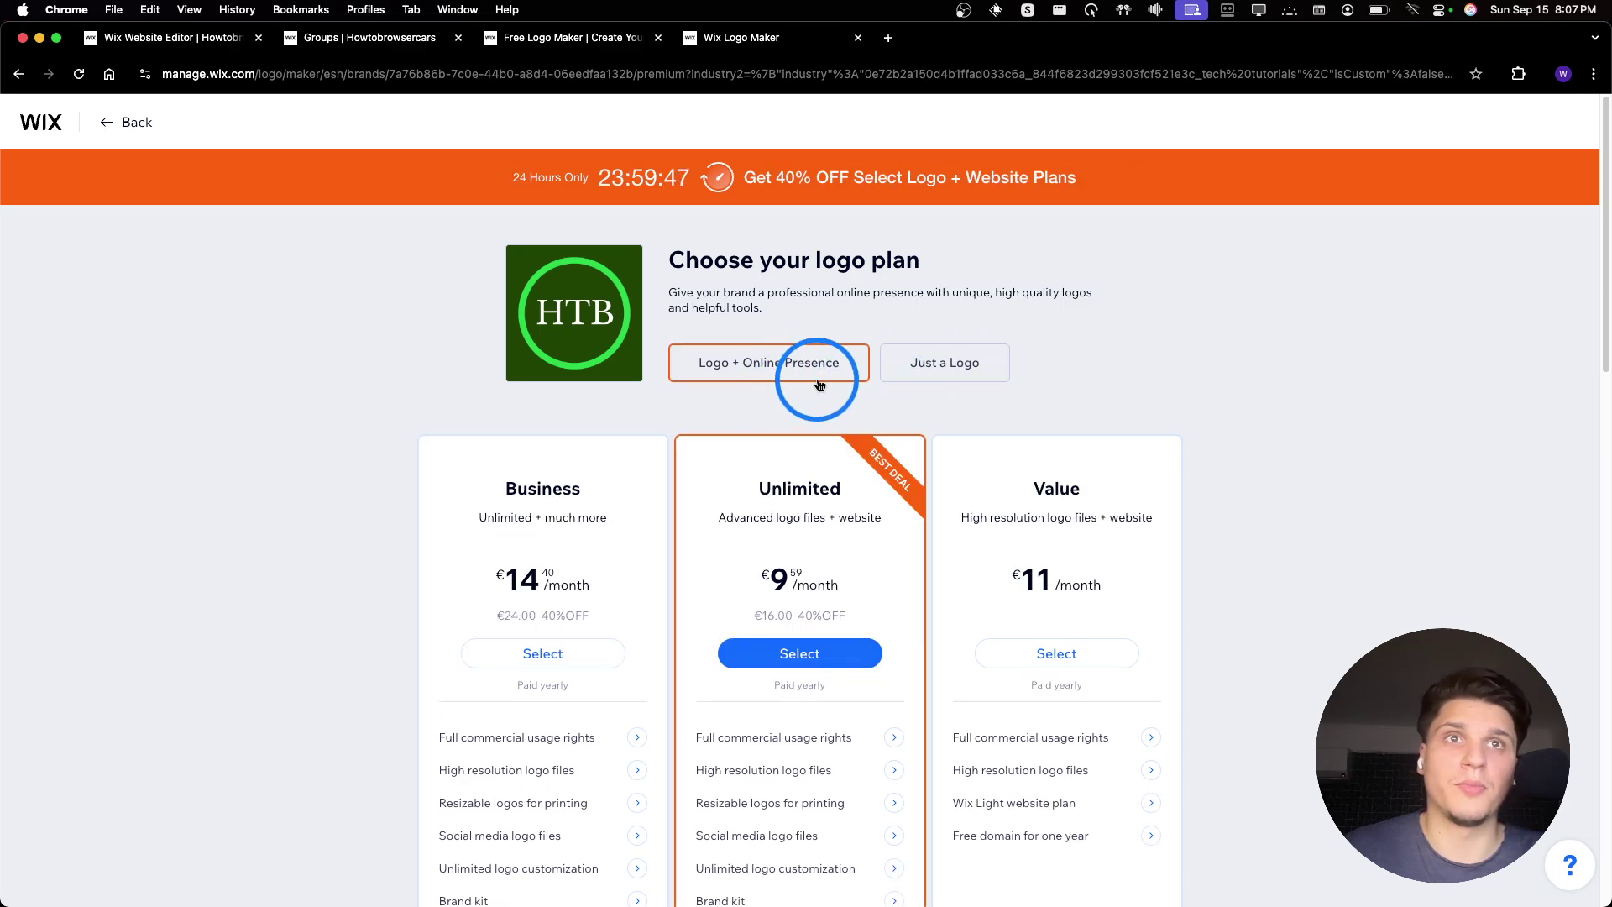
click(896, 361)
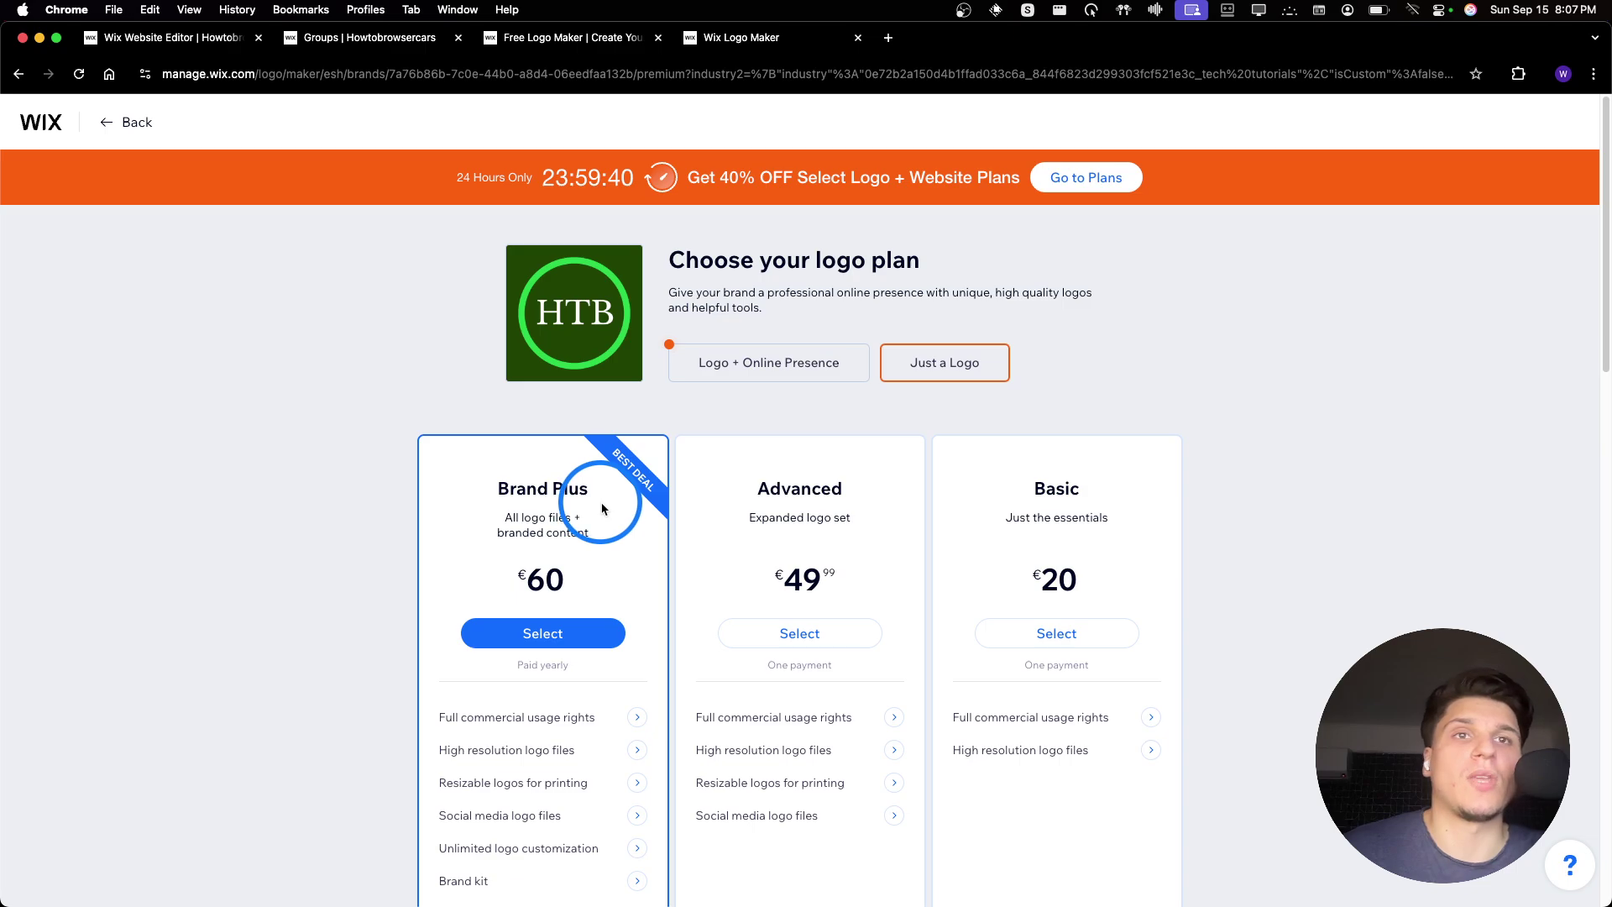
scroll(602, 509, down, 1)
double_click(1058, 519)
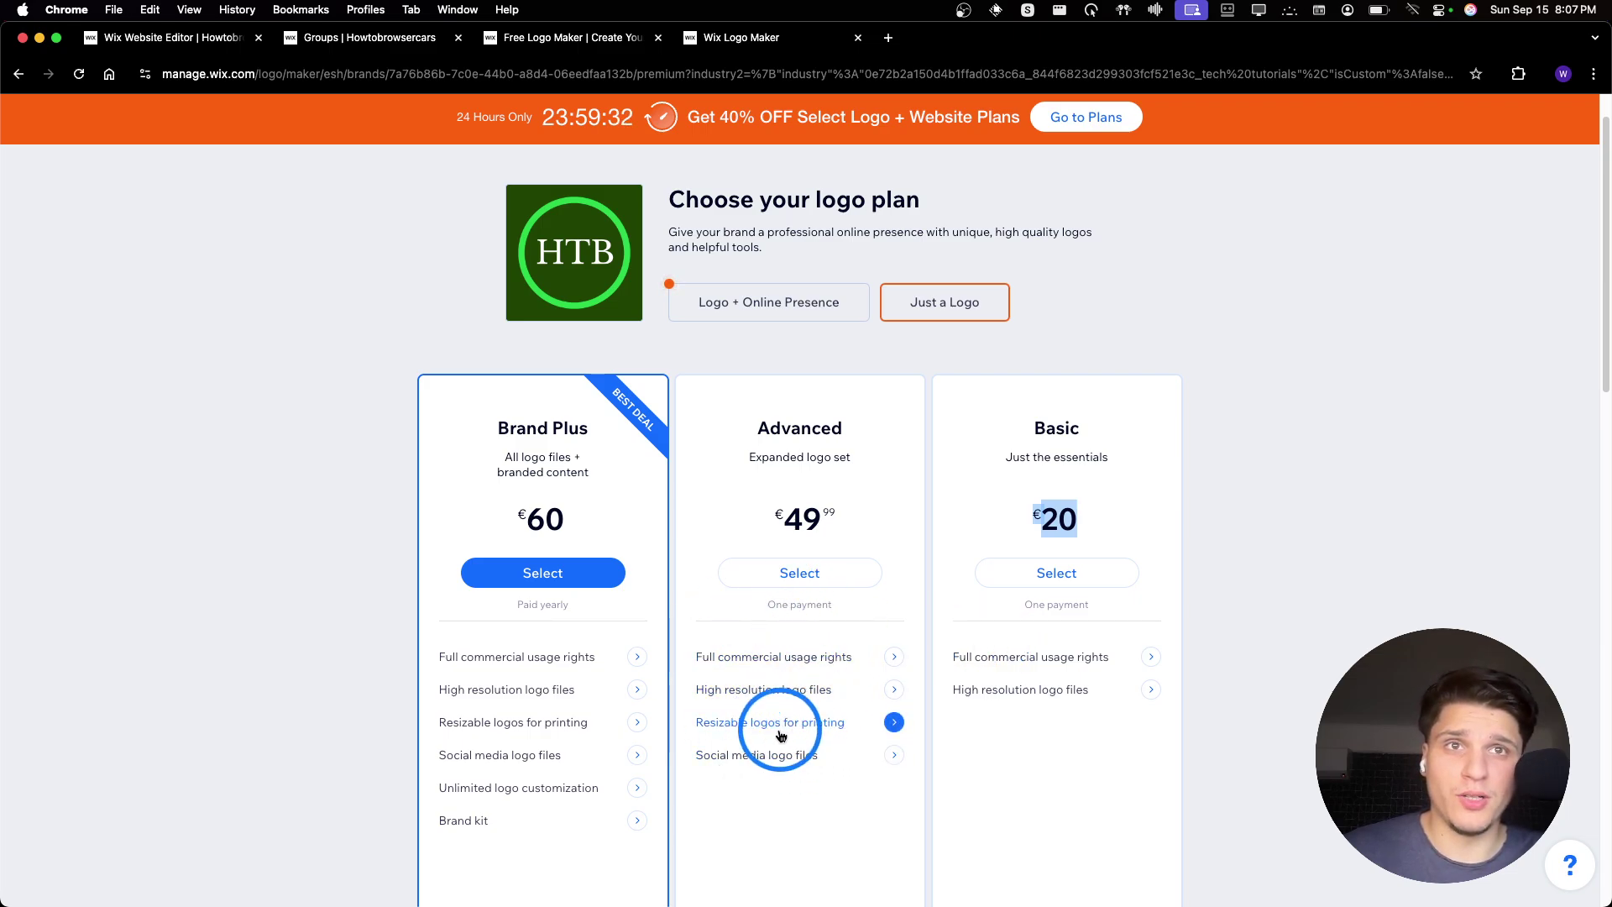
click(811, 753)
click(1156, 249)
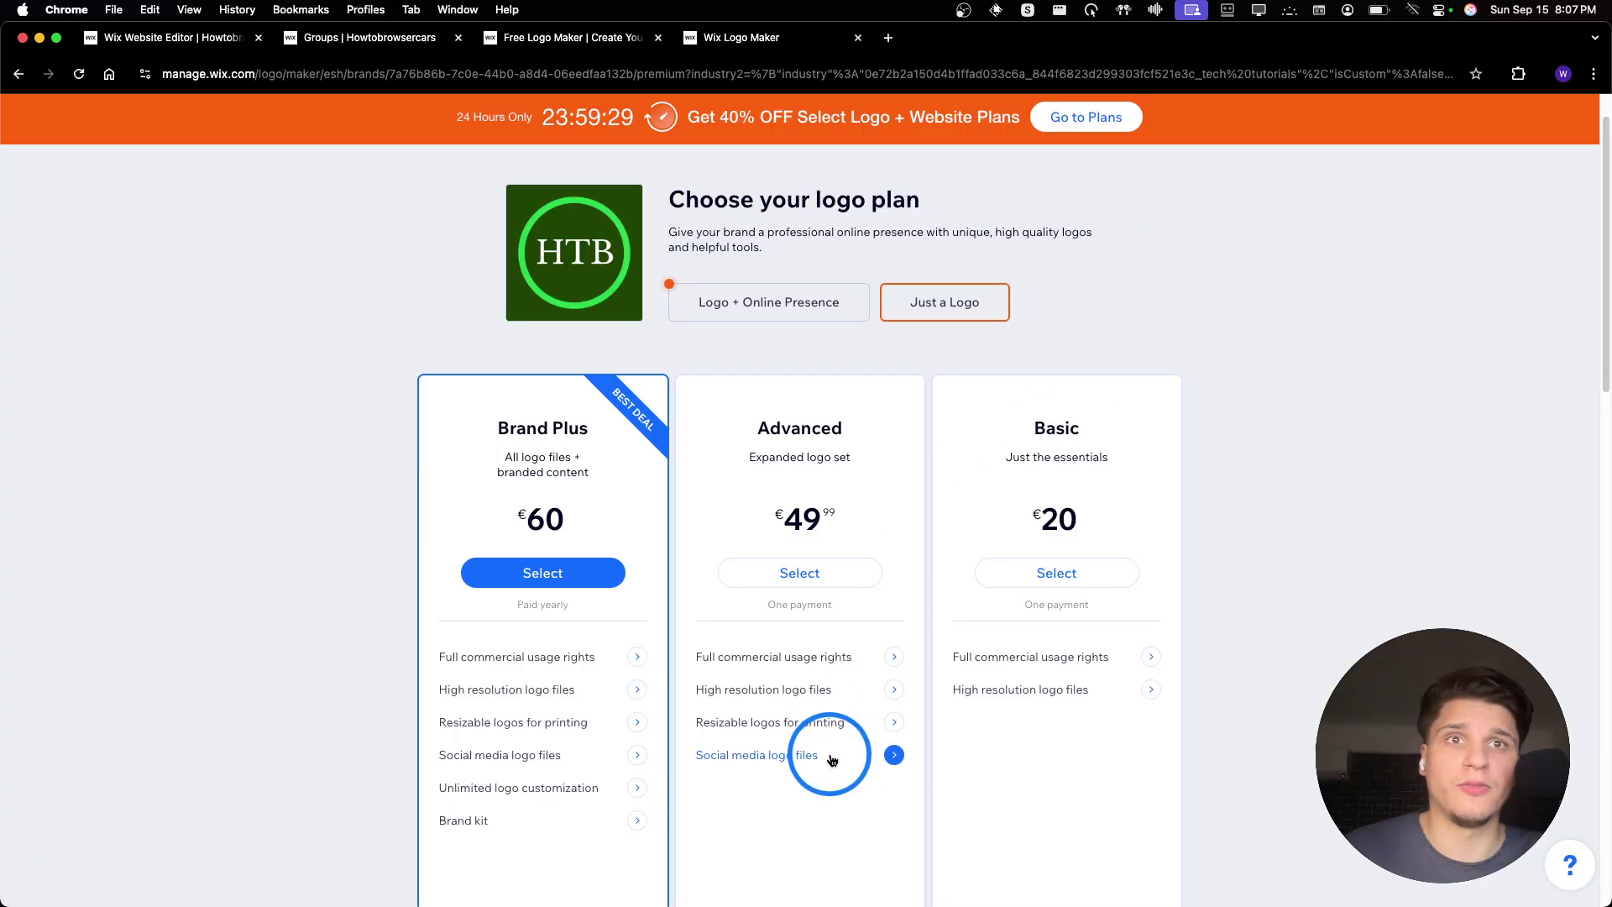
scroll(370, 688, down, 5)
scroll(425, 532, up, 2)
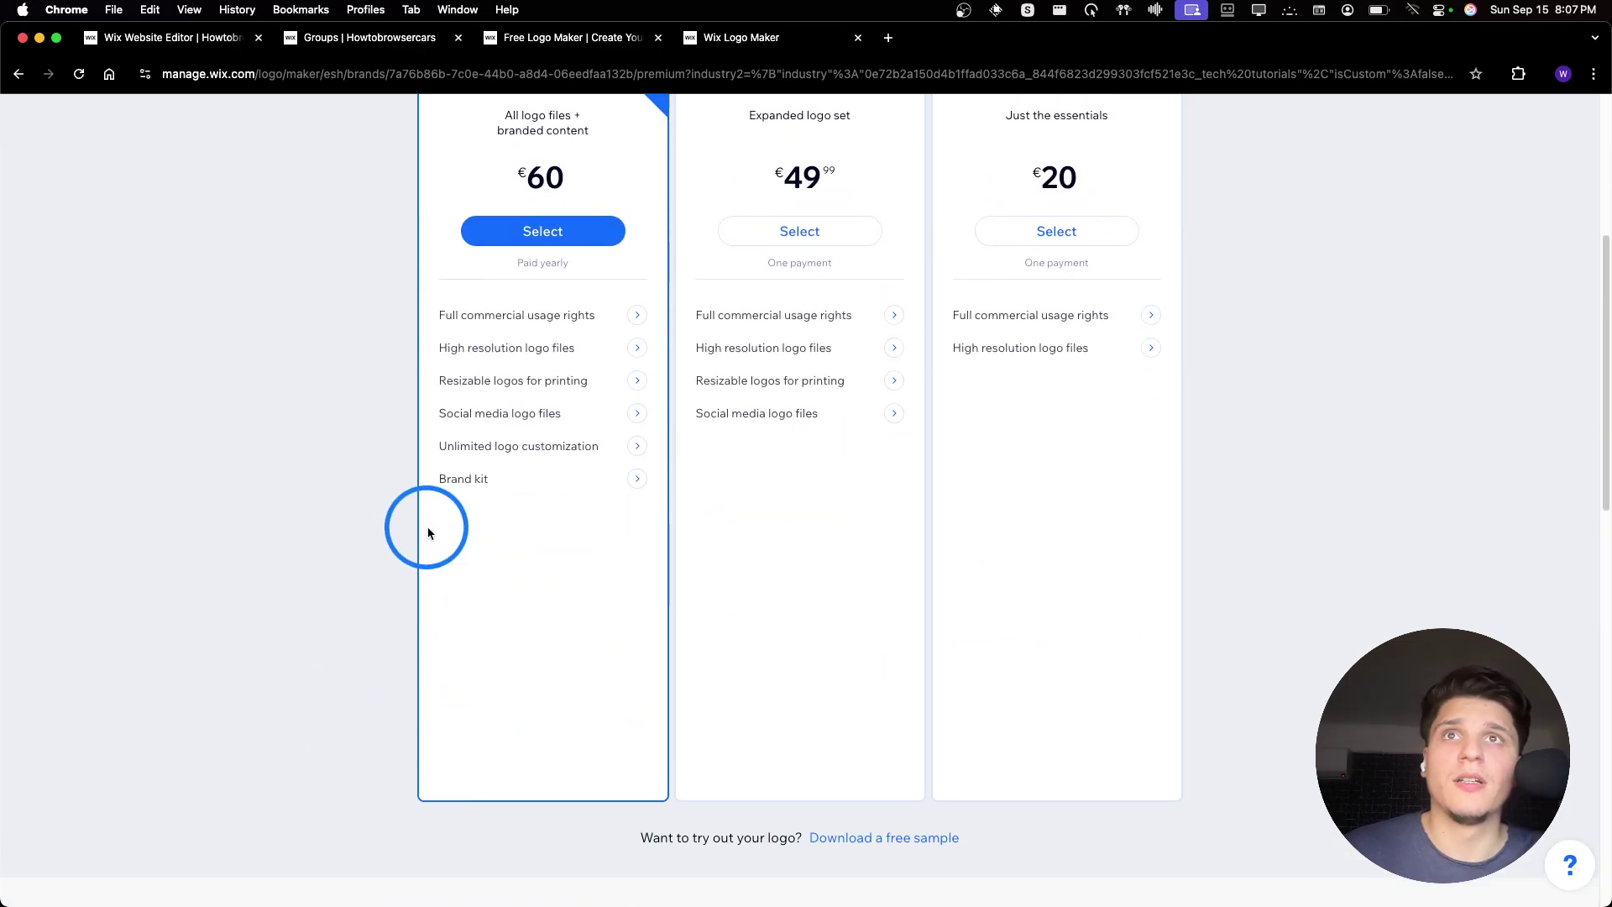
scroll(453, 546, down, 4)
scroll(476, 596, down, 6)
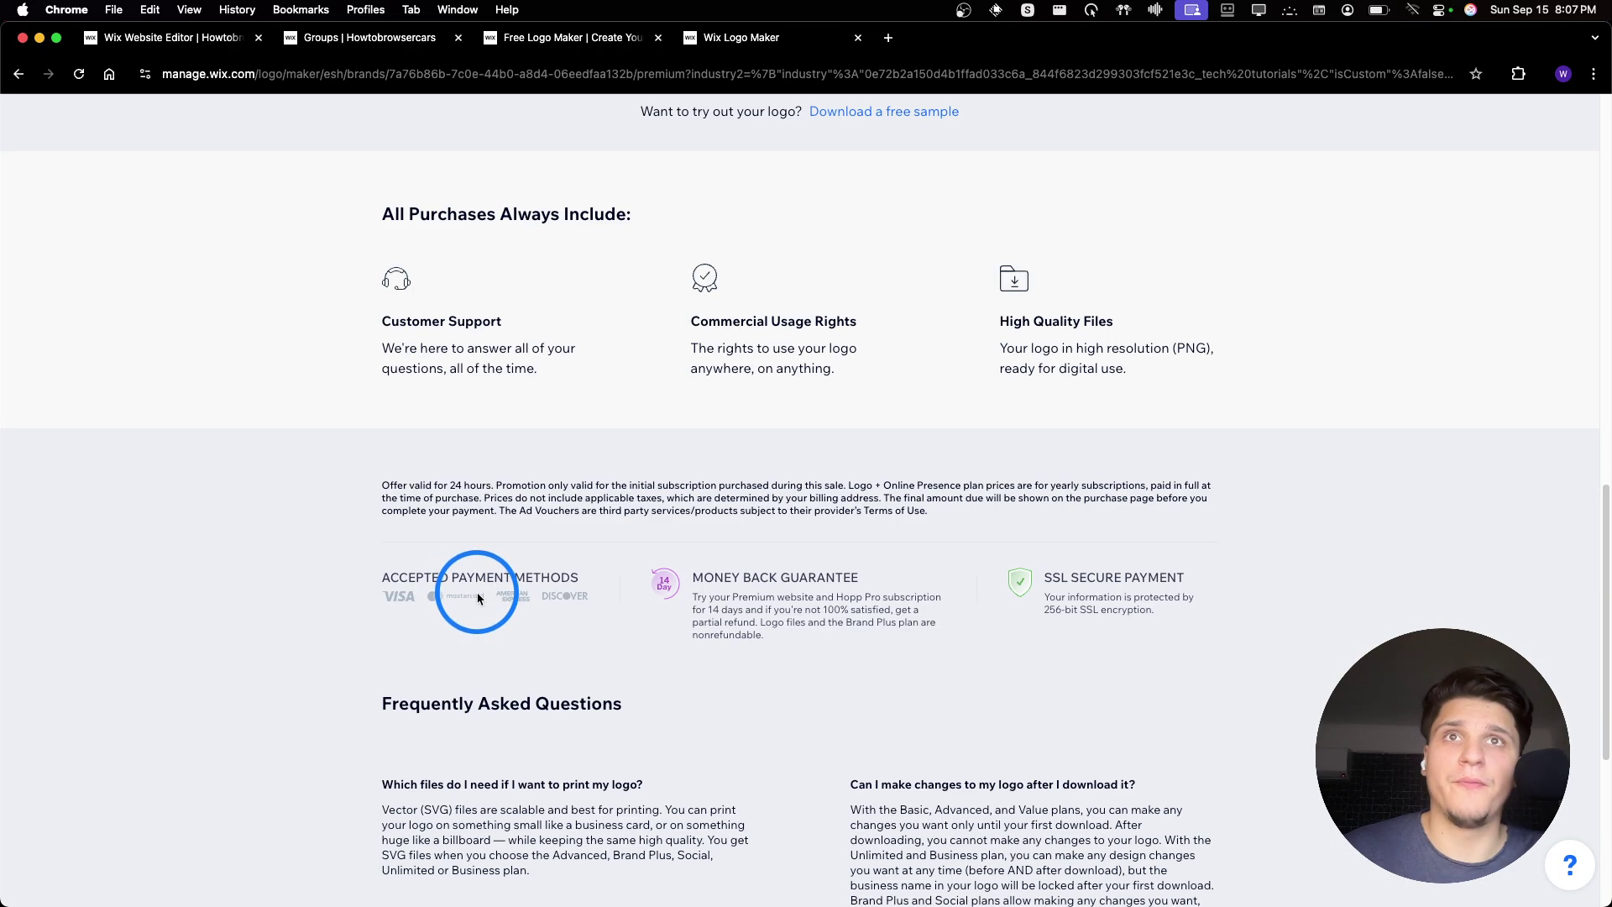
scroll(476, 592, up, 14)
Switch back to the Just a Logo plans and select the €20 Basic plan
click(804, 370)
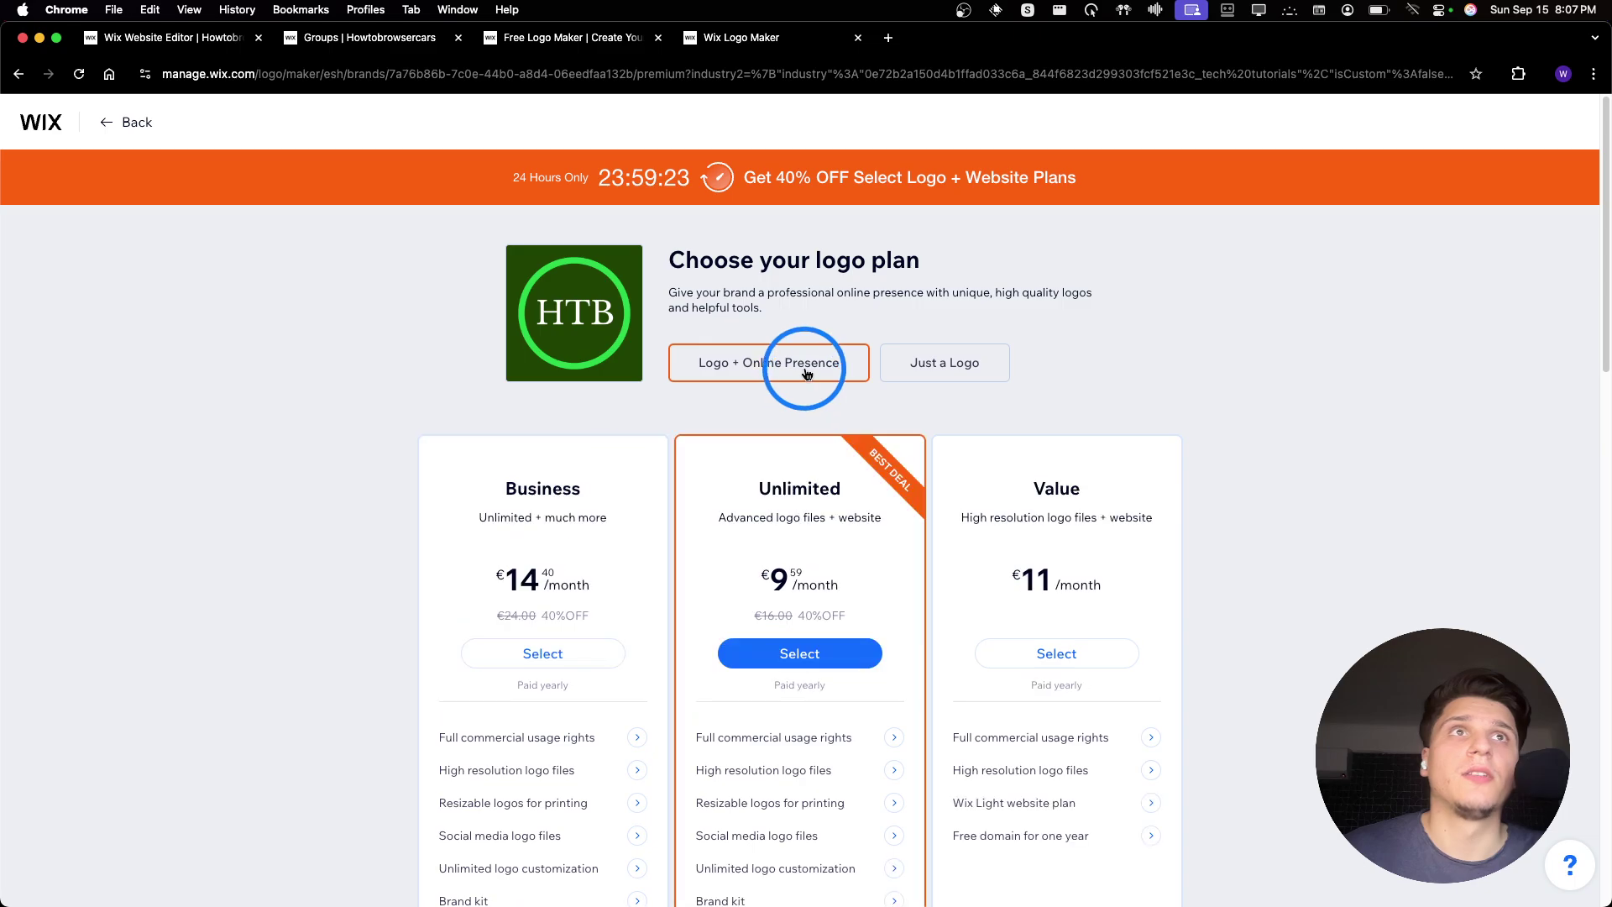
click(898, 363)
click(773, 365)
click(891, 374)
click(733, 376)
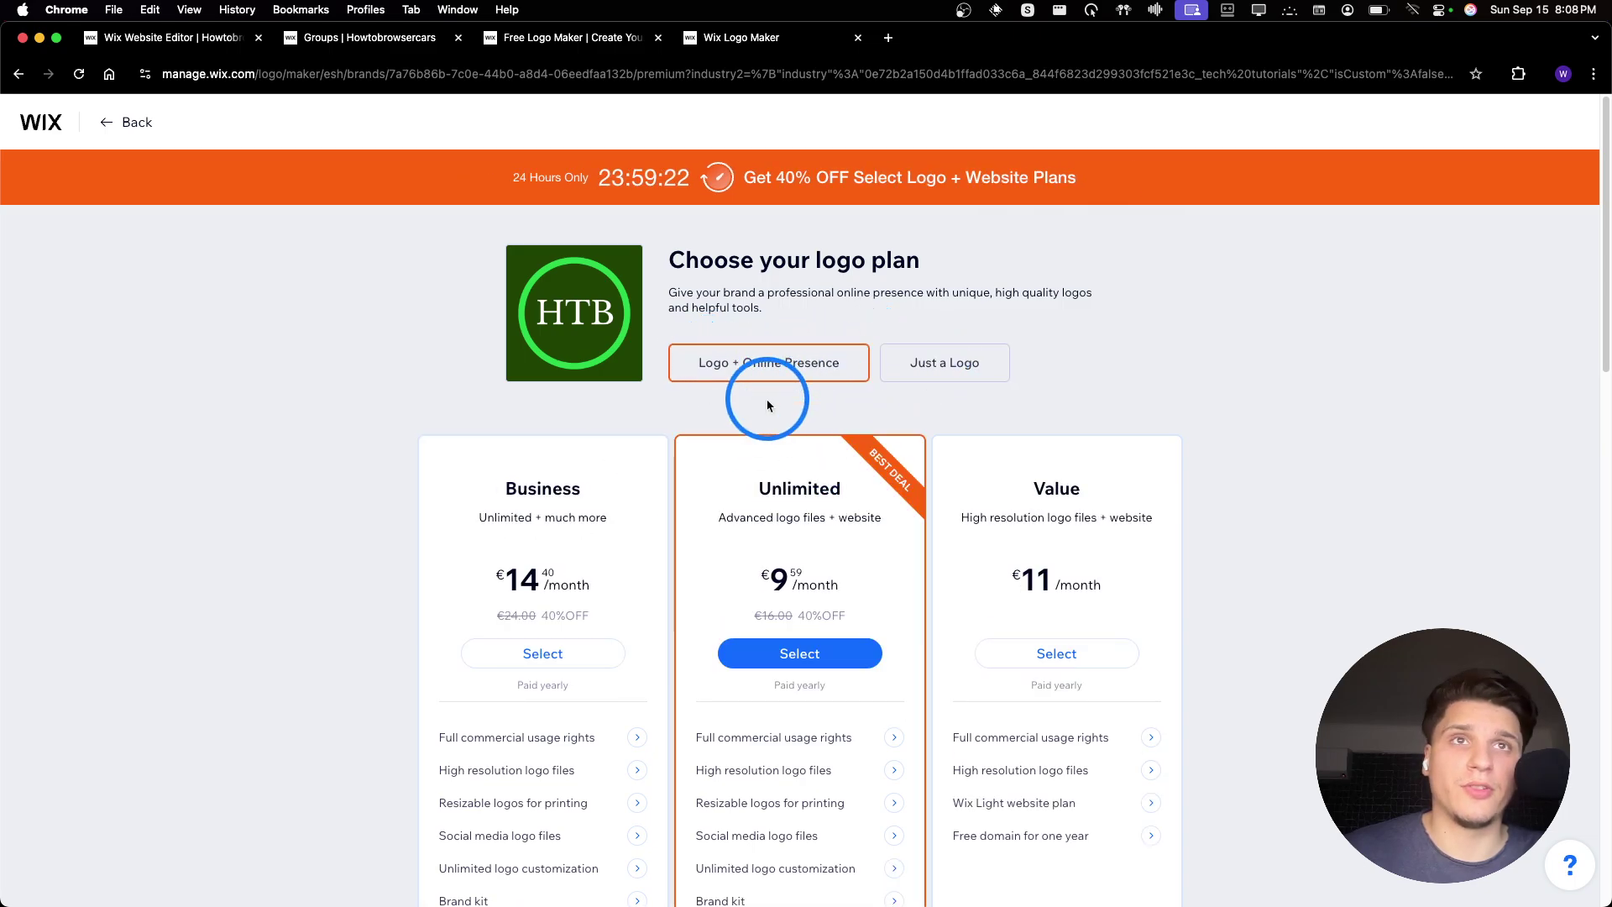
scroll(720, 540, down, 10)
scroll(720, 539, up, 10)
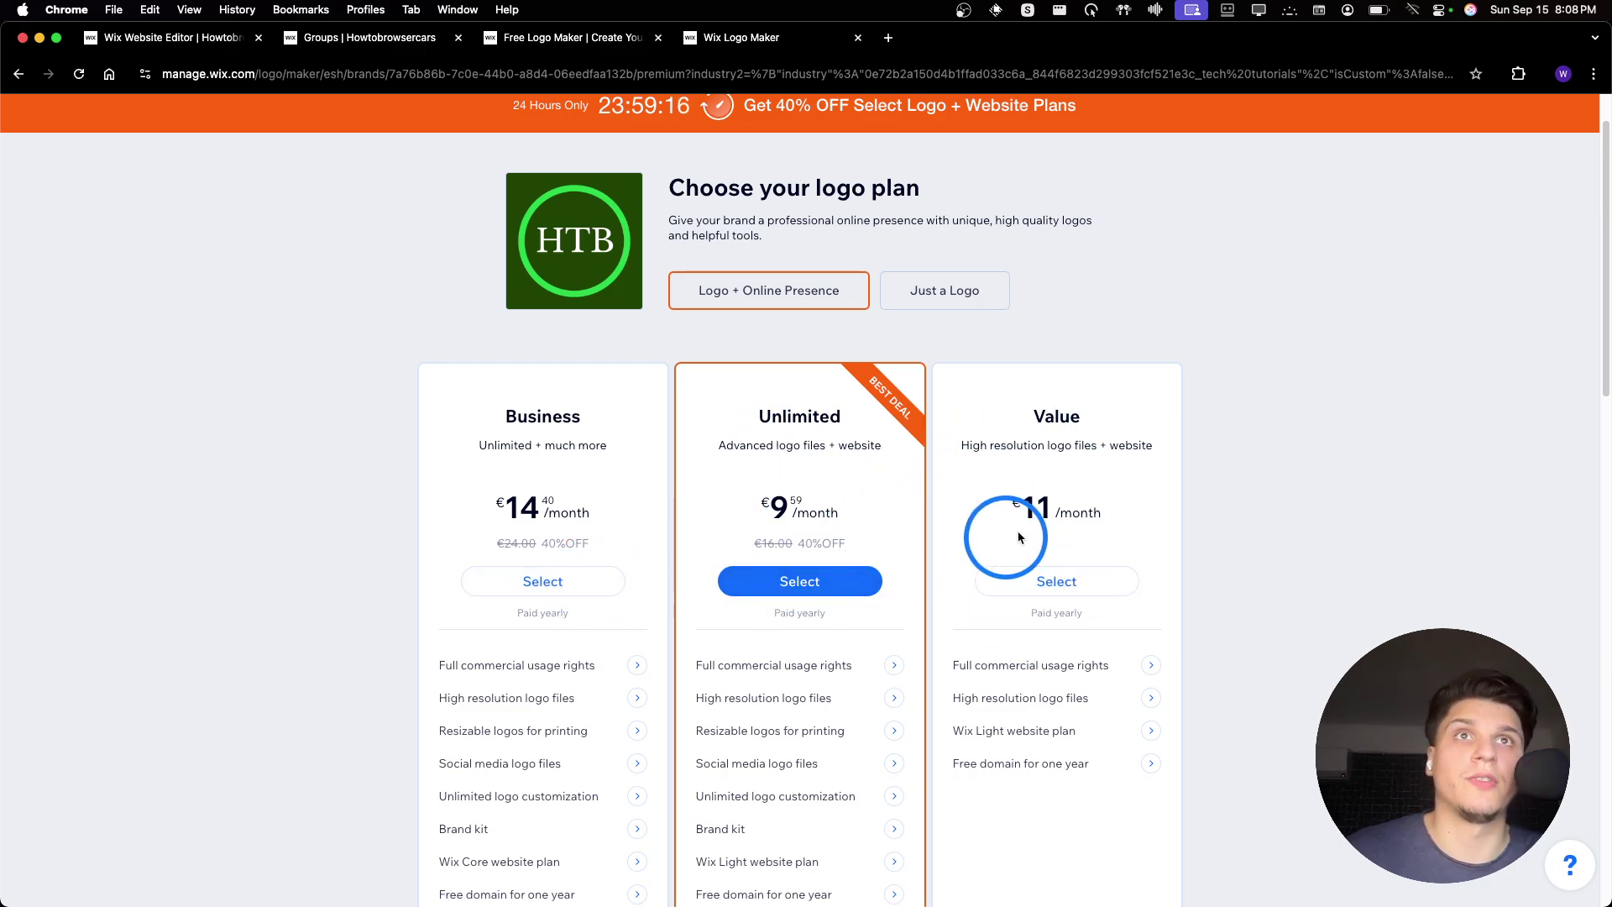
scroll(1065, 517, up, 2)
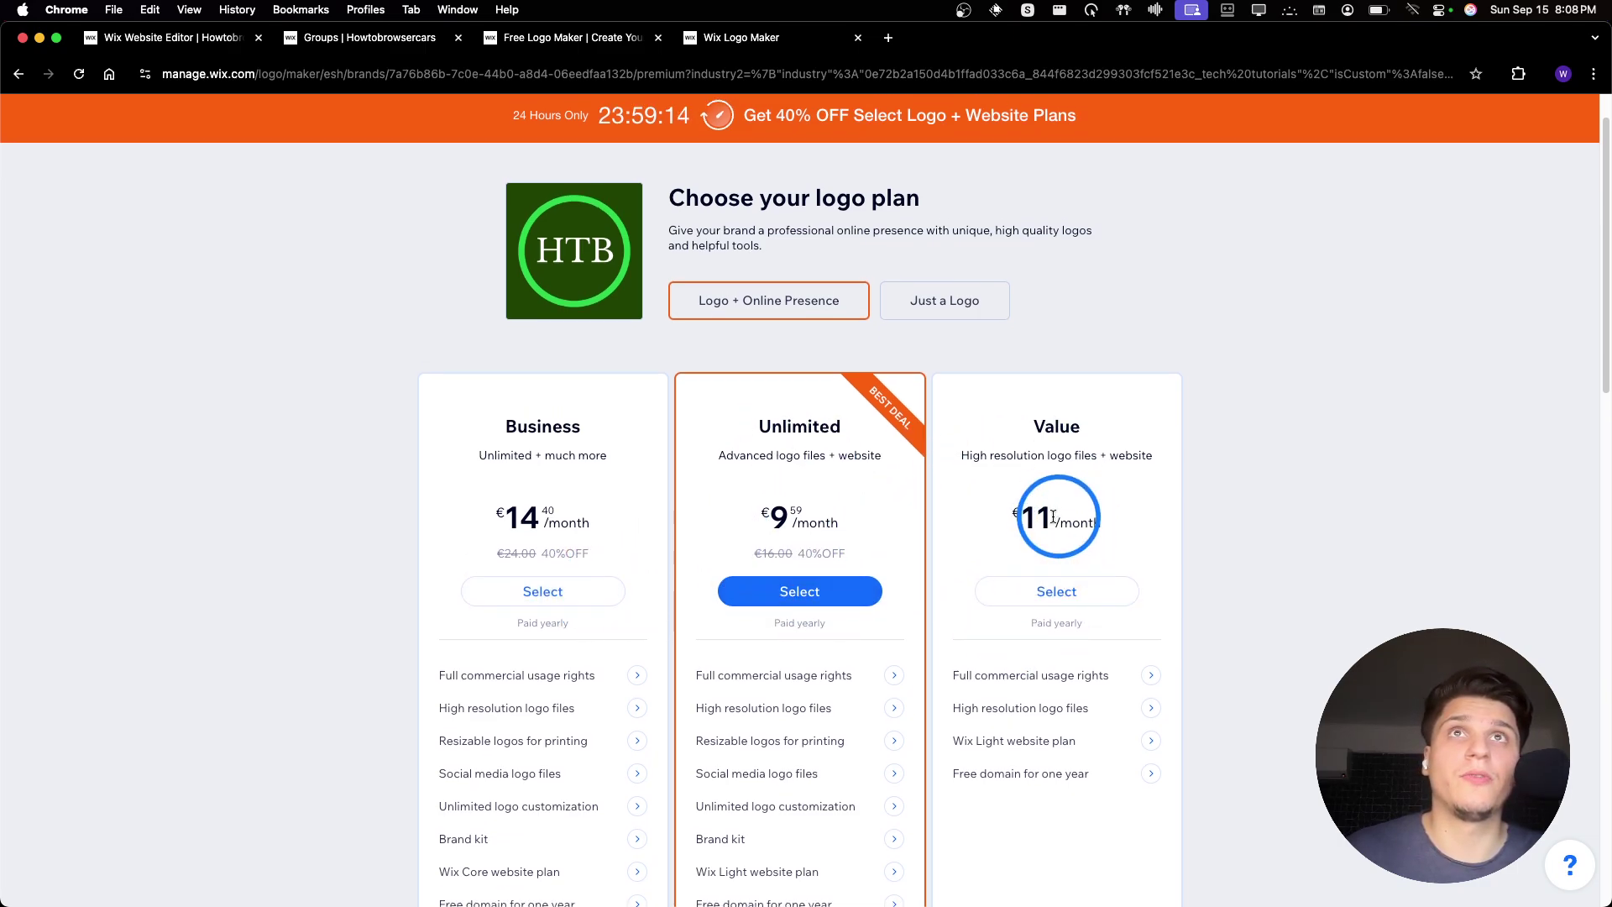
click(944, 363)
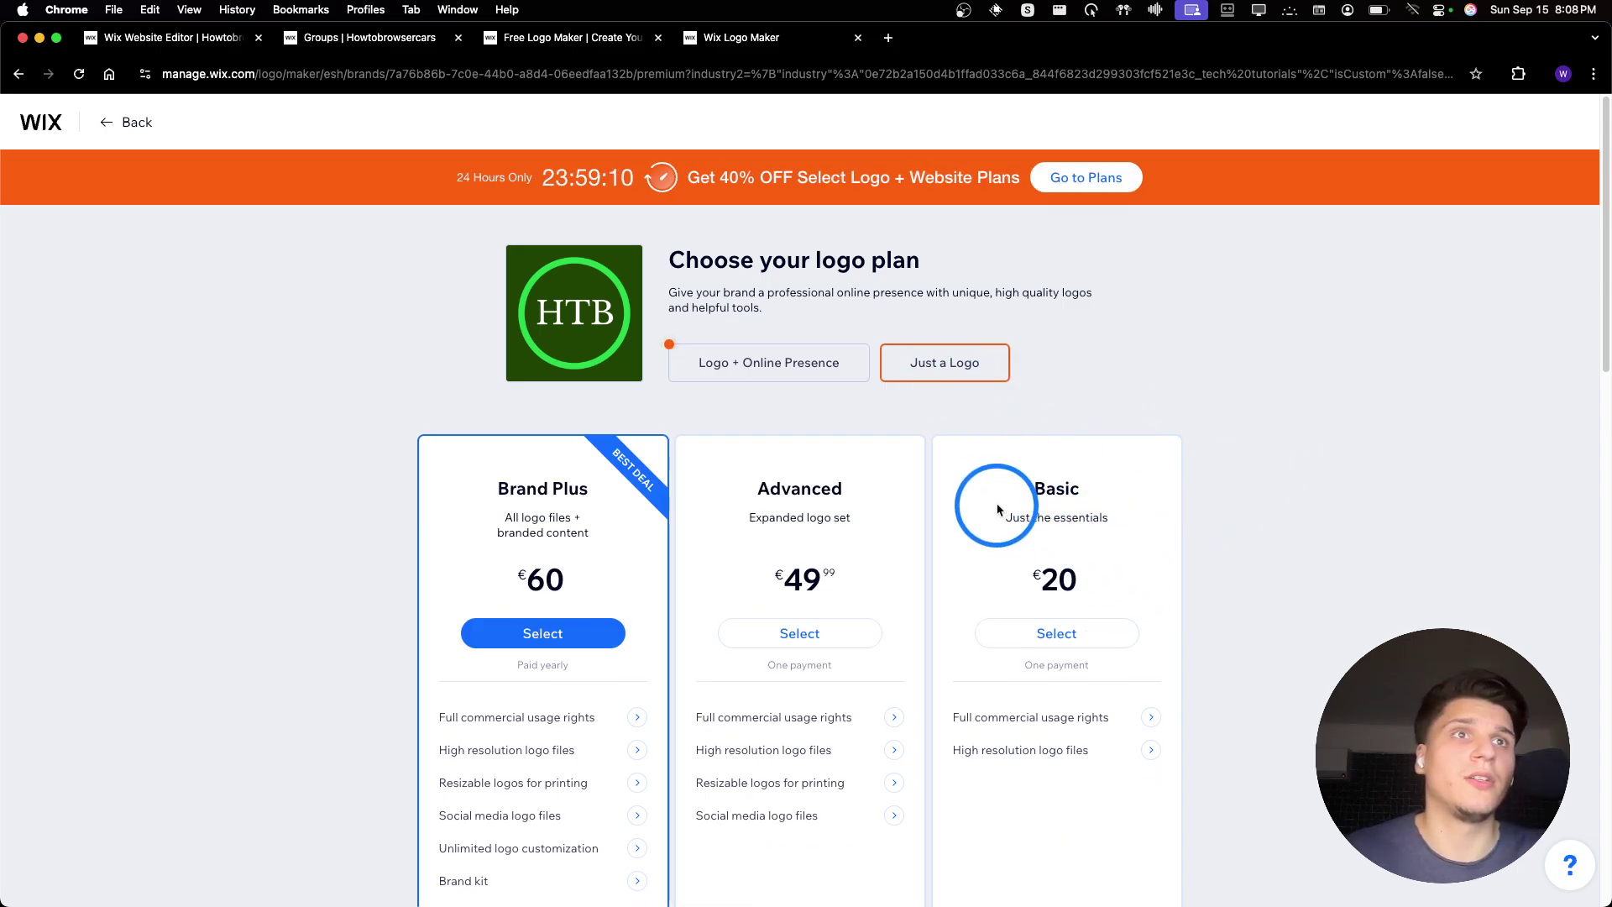
click(1084, 634)
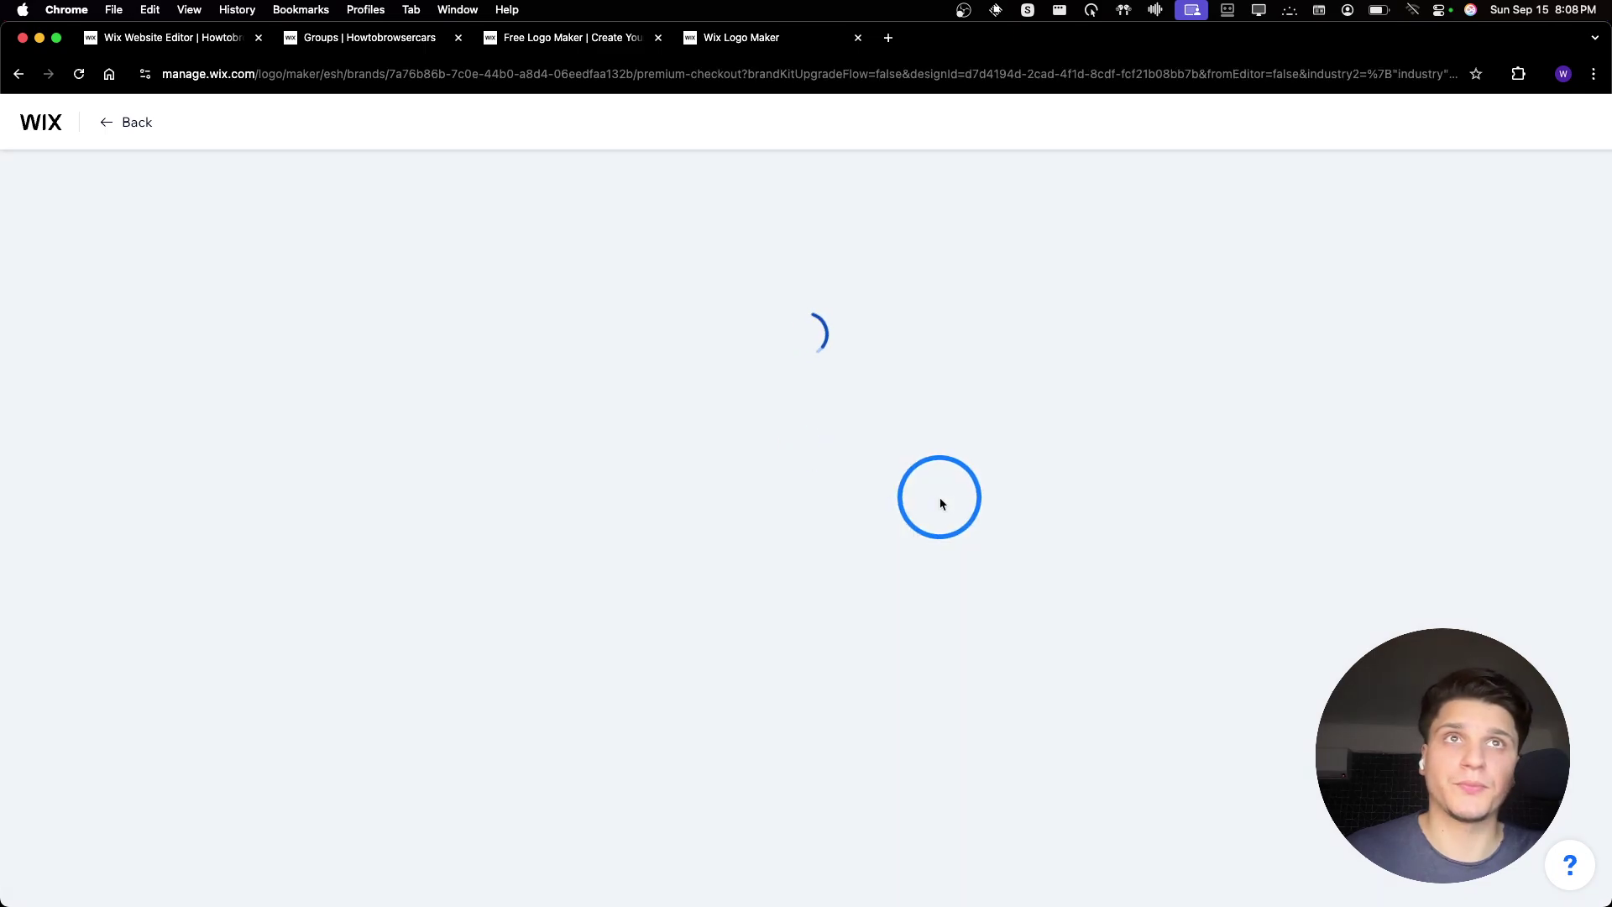